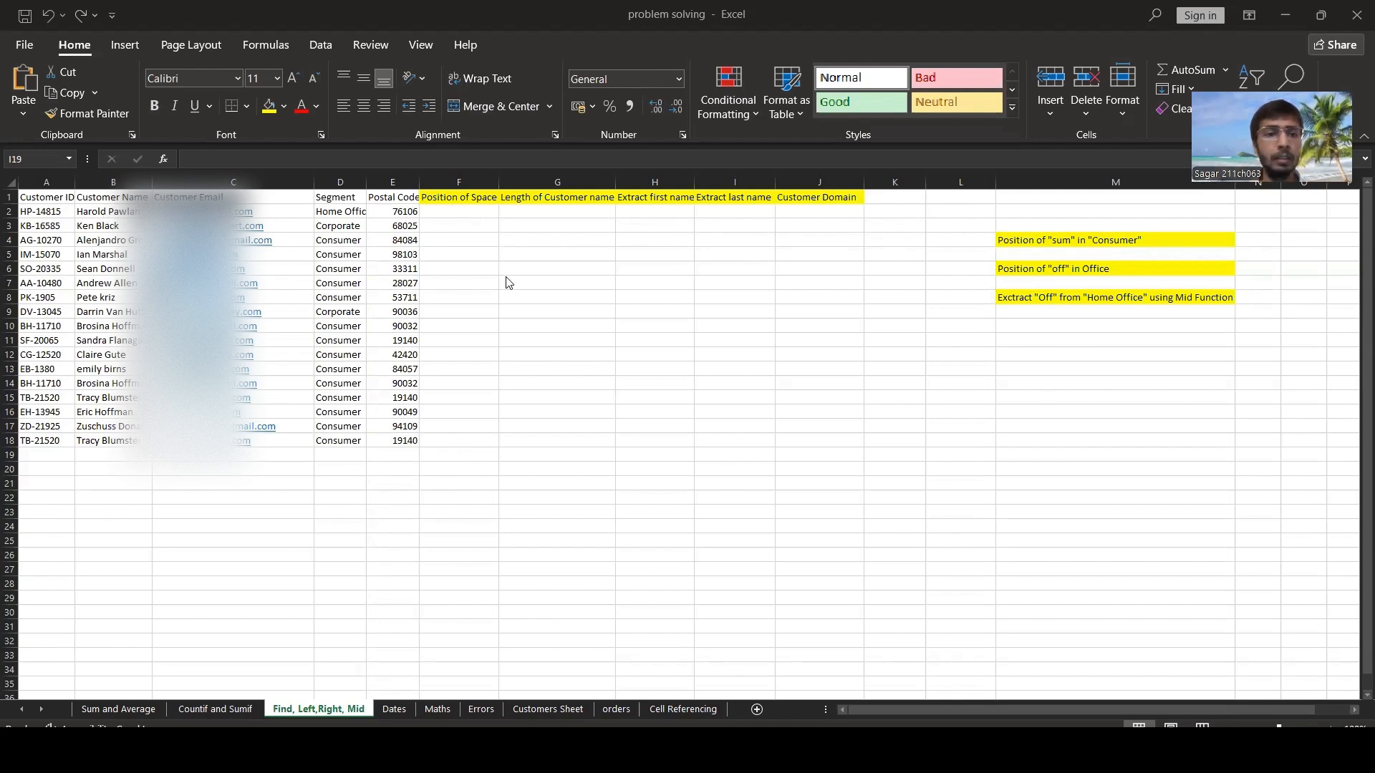
- Find the space position in each customer name with =FIND(" ",B2) in F2 and fill the formula down to F18
{"action": "left_click", "coordinate": [464, 210]}
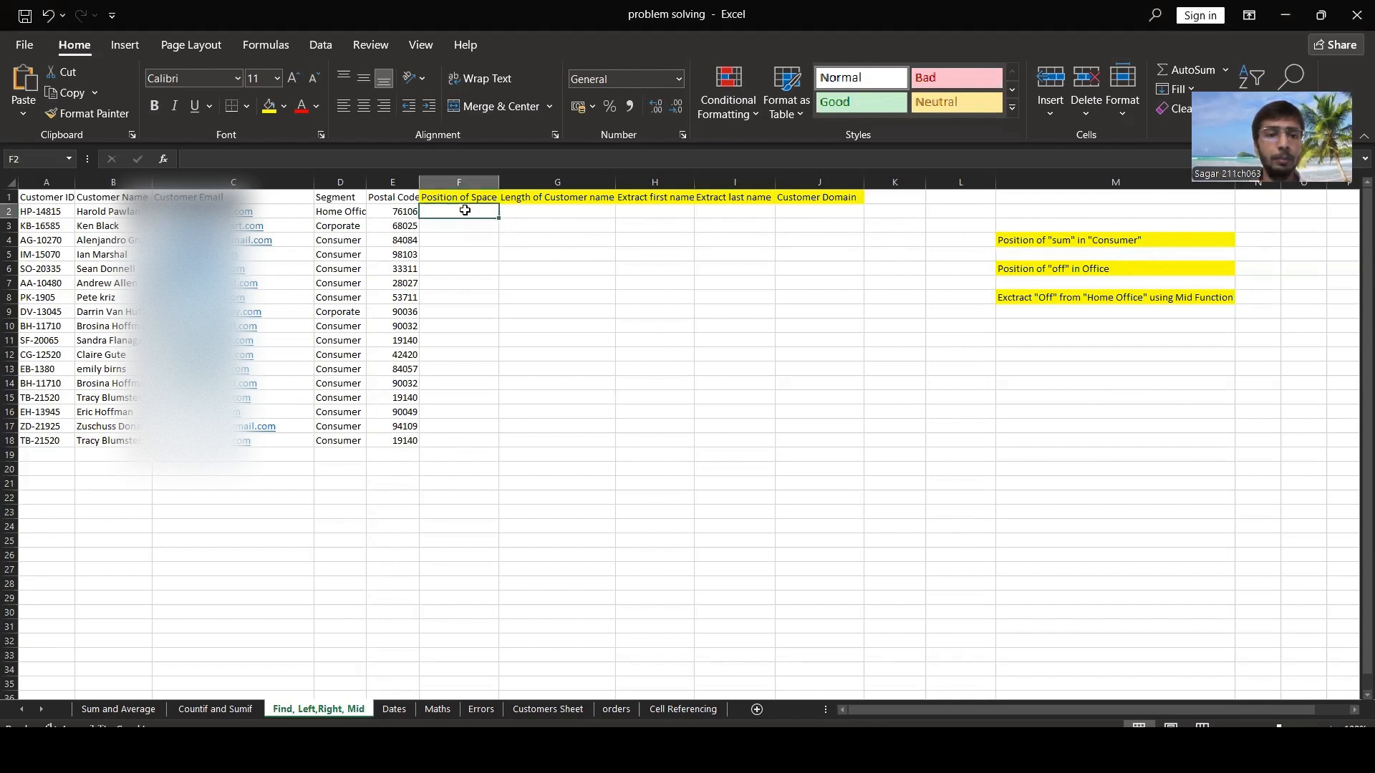
{"action": "type", "text": "="}
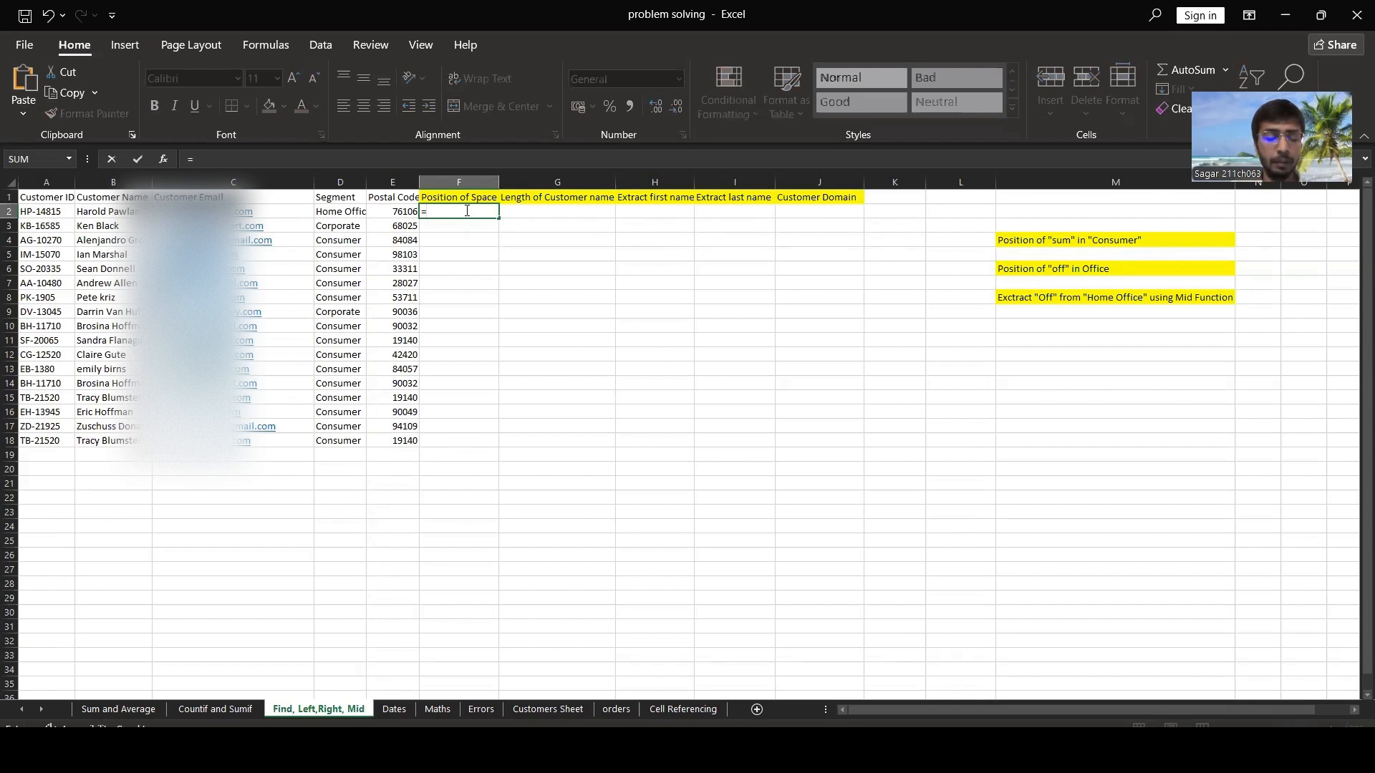
{"action": "type", "text": "find("}
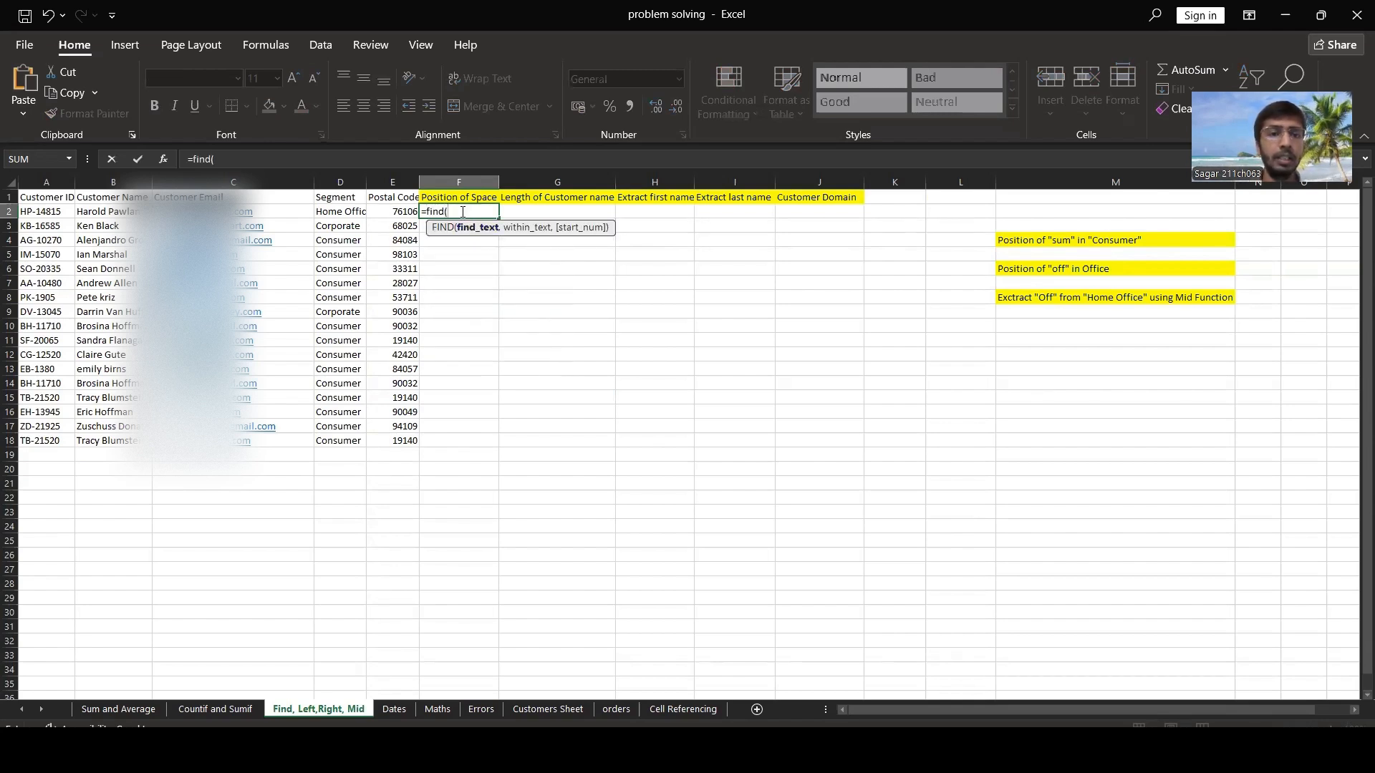
{"action": "type", "text": "\" \","}
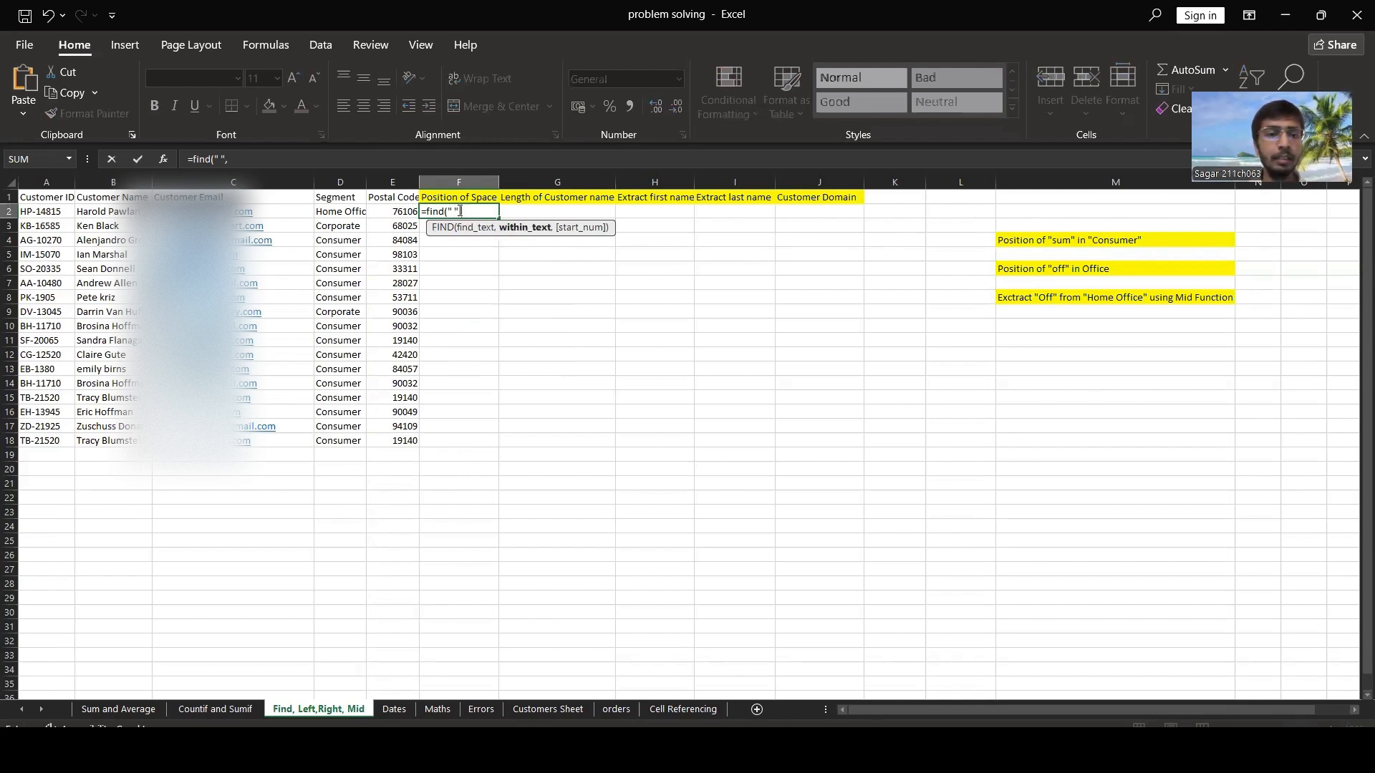
{"action": "left_click", "coordinate": [124, 212]}
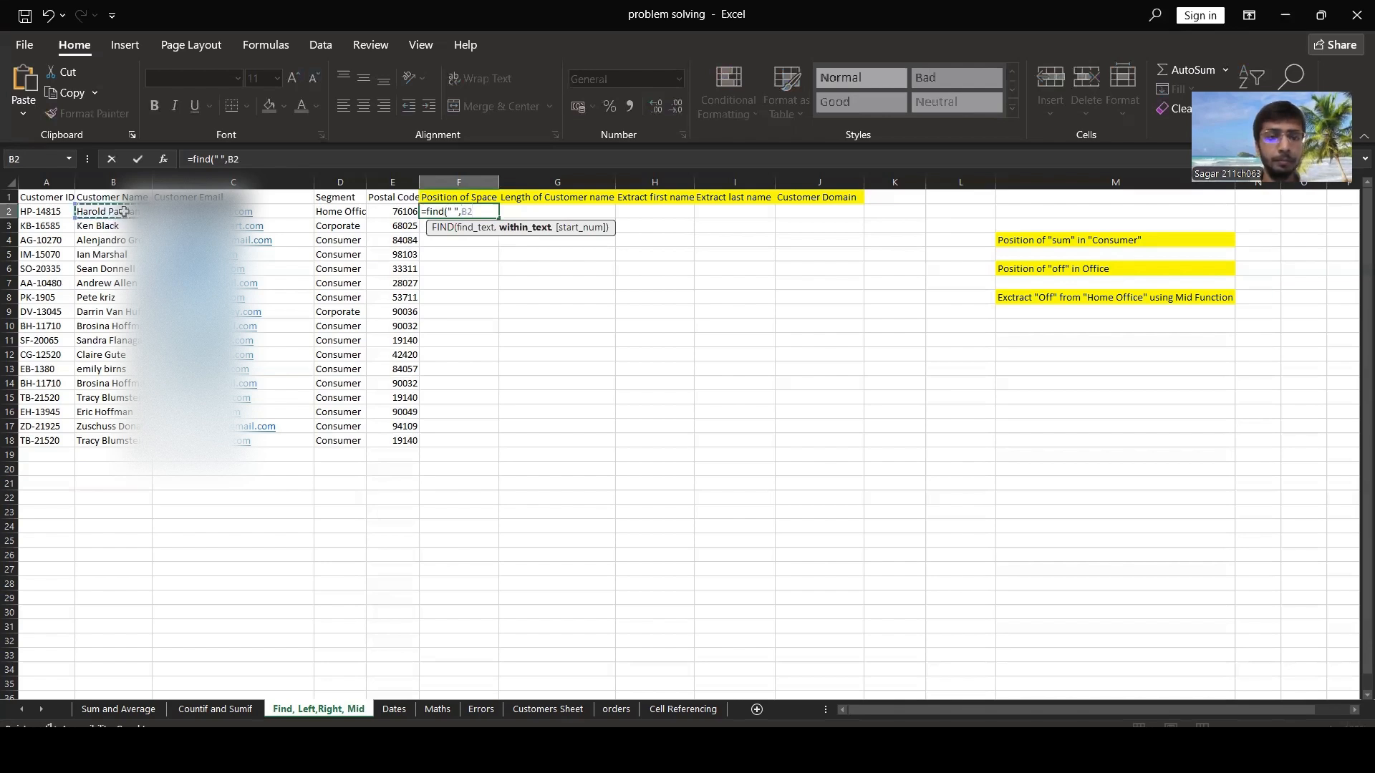
{"action": "type", "text": ","}
{"action": "key", "text": "BackSpace"}
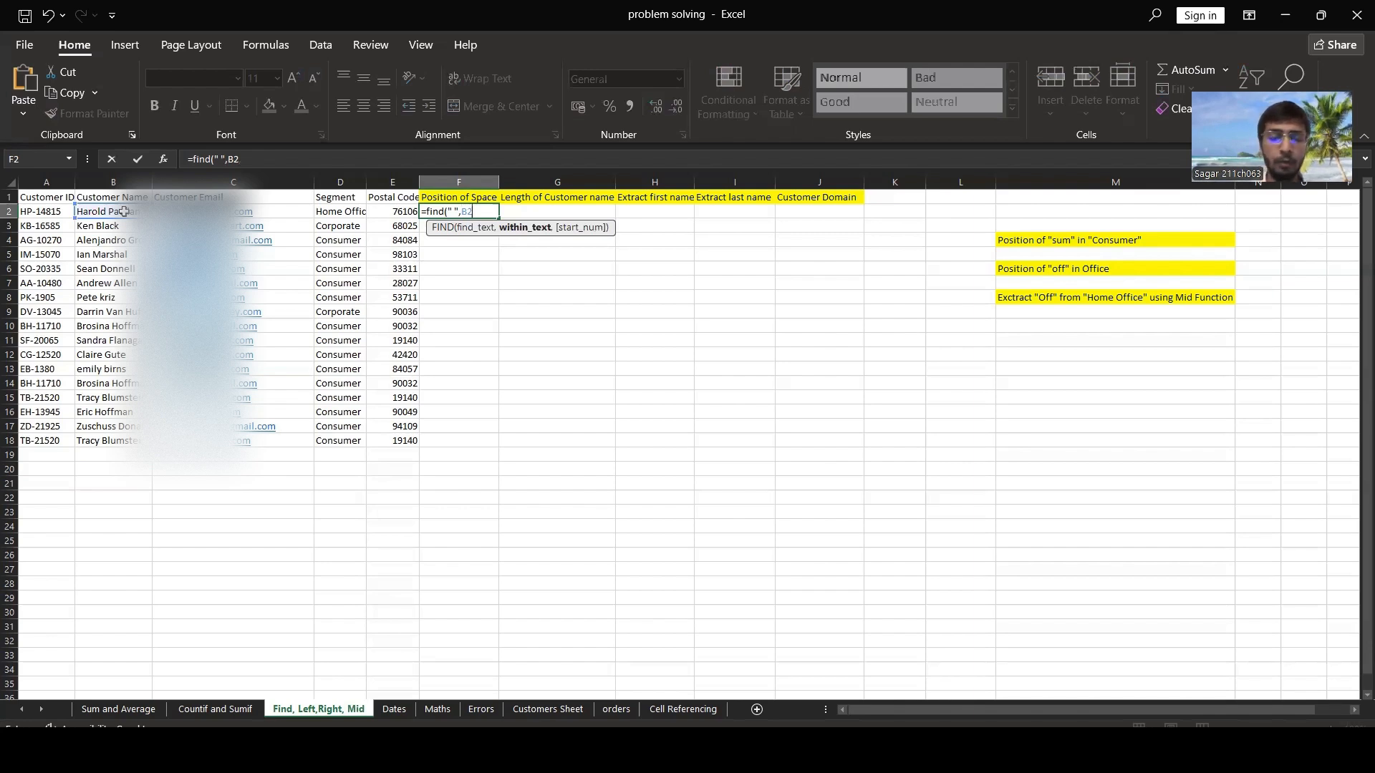
{"action": "type", "text": ")"}
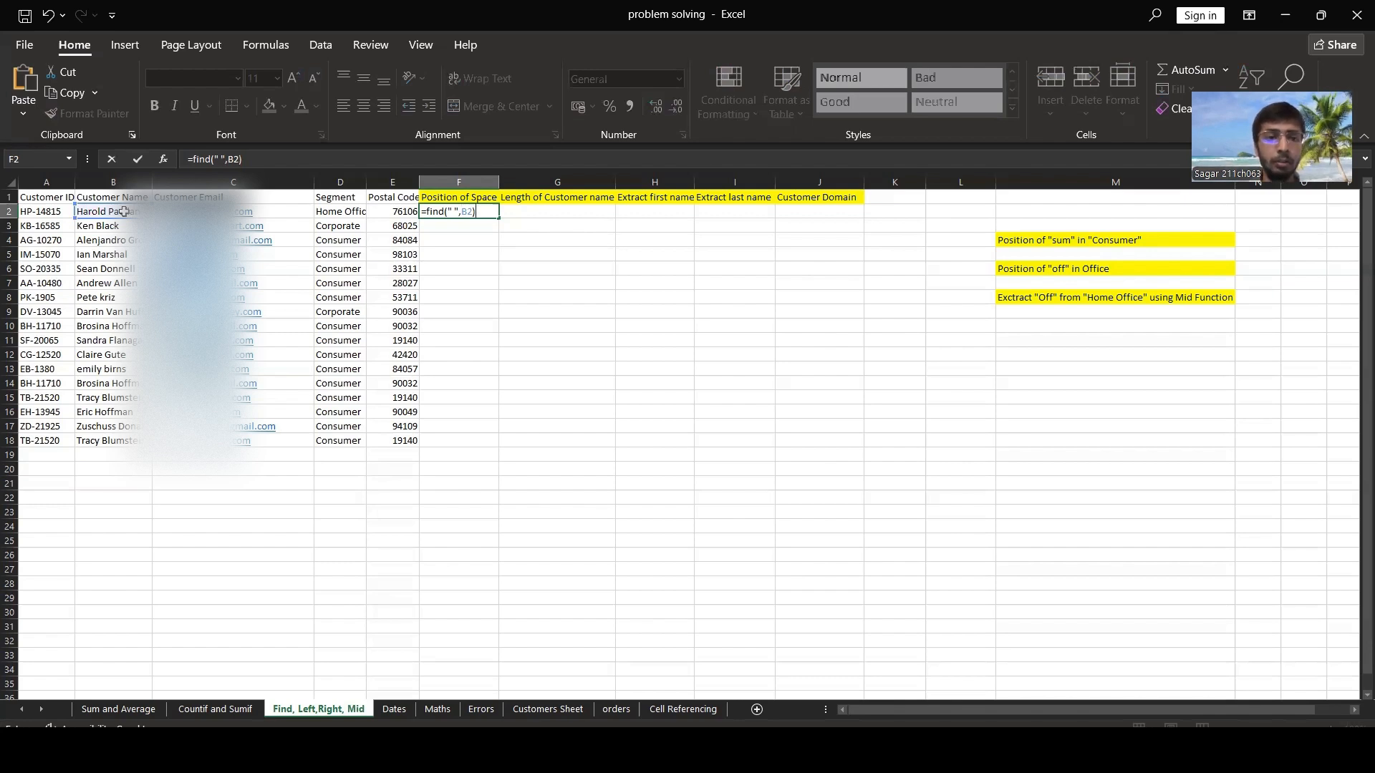
{"action": "key", "text": "Return"}
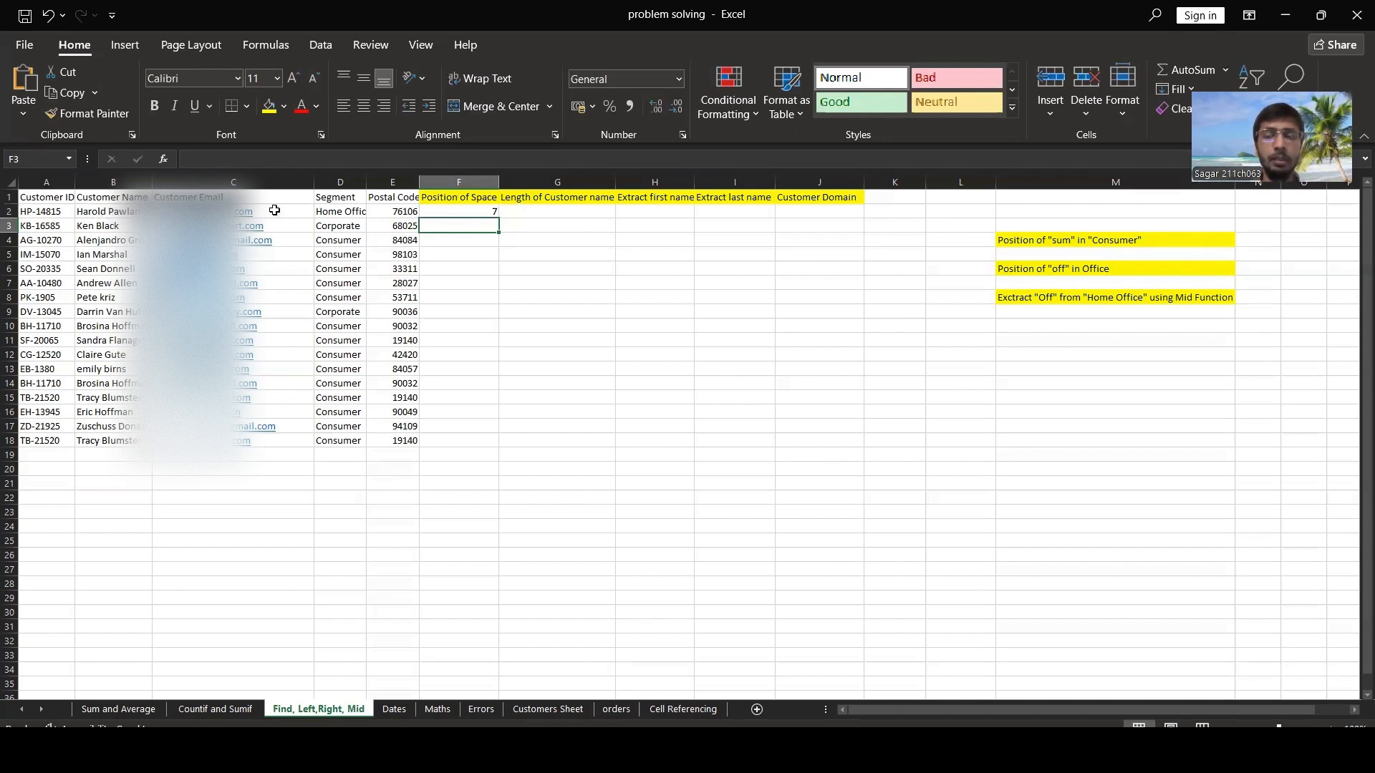
{"action": "left_click", "coordinate": [491, 212]}
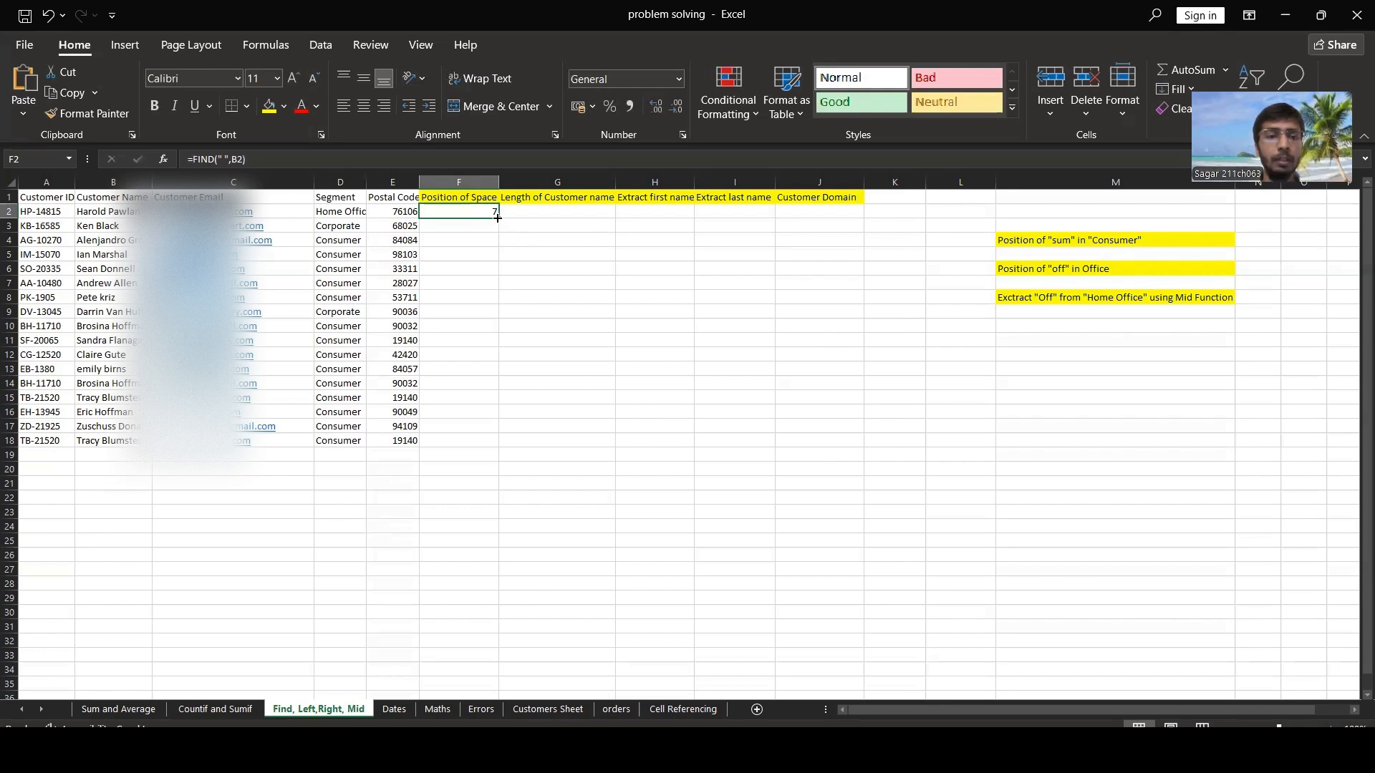
{"action": "double_click", "coordinate": [498, 217]}
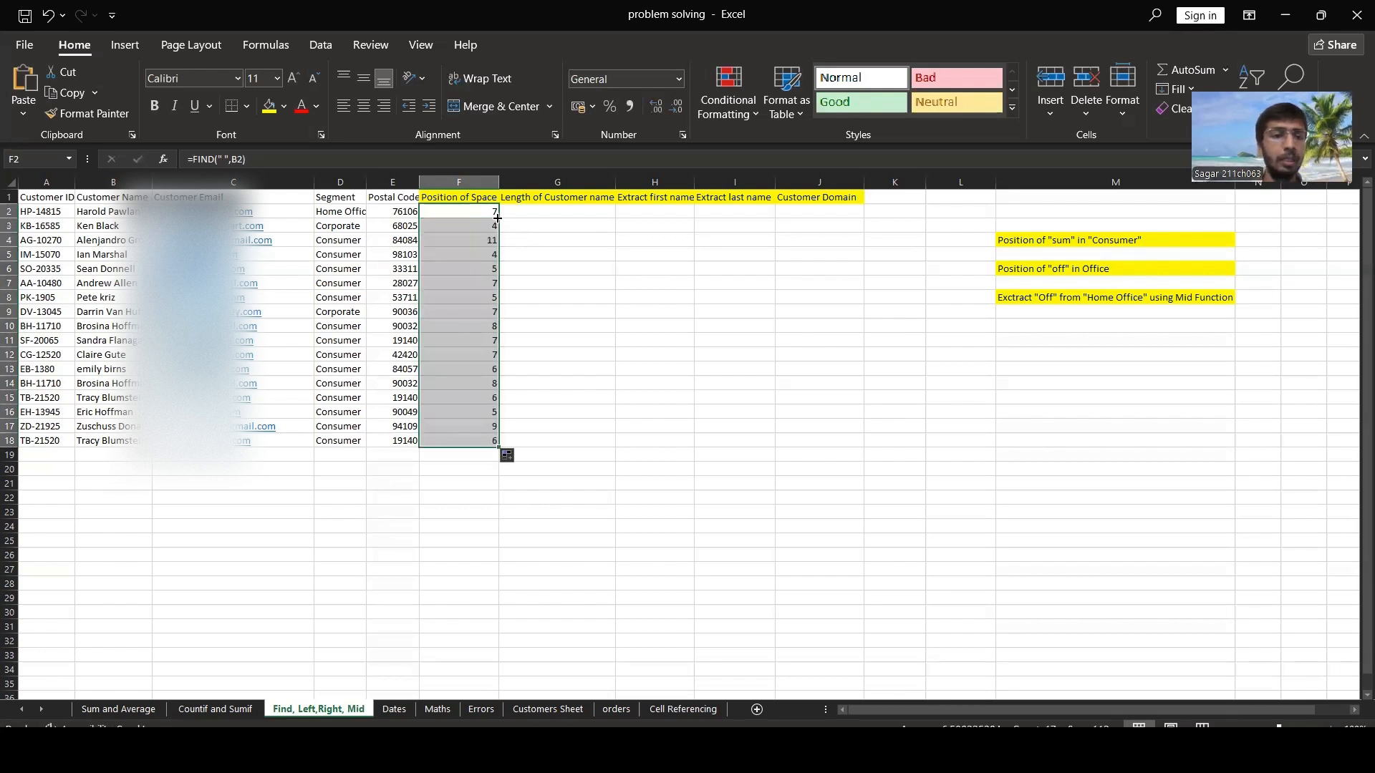
- Calculate the length of each customer name with =LEN(B2) in G2 and fill the formula down to G18
{"action": "left_click", "coordinate": [584, 209]}
{"action": "type", "text": "="}
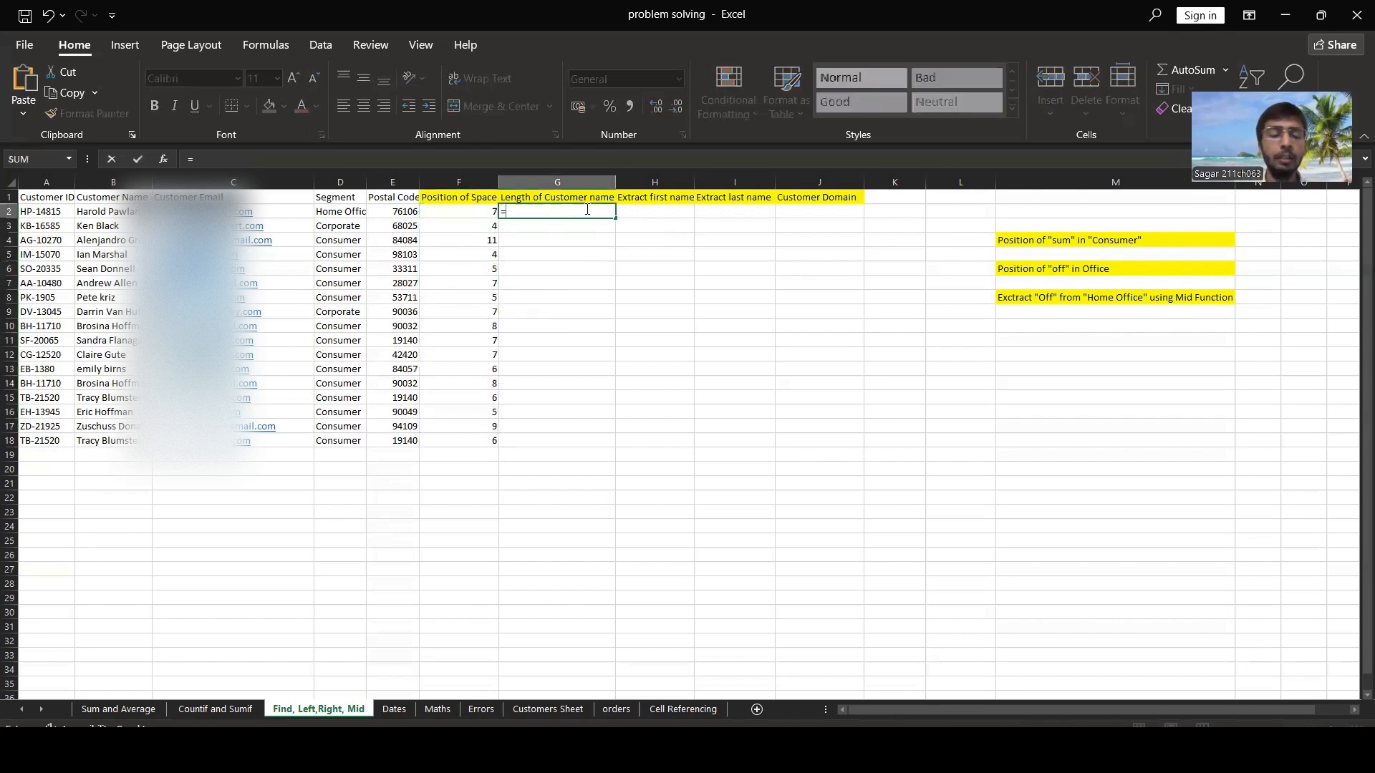
{"action": "type", "text": "len"}
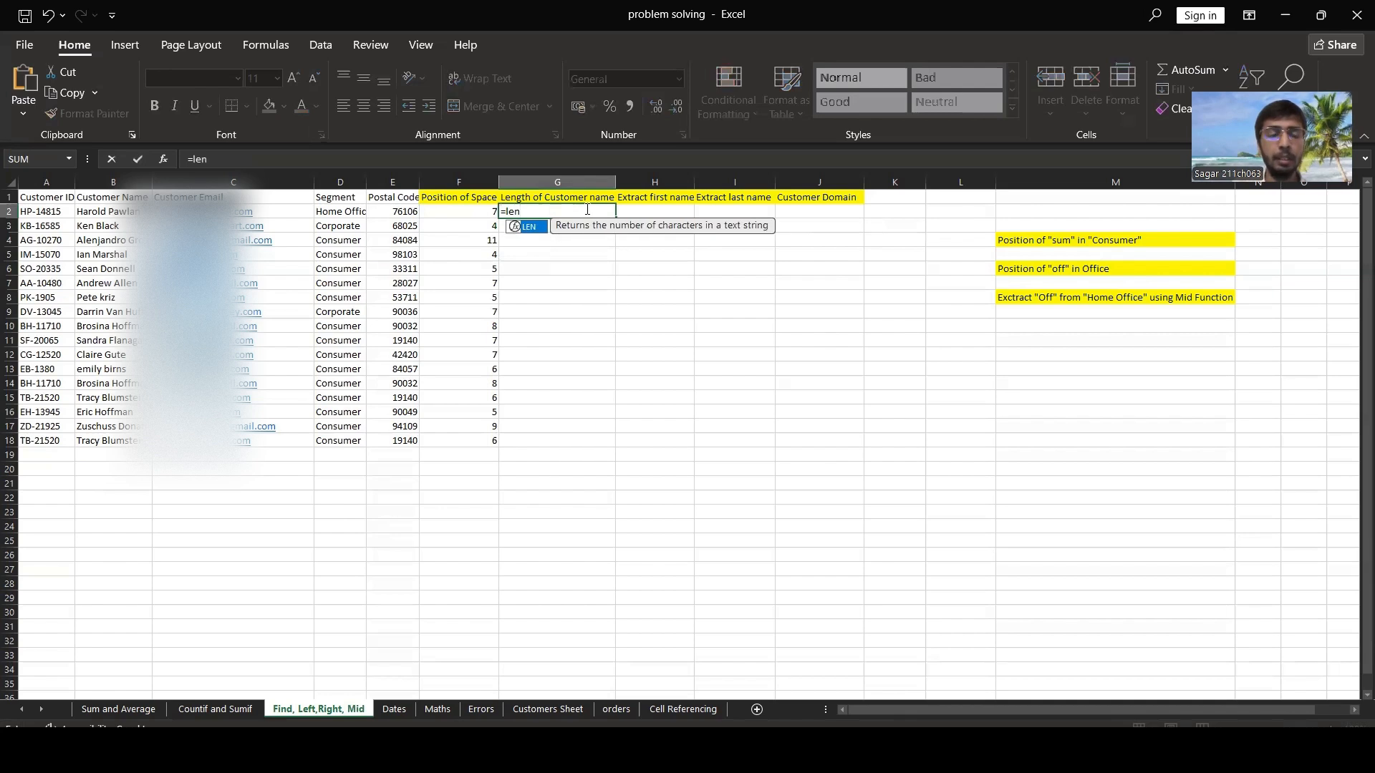
{"action": "type", "text": "()"}
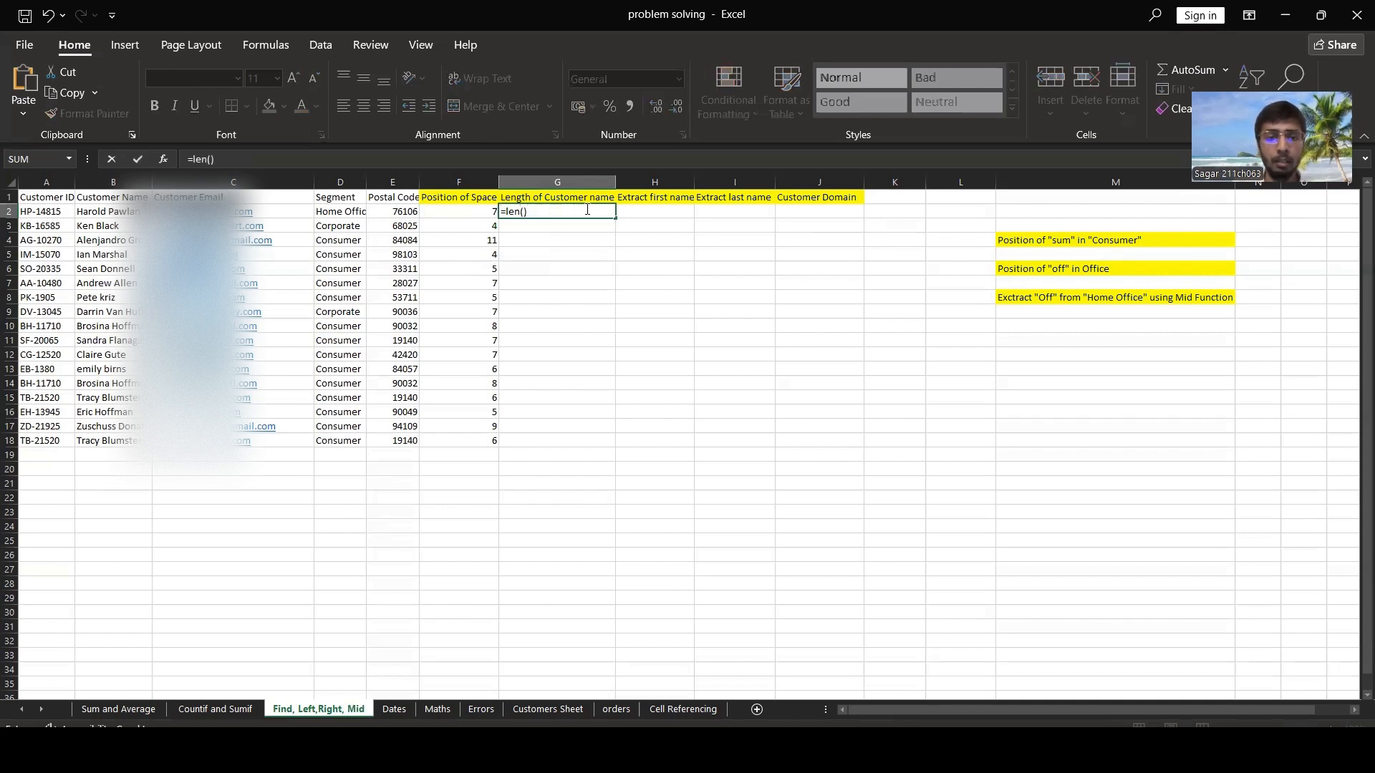
{"action": "key", "text": "Return"}
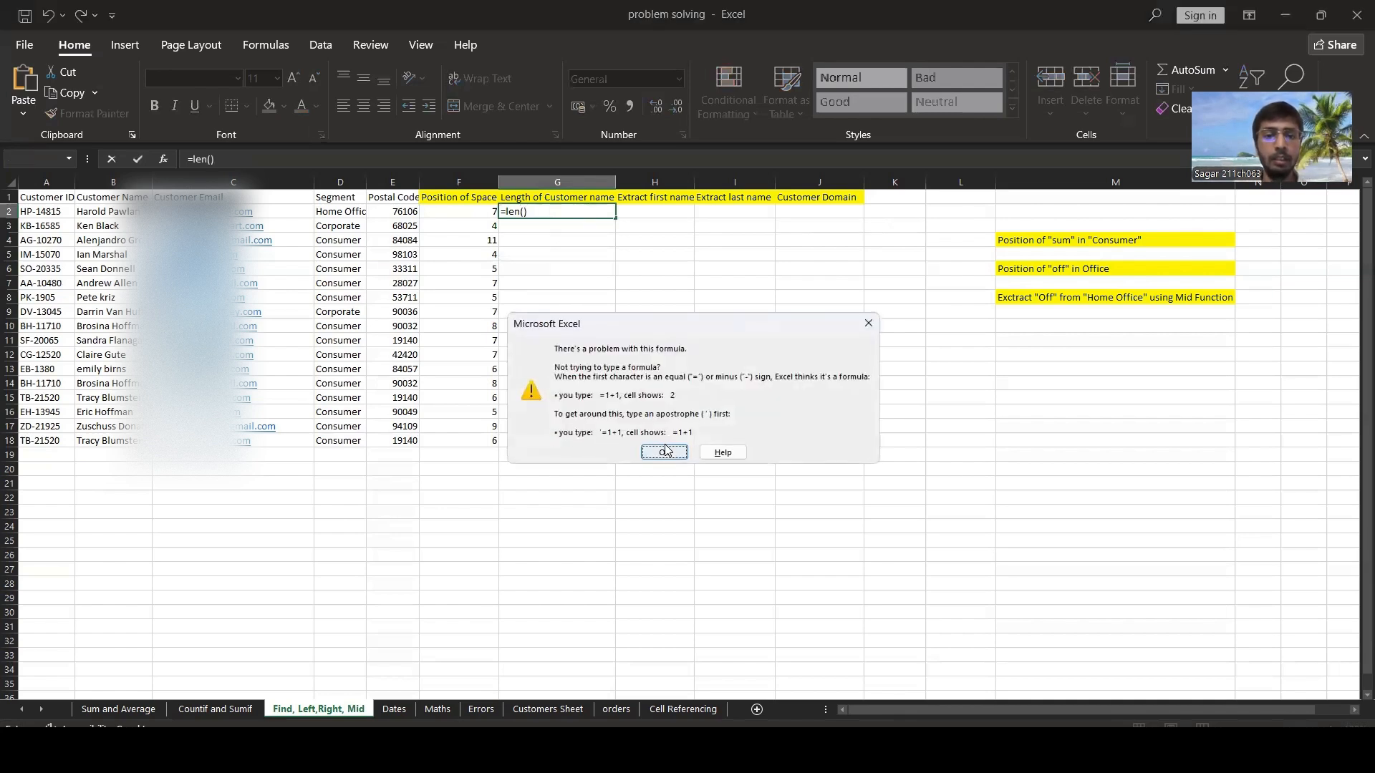
{"action": "left_click", "coordinate": [665, 451]}
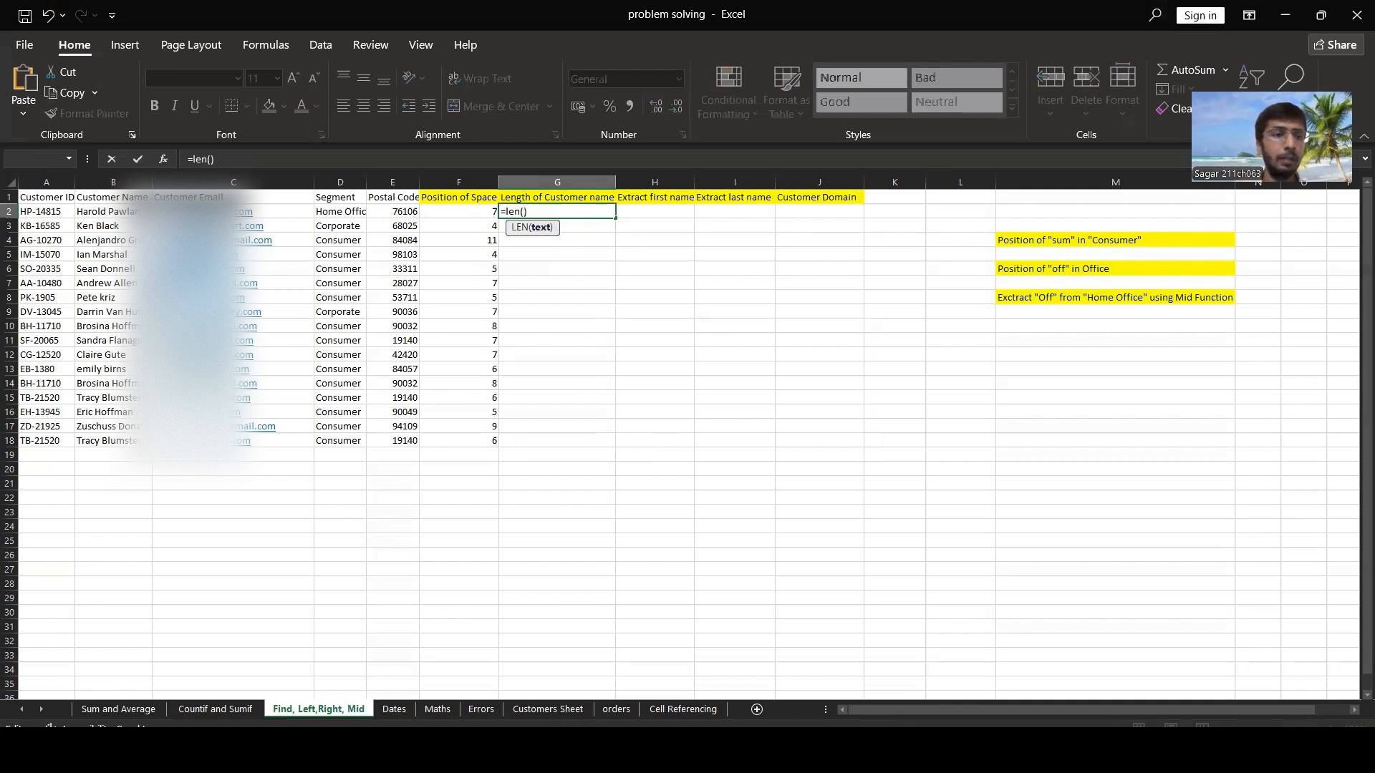
{"action": "left_click", "coordinate": [118, 214]}
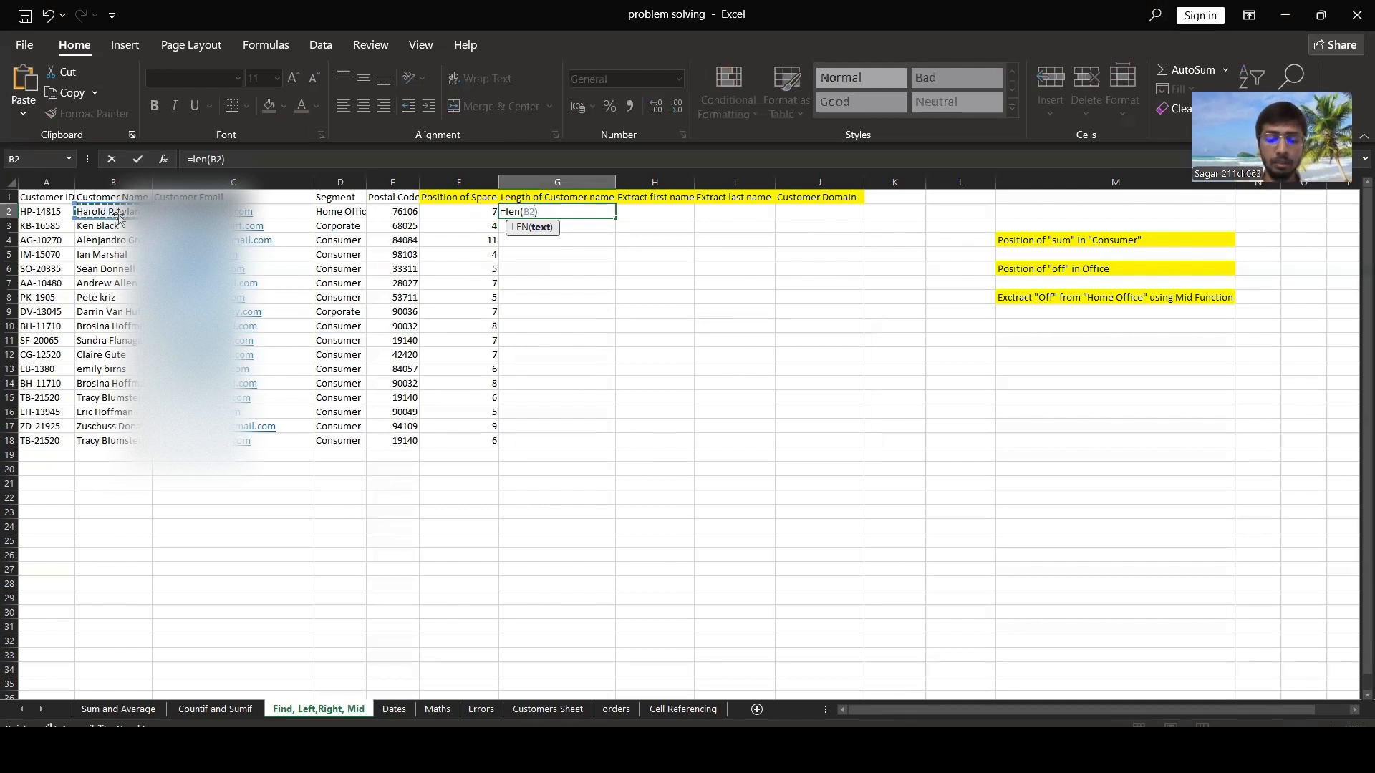
{"action": "key", "text": "Return"}
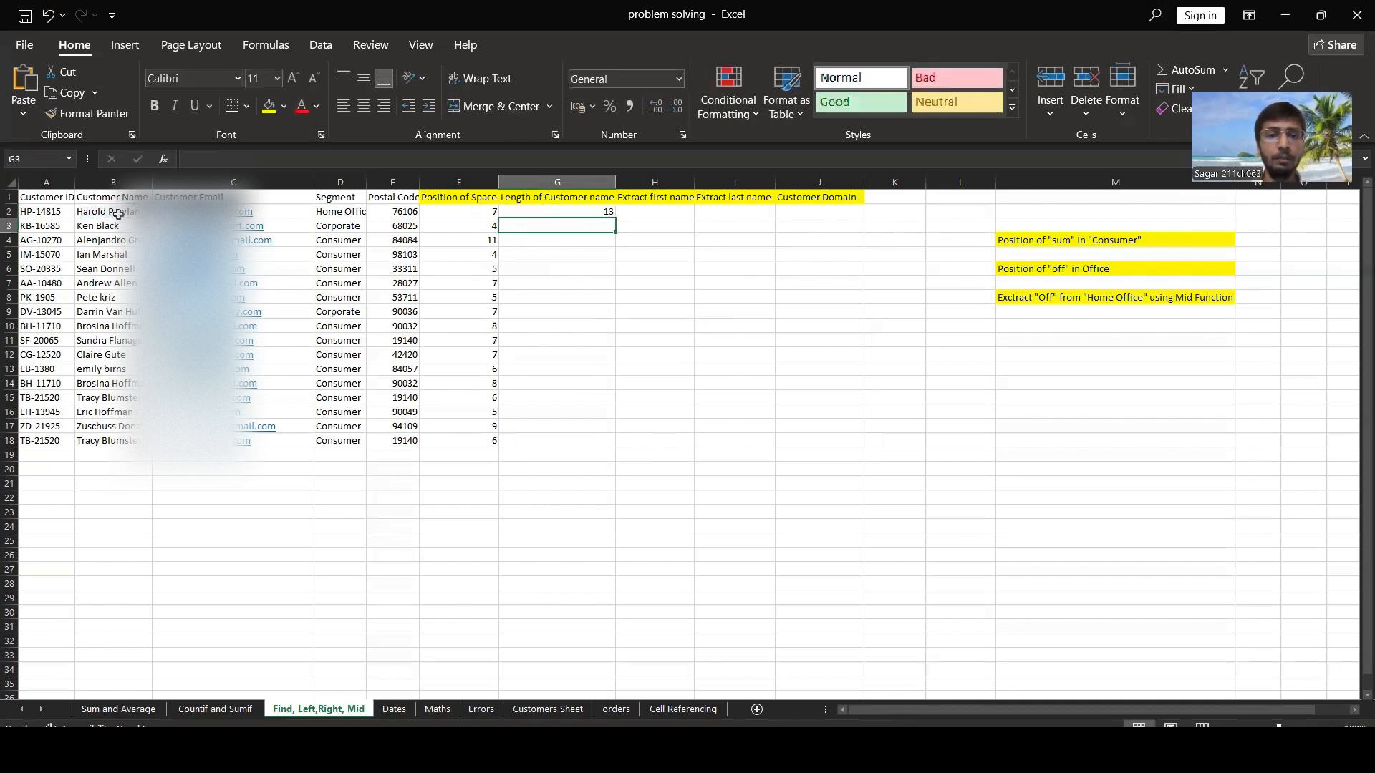
{"action": "left_click", "coordinate": [612, 212]}
{"action": "double_click", "coordinate": [616, 218]}
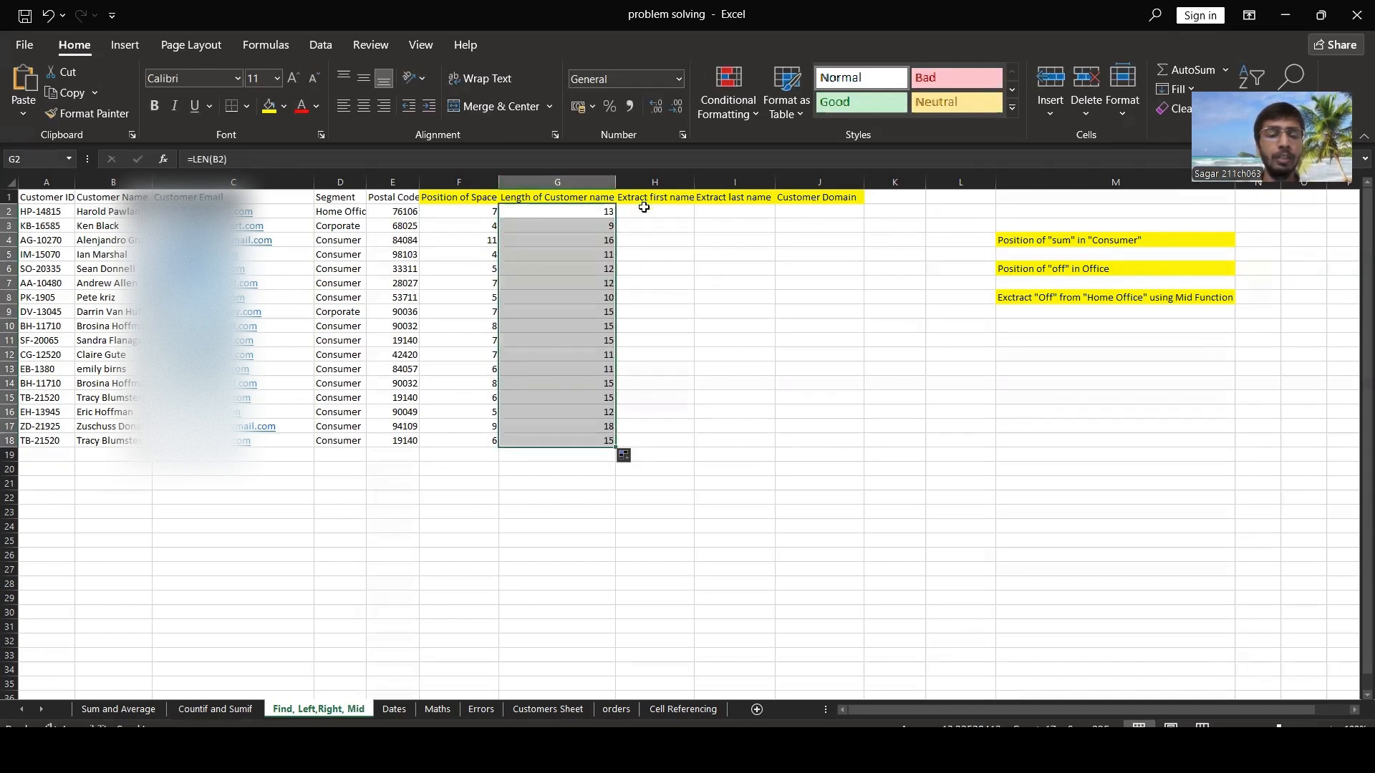
- Extract each customer's first name with =LEFT(B2,F2-1) in H2 and fill the formula down to H18
{"action": "left_click", "coordinate": [644, 208]}
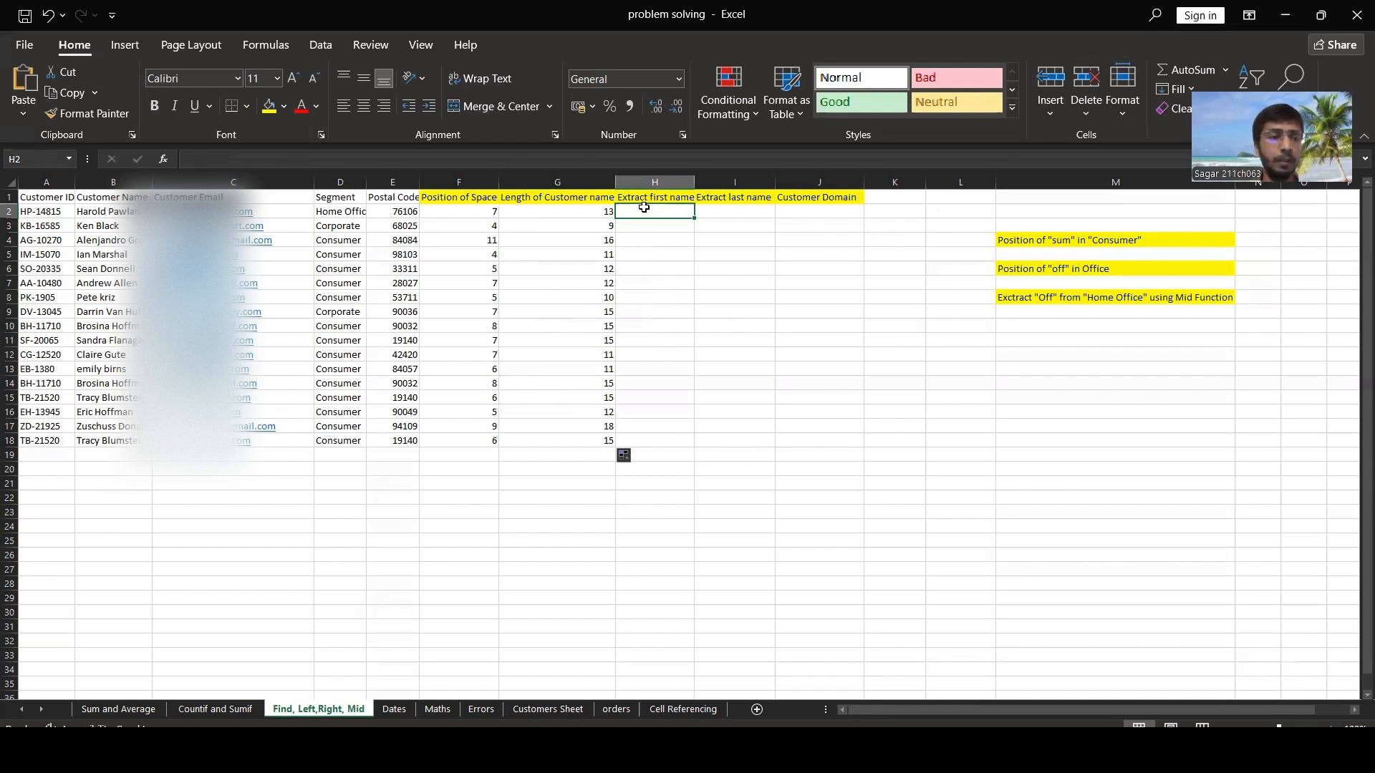
{"action": "type", "text": "="}
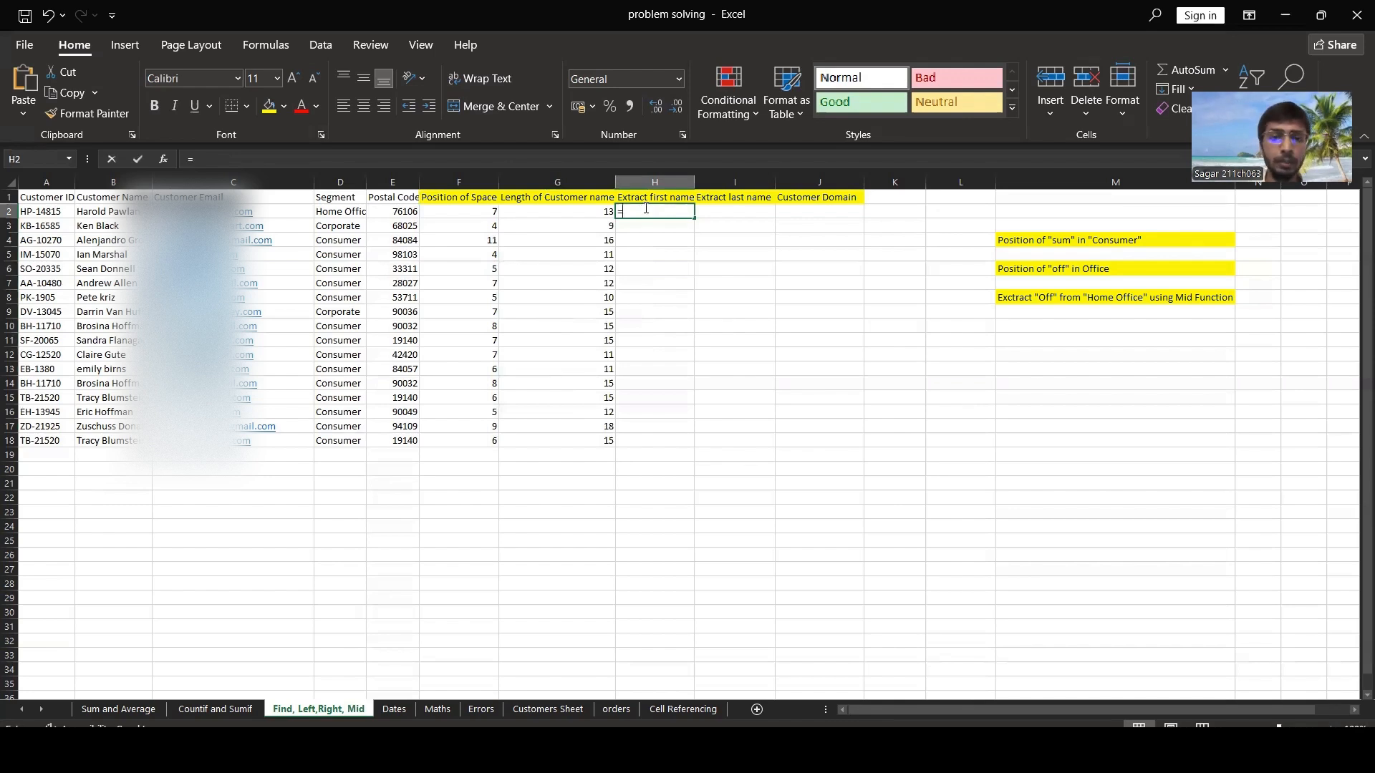
{"action": "type", "text": "left("}
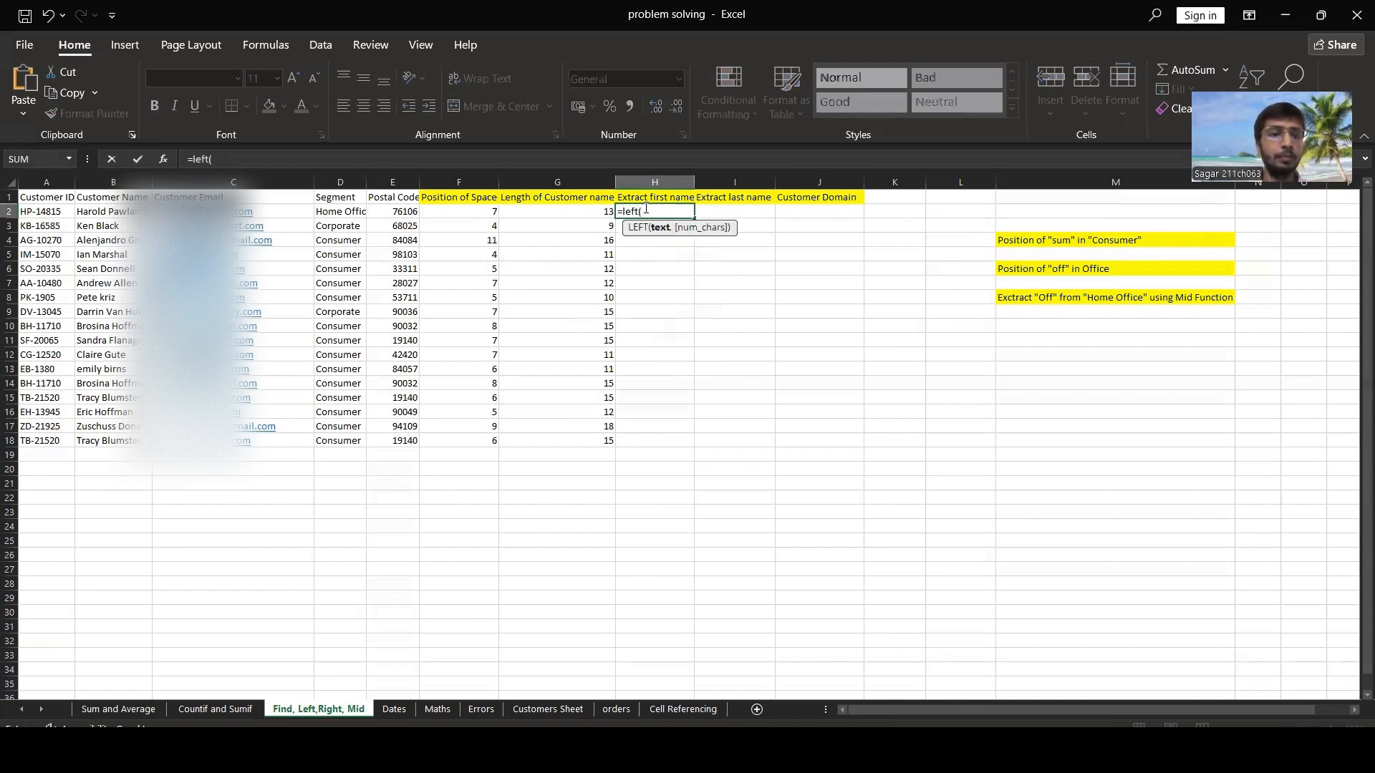
{"action": "left_click", "coordinate": [114, 212]}
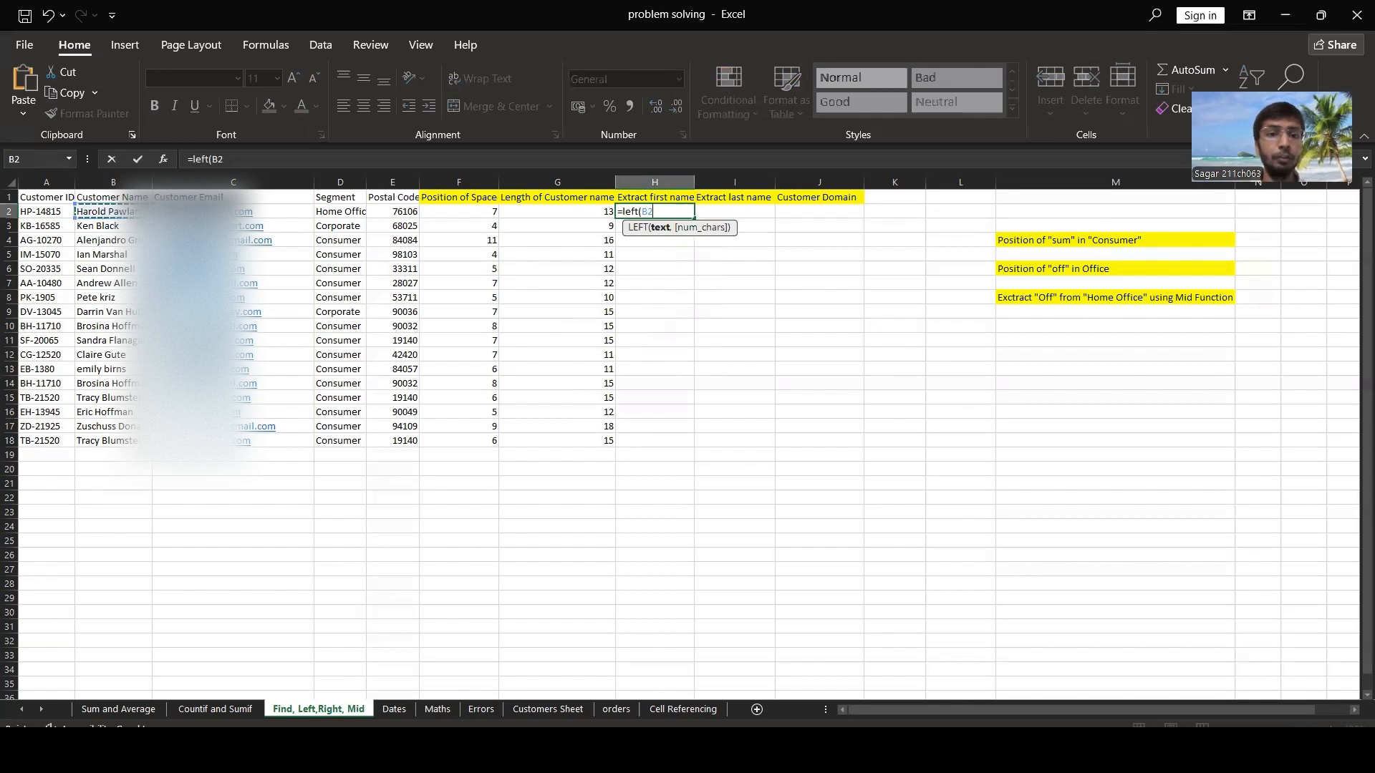
{"action": "type", "text": ","}
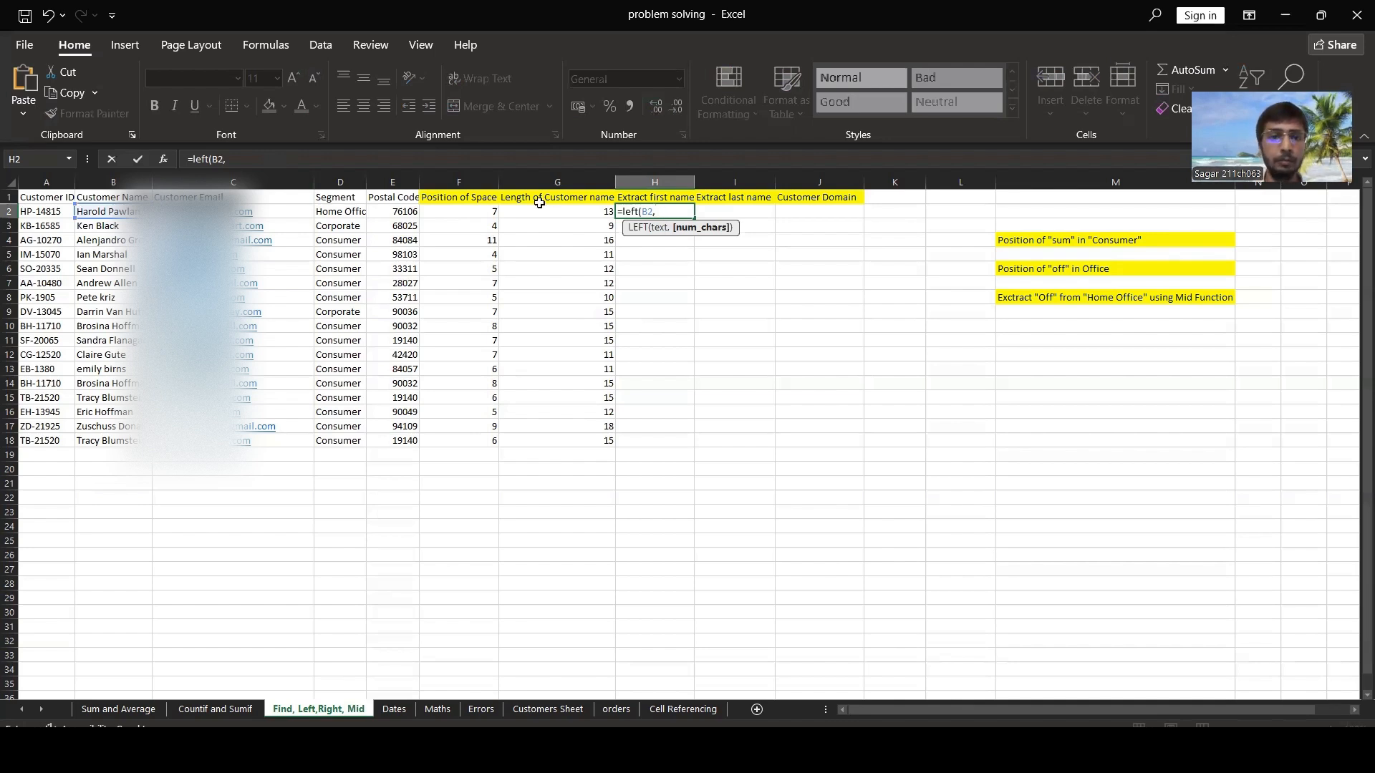
{"action": "left_click", "coordinate": [476, 213]}
{"action": "type", "text": "-1"}
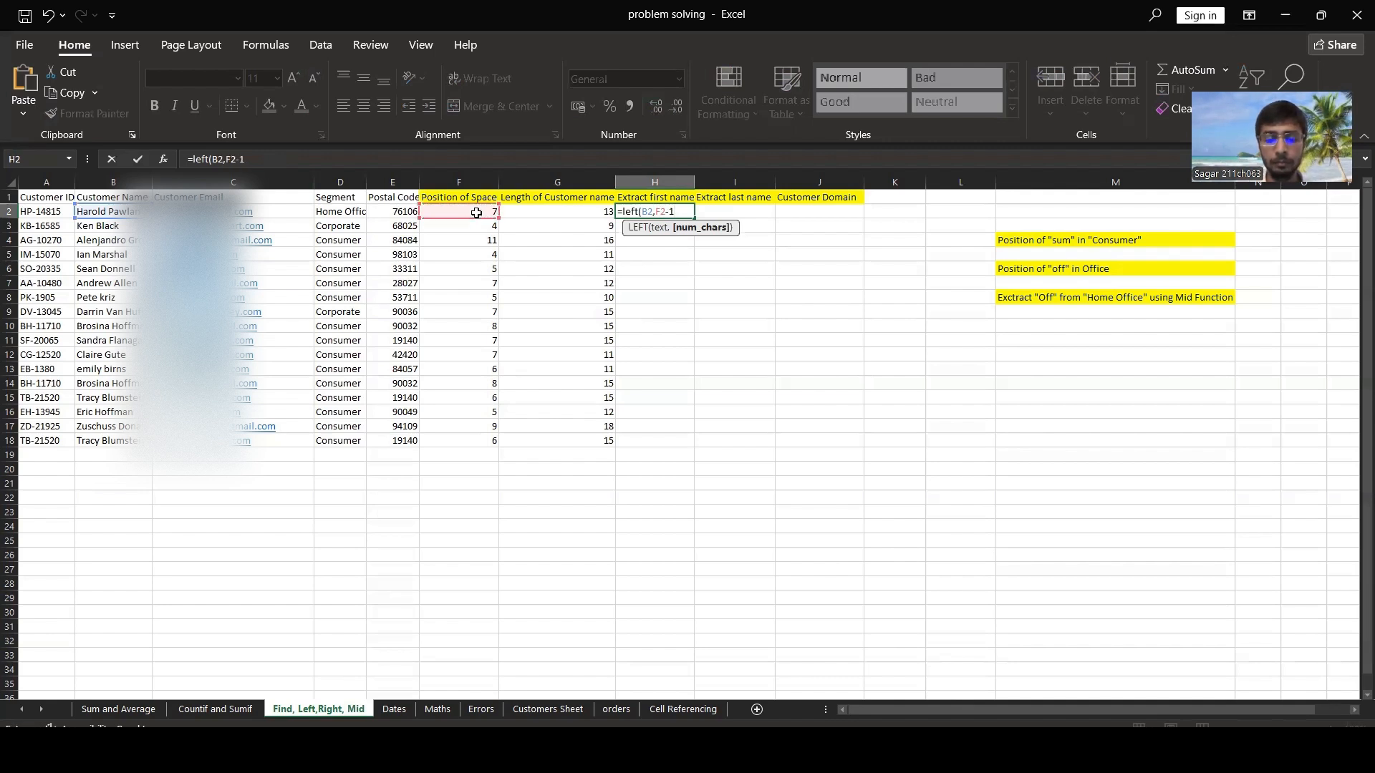
{"action": "type", "text": ")"}
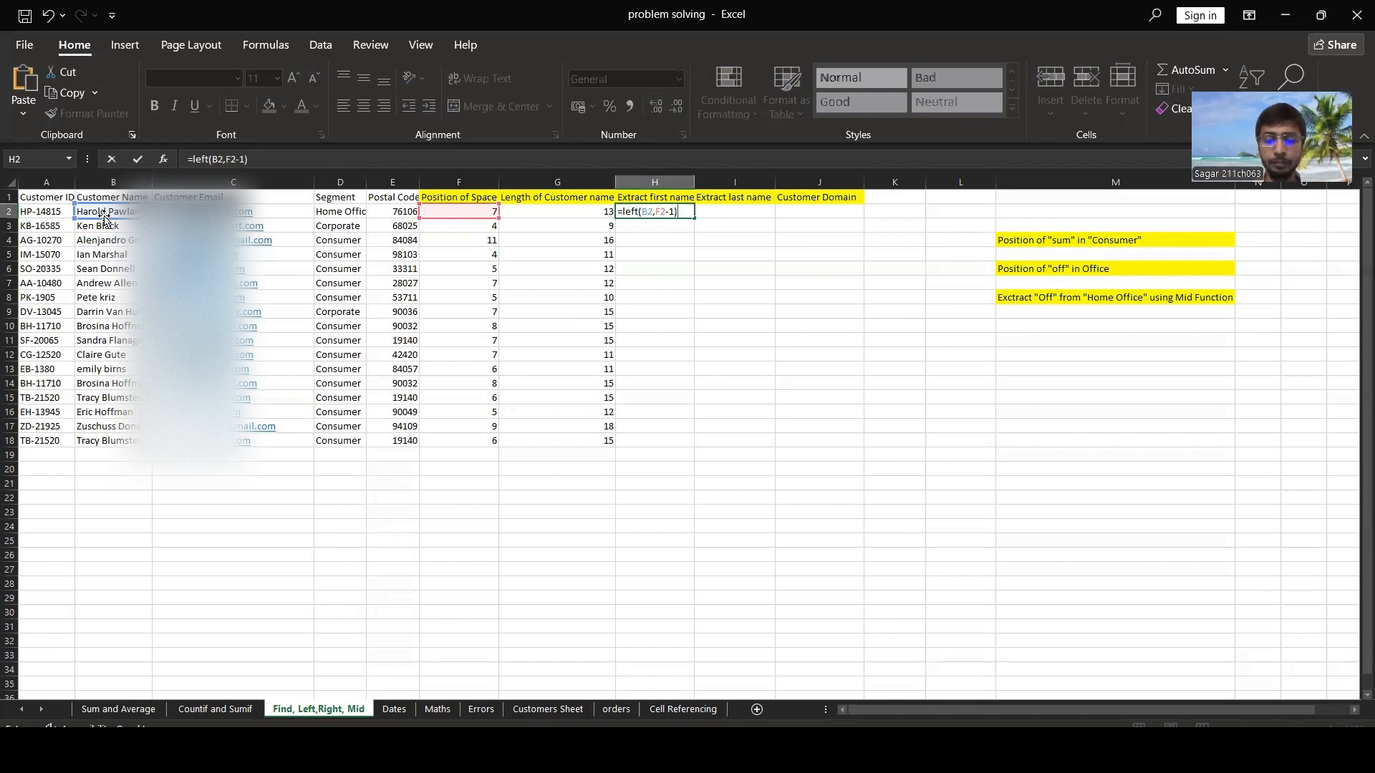
{"action": "key", "text": "Return"}
{"action": "left_click", "coordinate": [666, 213]}
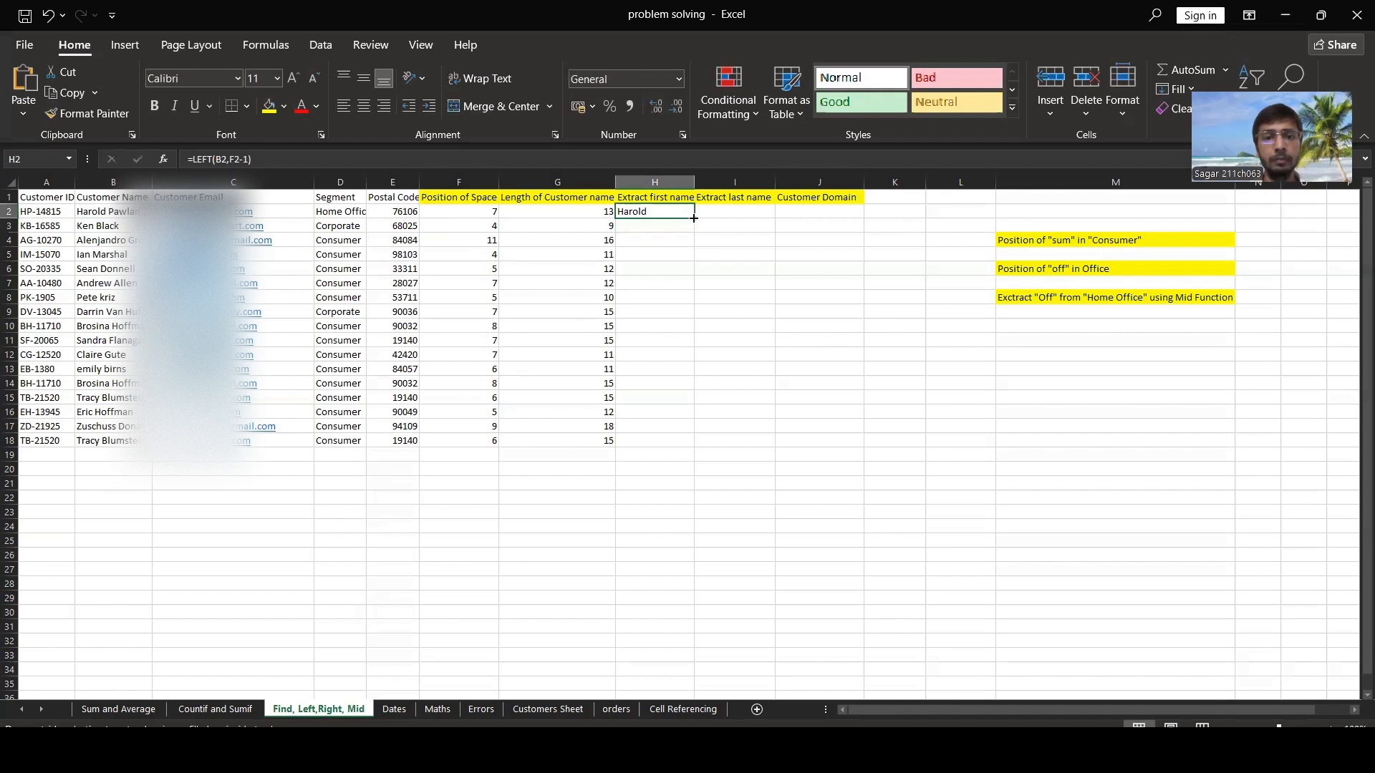
{"action": "double_click", "coordinate": [694, 217]}
- Extract each customer's last name with =RIGHT(B2,G2-F2) in I2 and fill the formula down to I18
{"action": "left_click", "coordinate": [728, 221]}
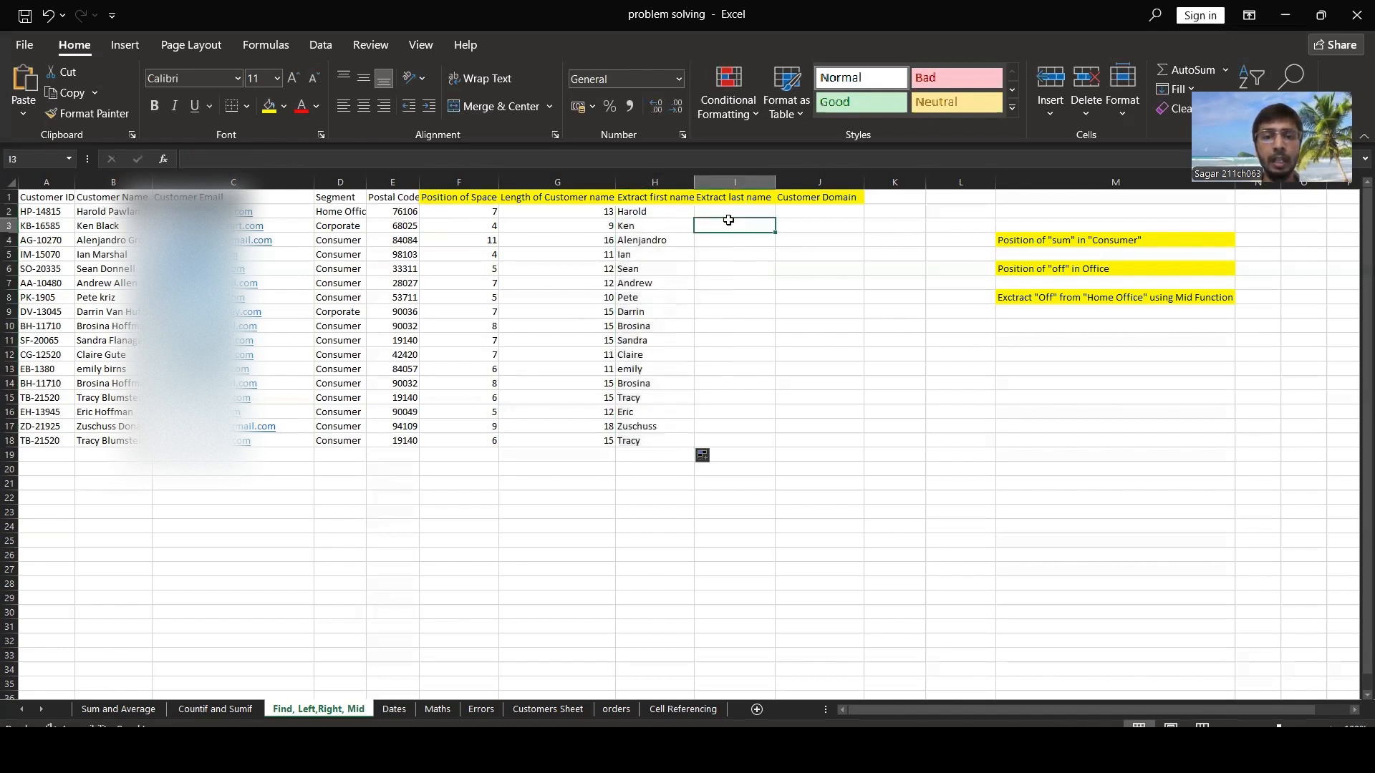
{"action": "left_click", "coordinate": [759, 214]}
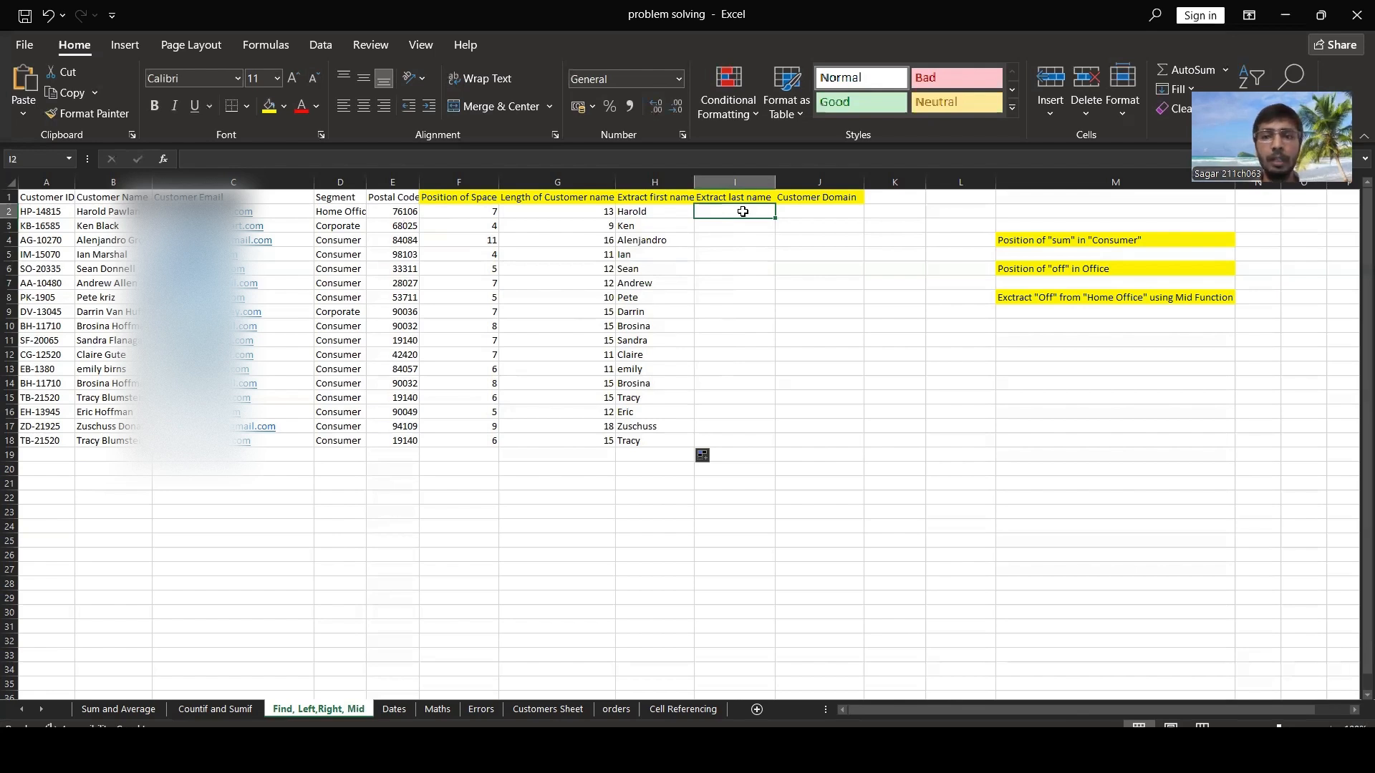
{"action": "type", "text": "=ri"}
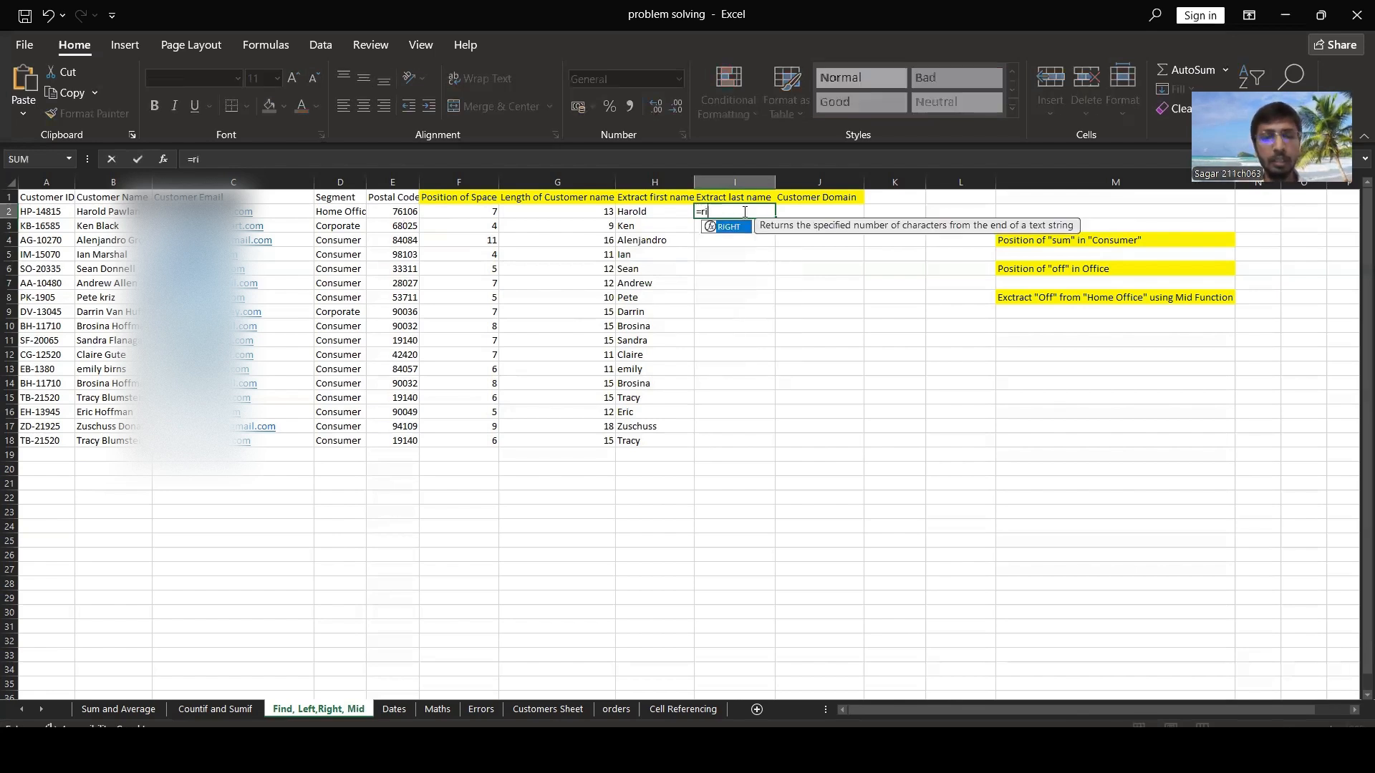
{"action": "type", "text": "ght("}
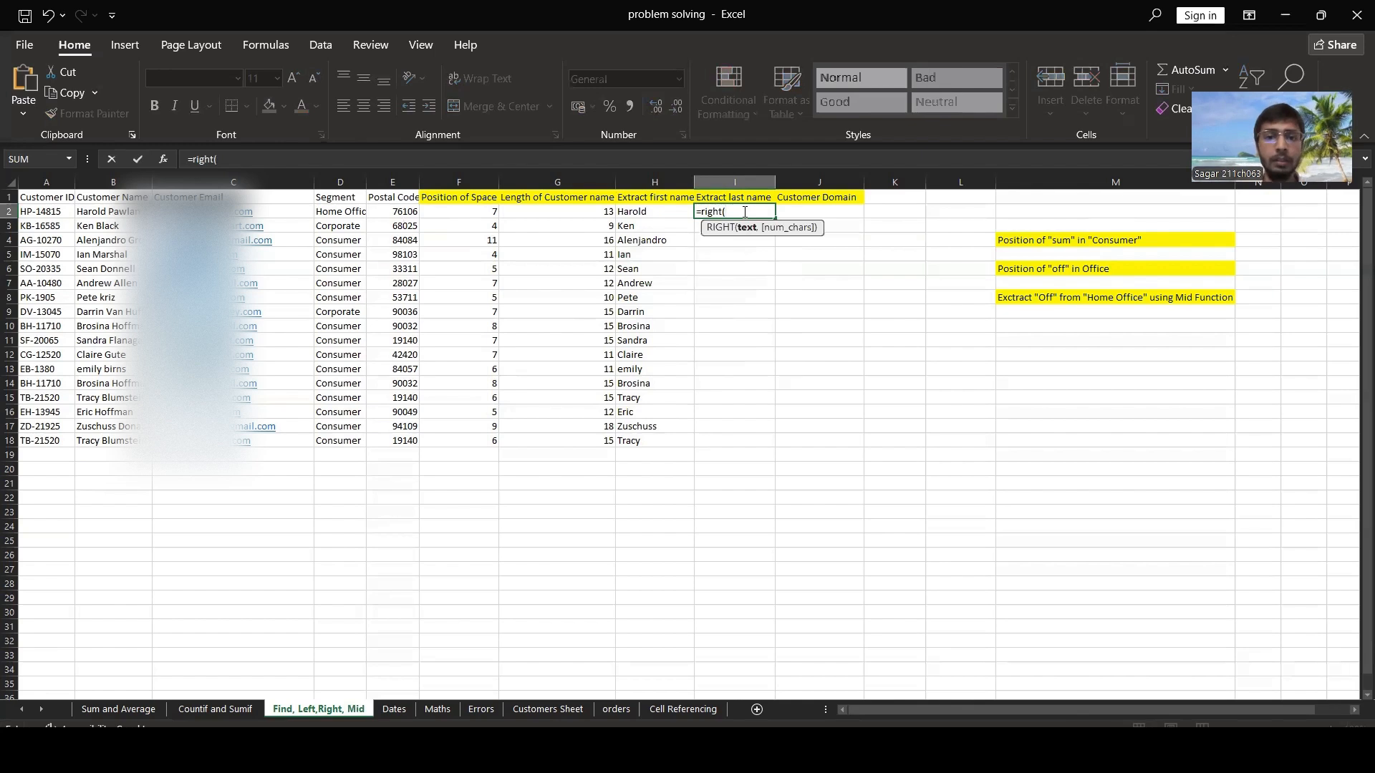
{"action": "left_click", "coordinate": [137, 212]}
{"action": "type", "text": ","}
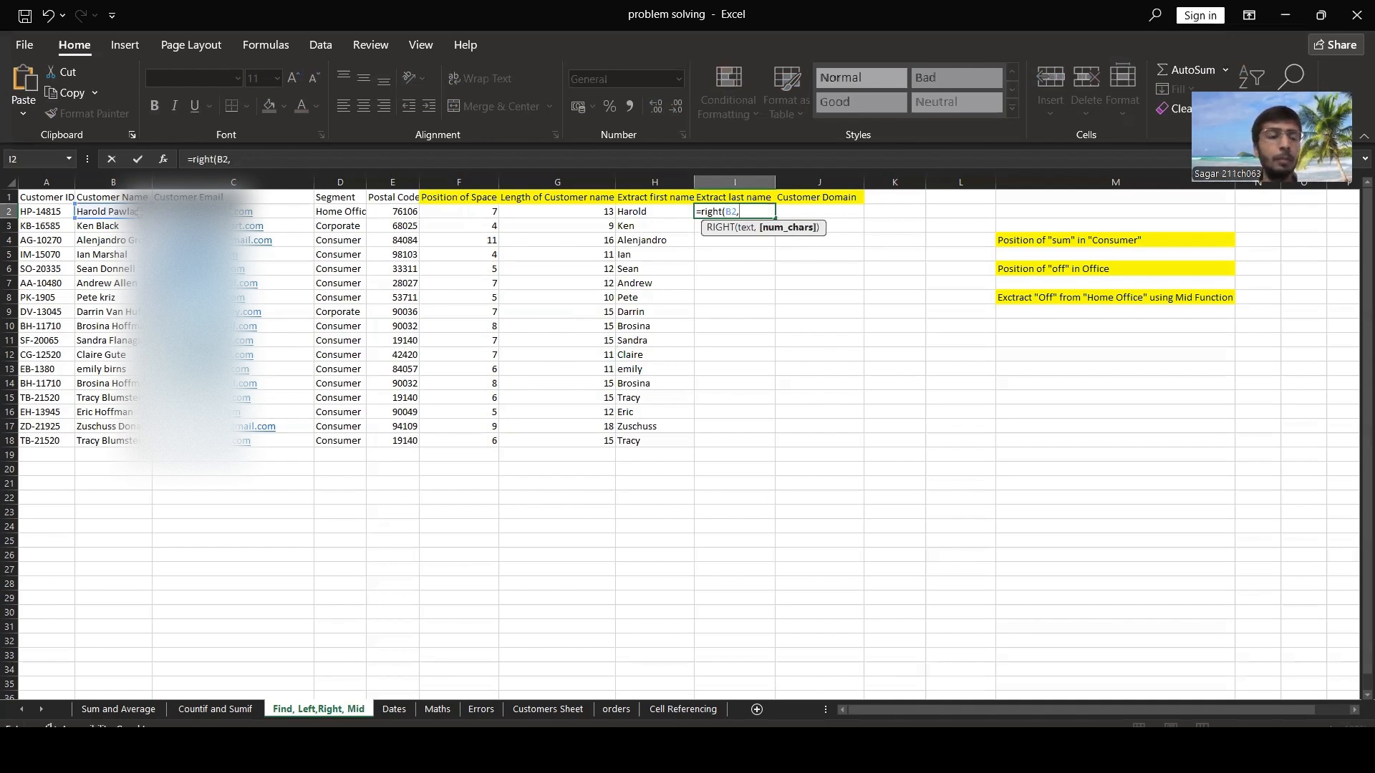
{"action": "left_click", "coordinate": [552, 212]}
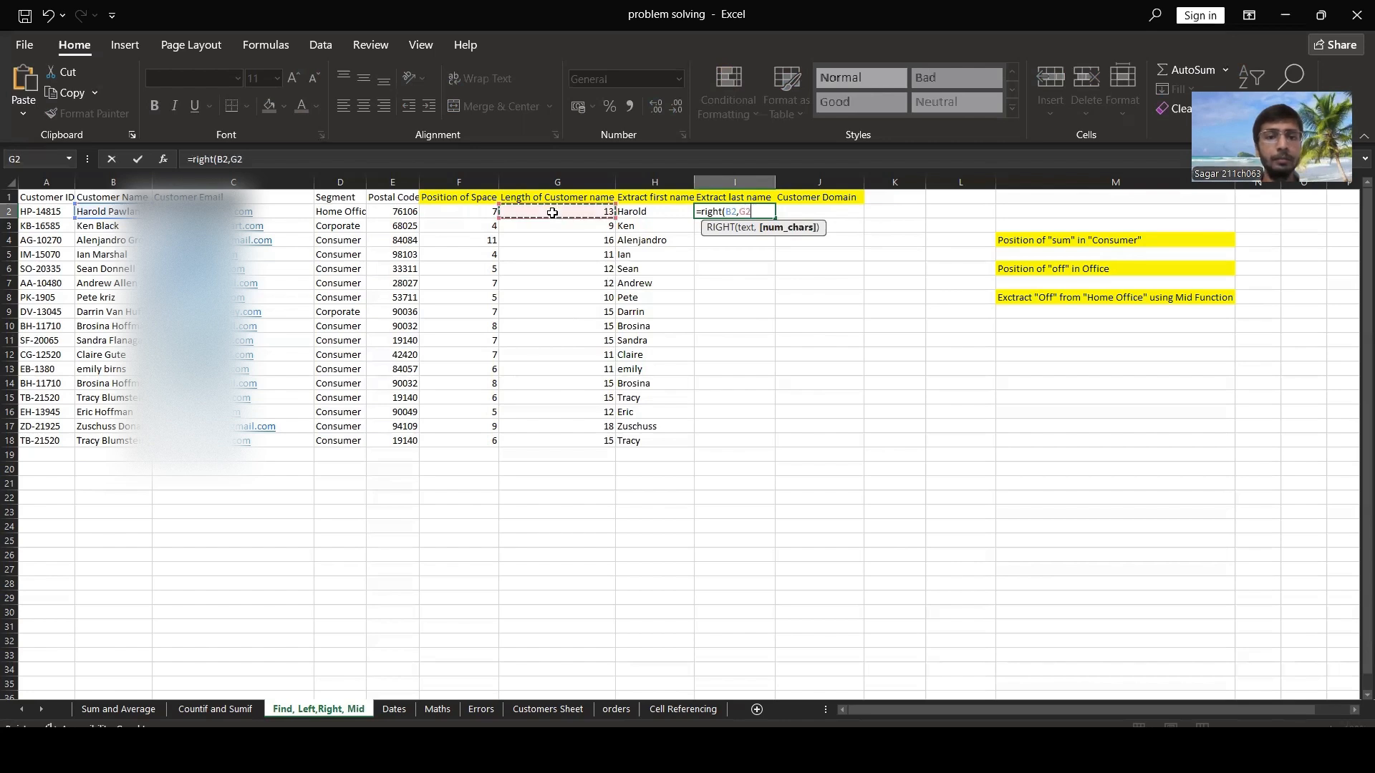
{"action": "type", "text": "-"}
{"action": "left_click", "coordinate": [474, 214]}
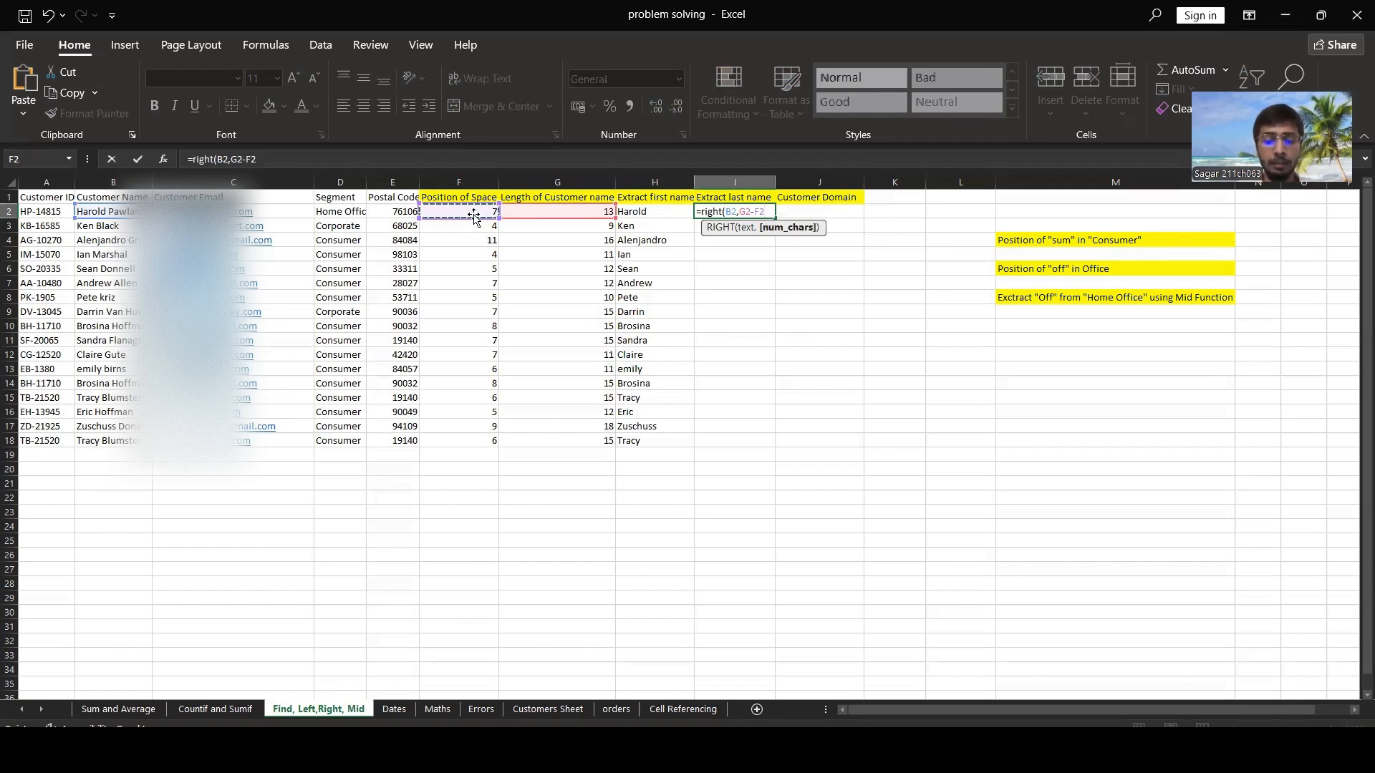
{"action": "key", "text": "Return"}
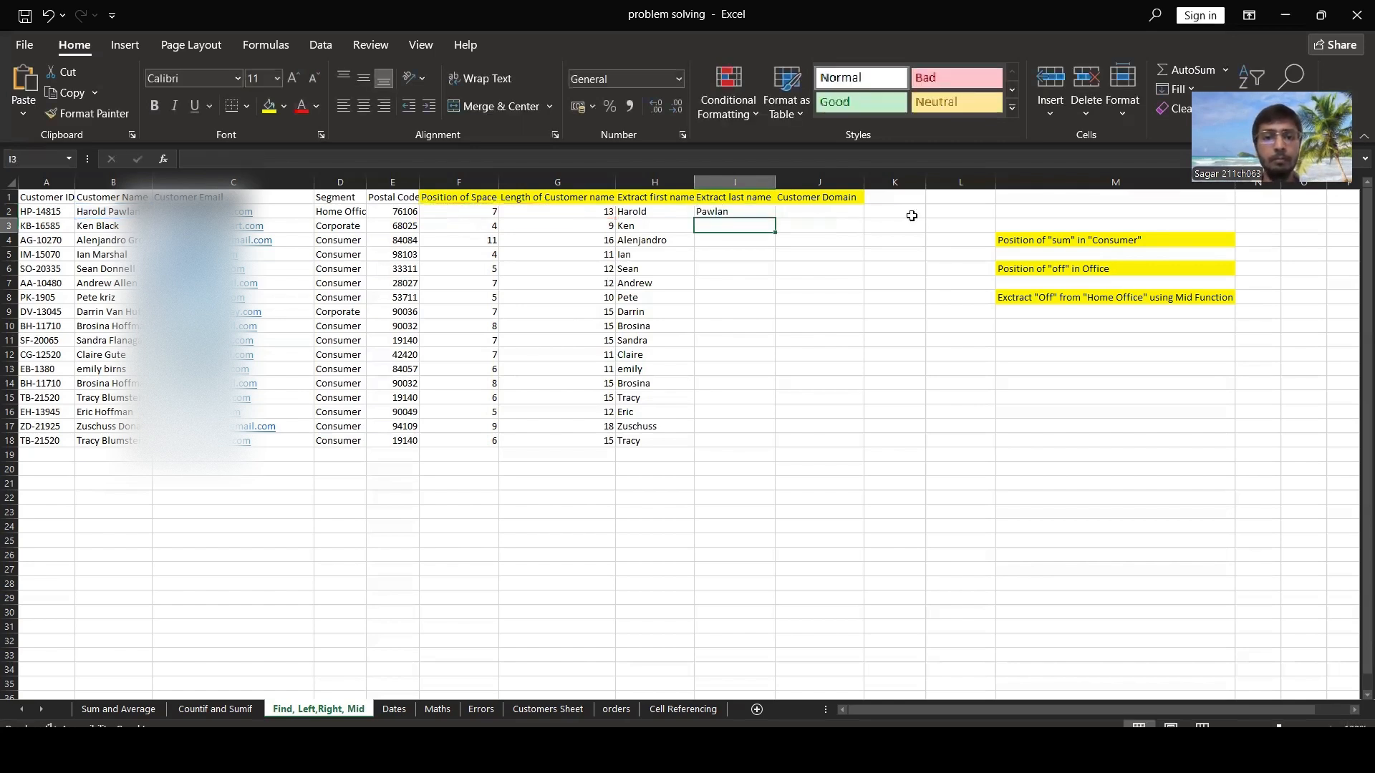
{"action": "left_click", "coordinate": [765, 211]}
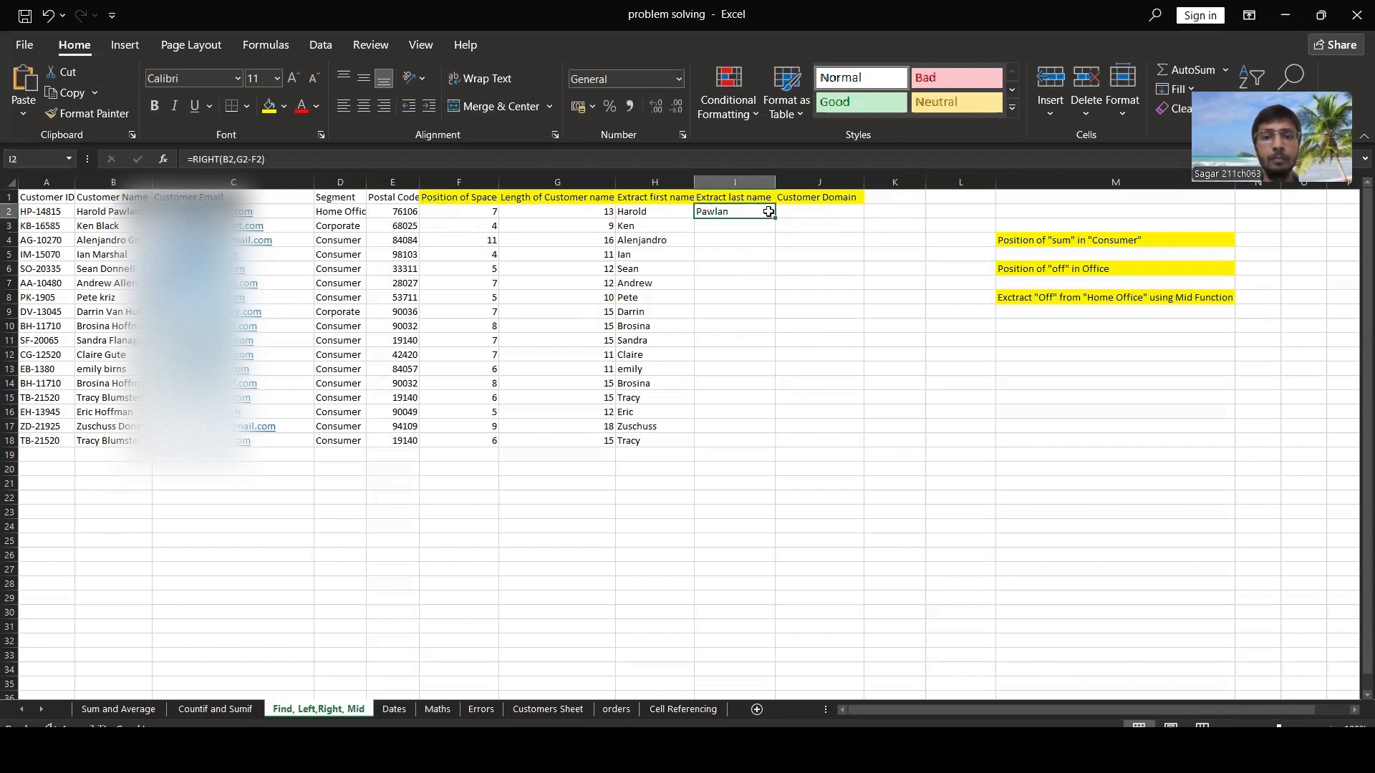
{"action": "double_click", "coordinate": [772, 216]}
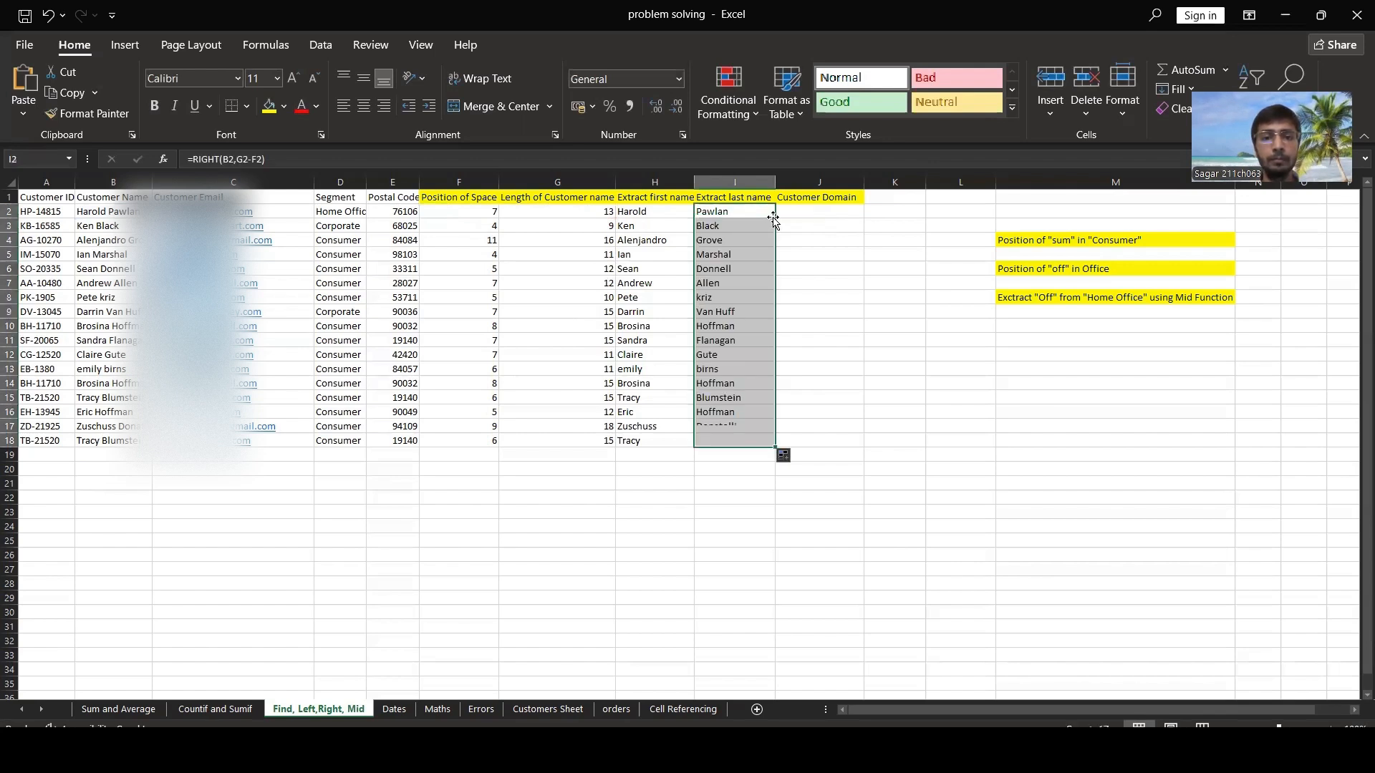
{"action": "left_click", "coordinate": [823, 215]}
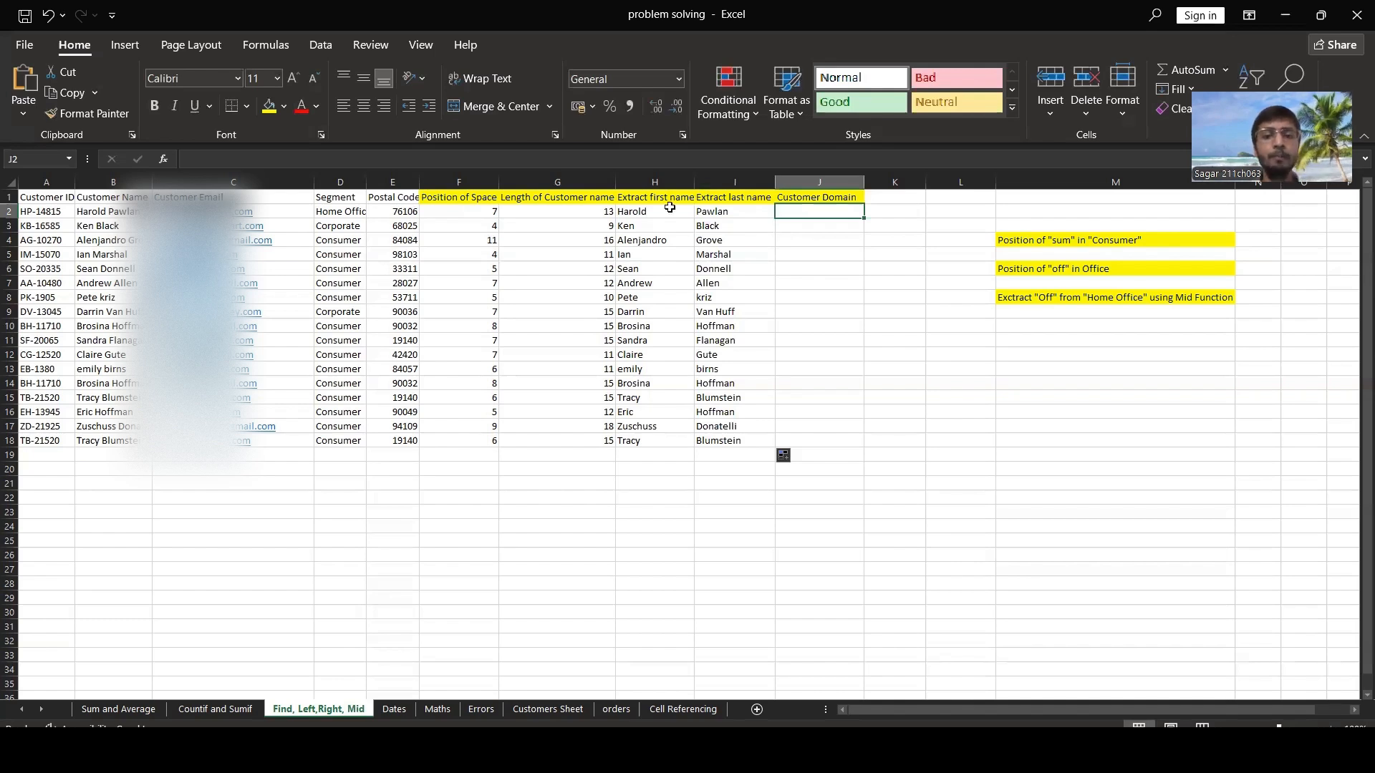
{"action": "left_click", "coordinate": [894, 214]}
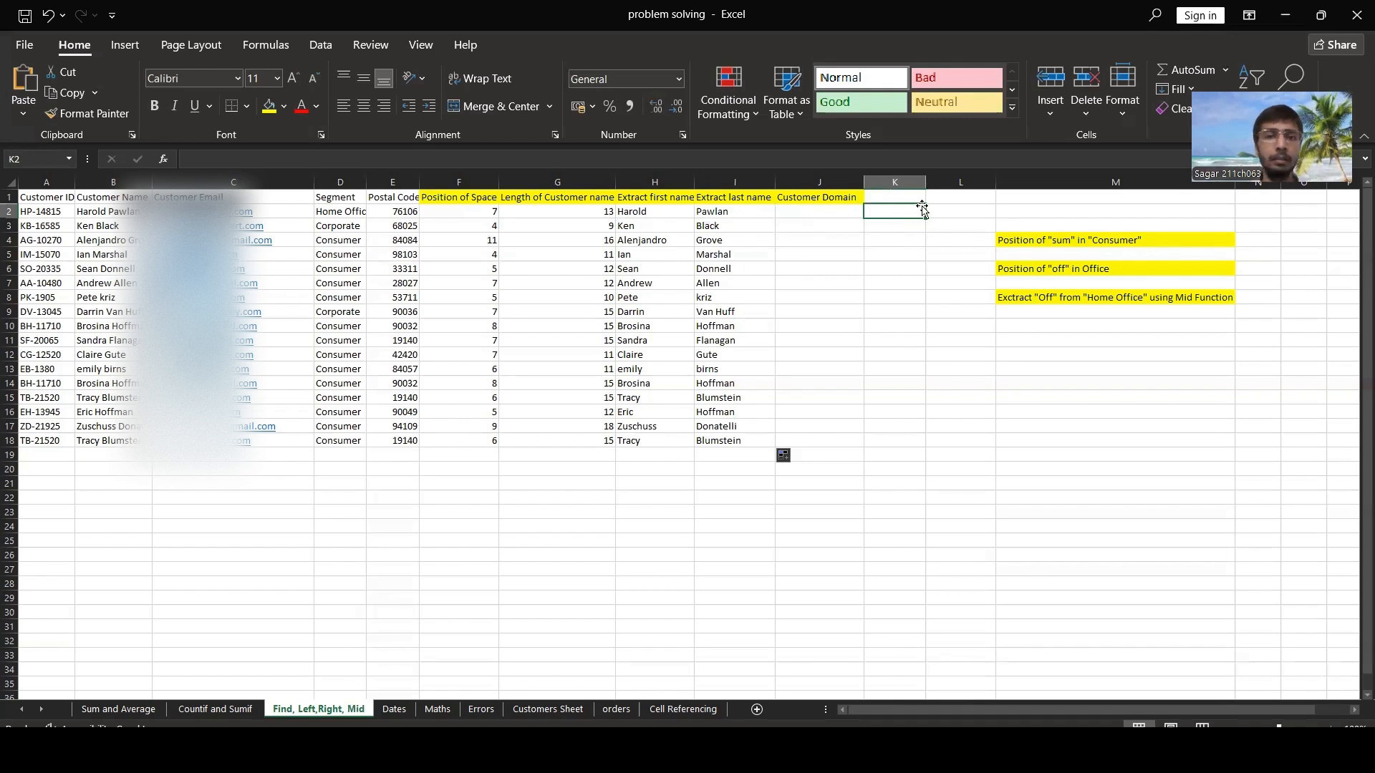
{"action": "double_click", "coordinate": [900, 211]}
{"action": "type", "text": "="}
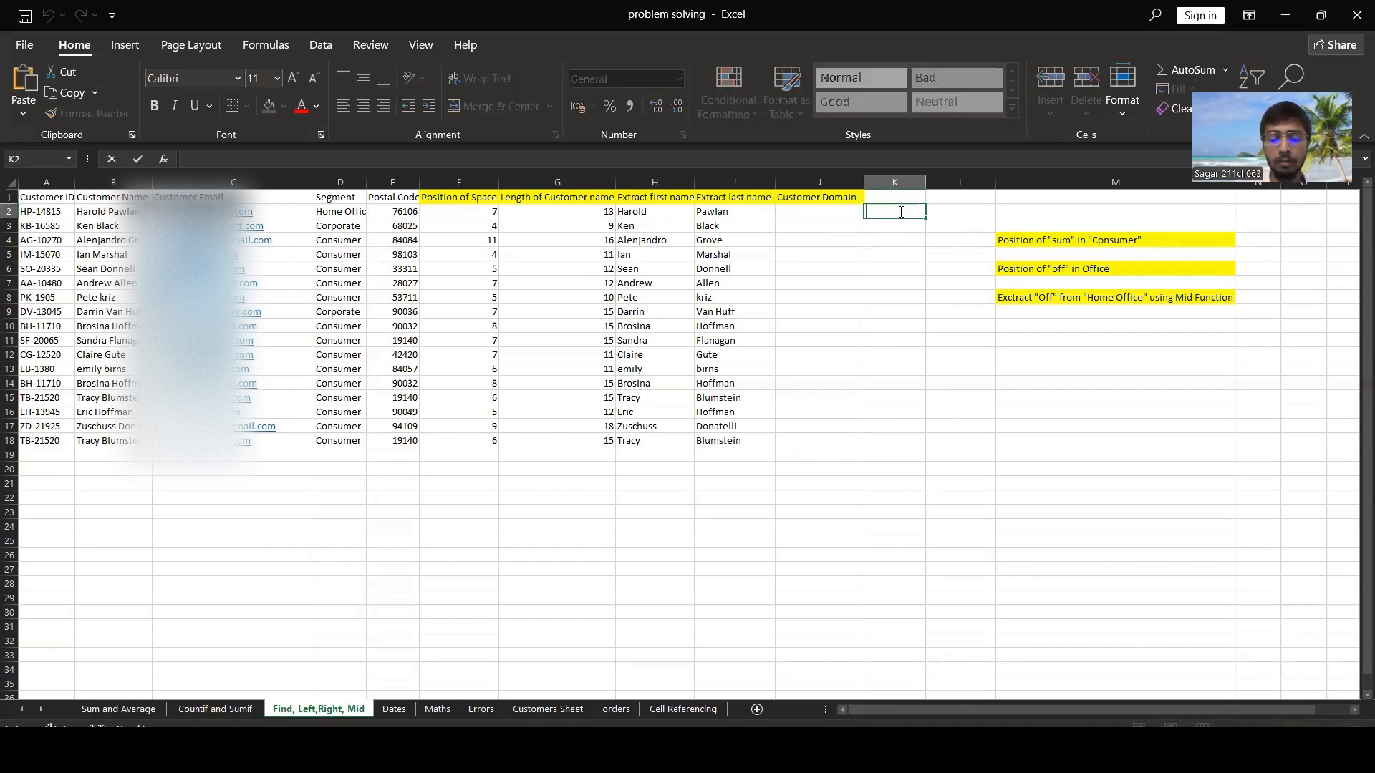
{"action": "type", "text": "left"}
{"action": "key", "text": "BackSpace"}
{"action": "key", "text": "BackSpace"}
{"action": "key", "text": "BackSpace"}
{"action": "key", "text": "BackSpace"}
{"action": "key", "text": "Escape"}
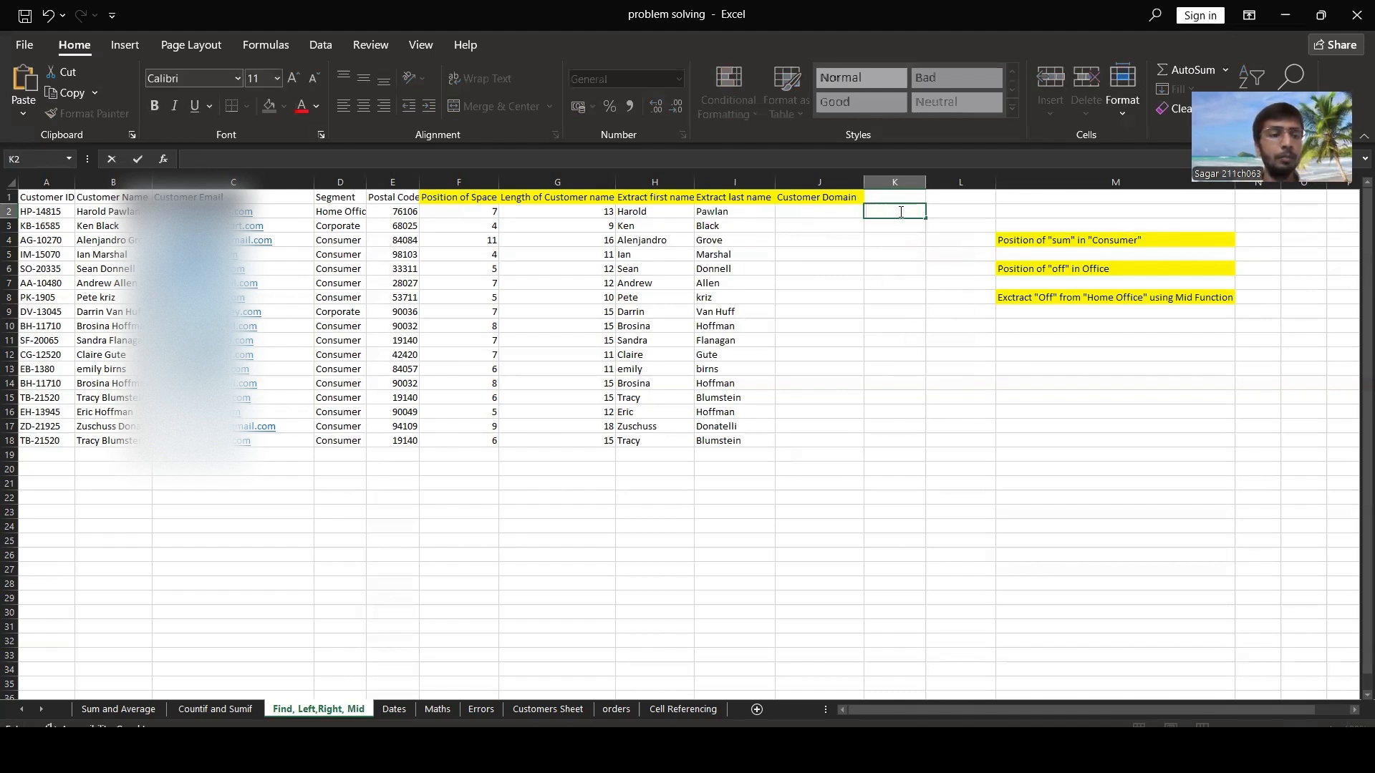
- Extract the text after the @ in each customer email with =RIGHT(C2,LEN(C2)-FIND("@",C2)) in K2 and fill the formula down to K18
{"action": "type", "text": "="}
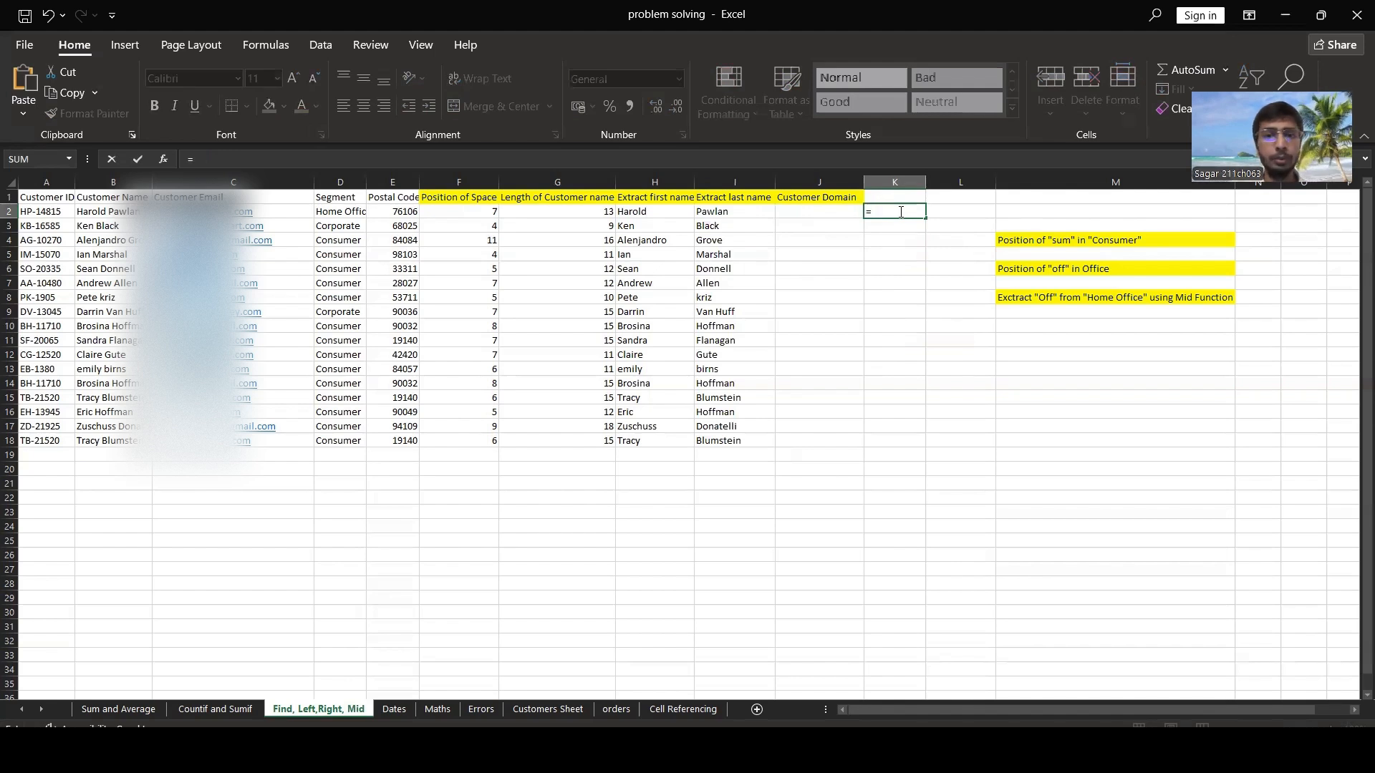
{"action": "type", "text": "right("}
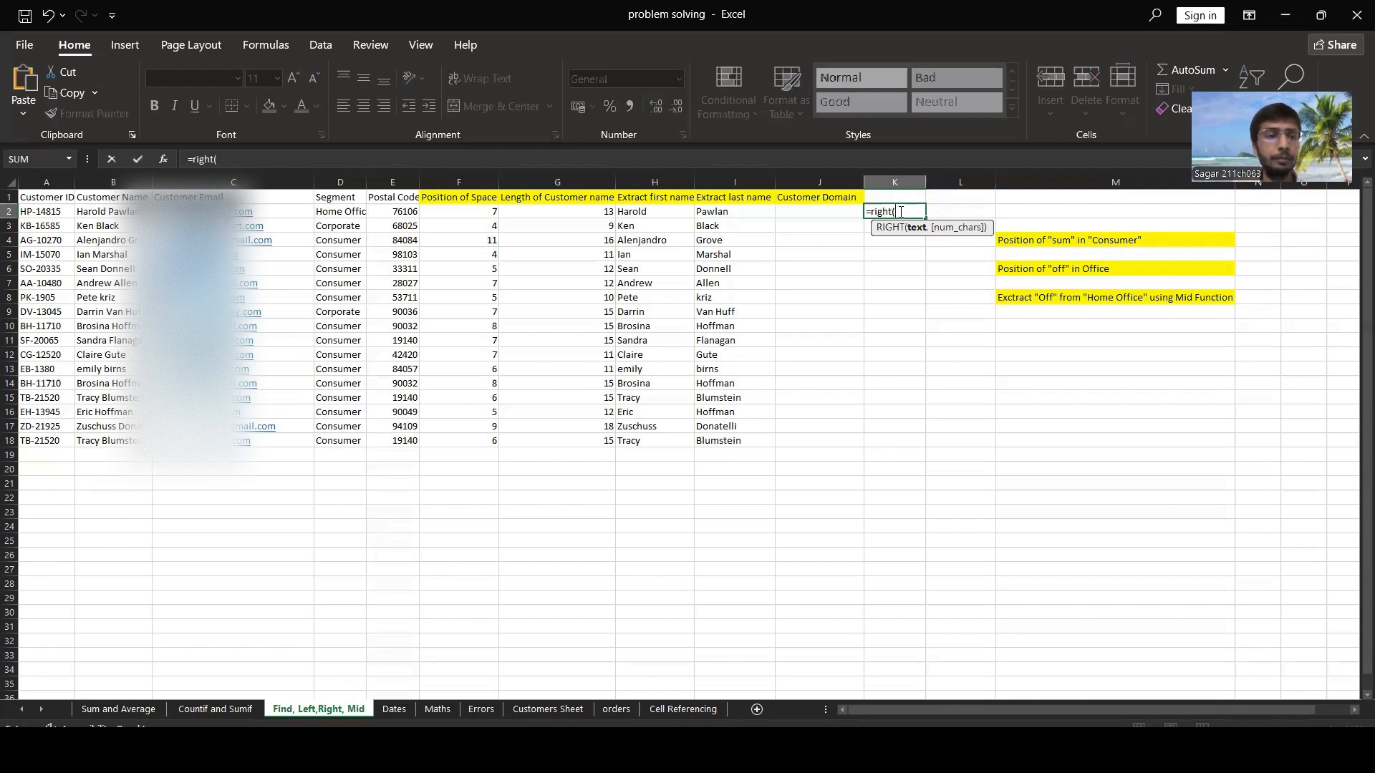
{"action": "left_click", "coordinate": [287, 212]}
{"action": "type", "text": ","}
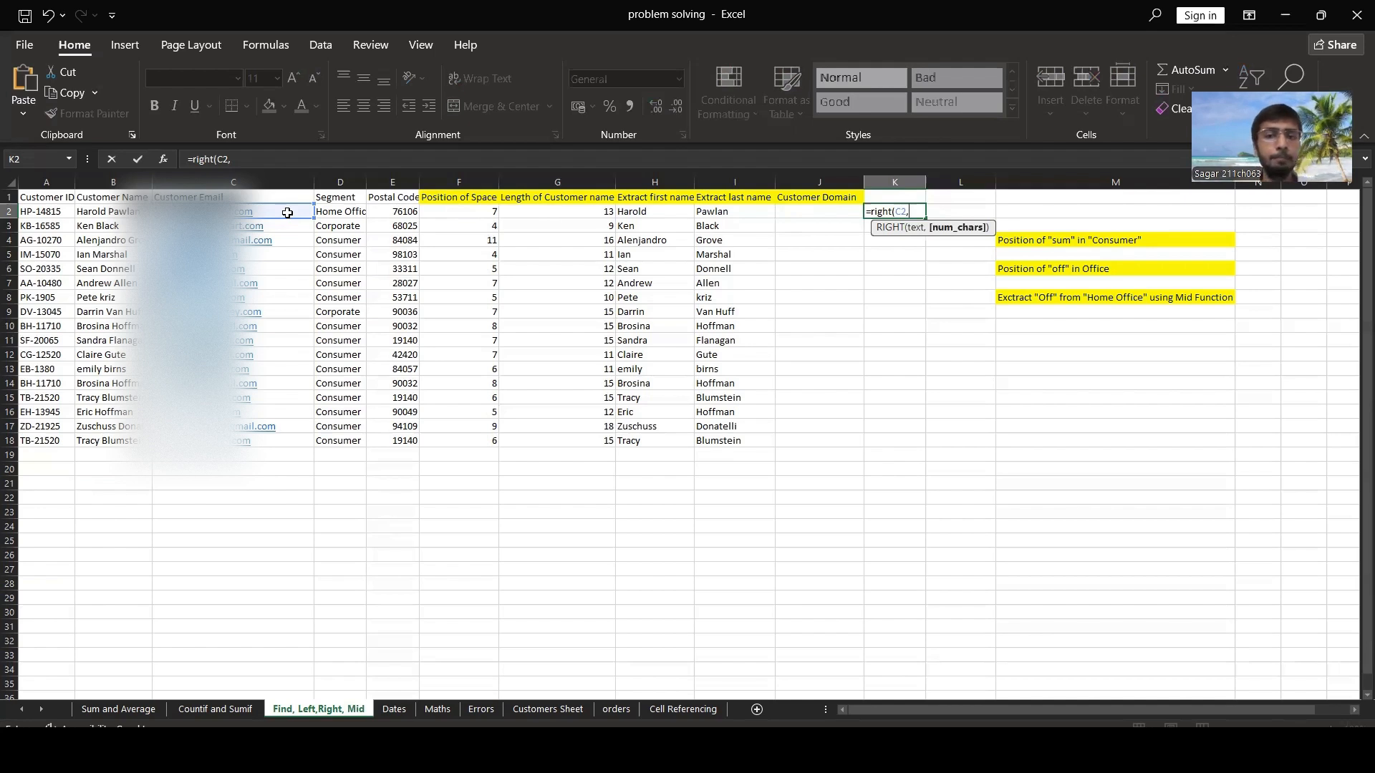
{"action": "type", "text": "le"}
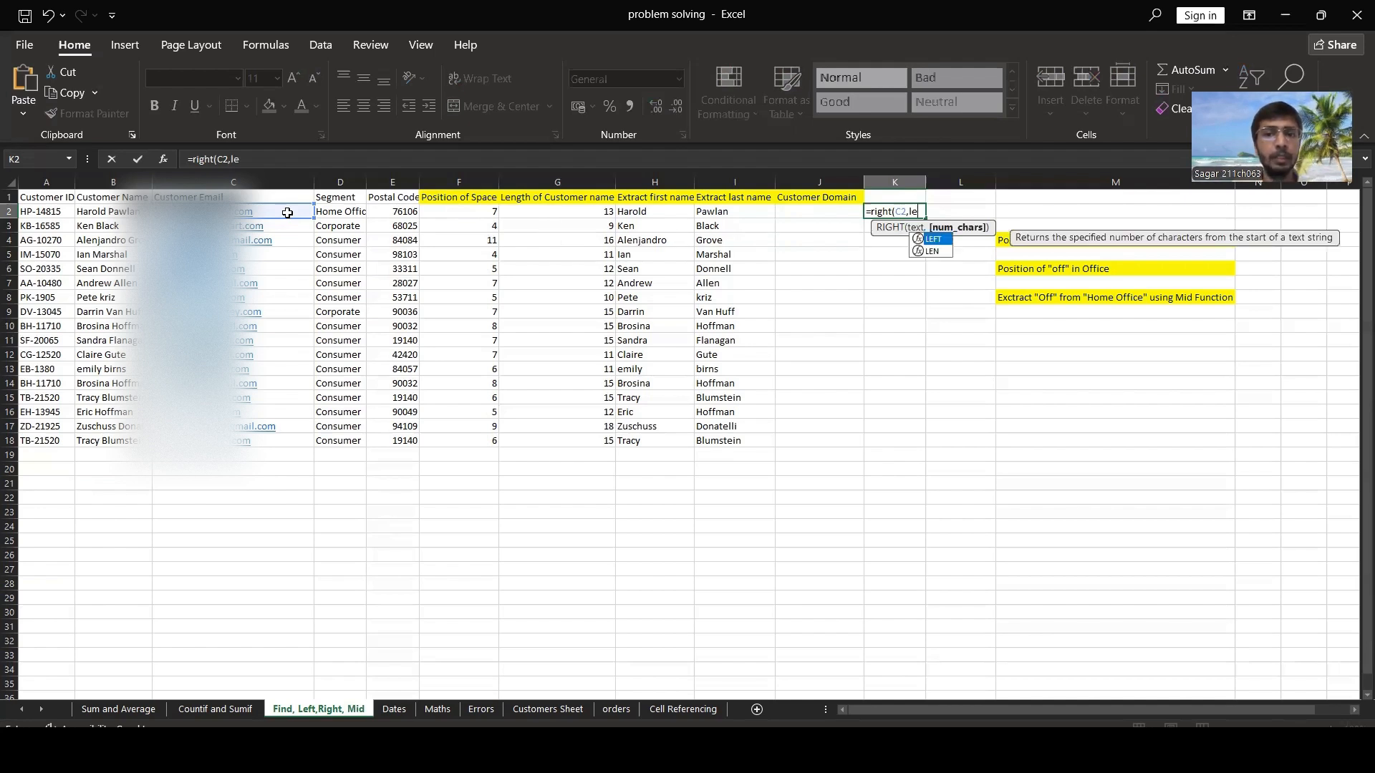
{"action": "type", "text": "n("}
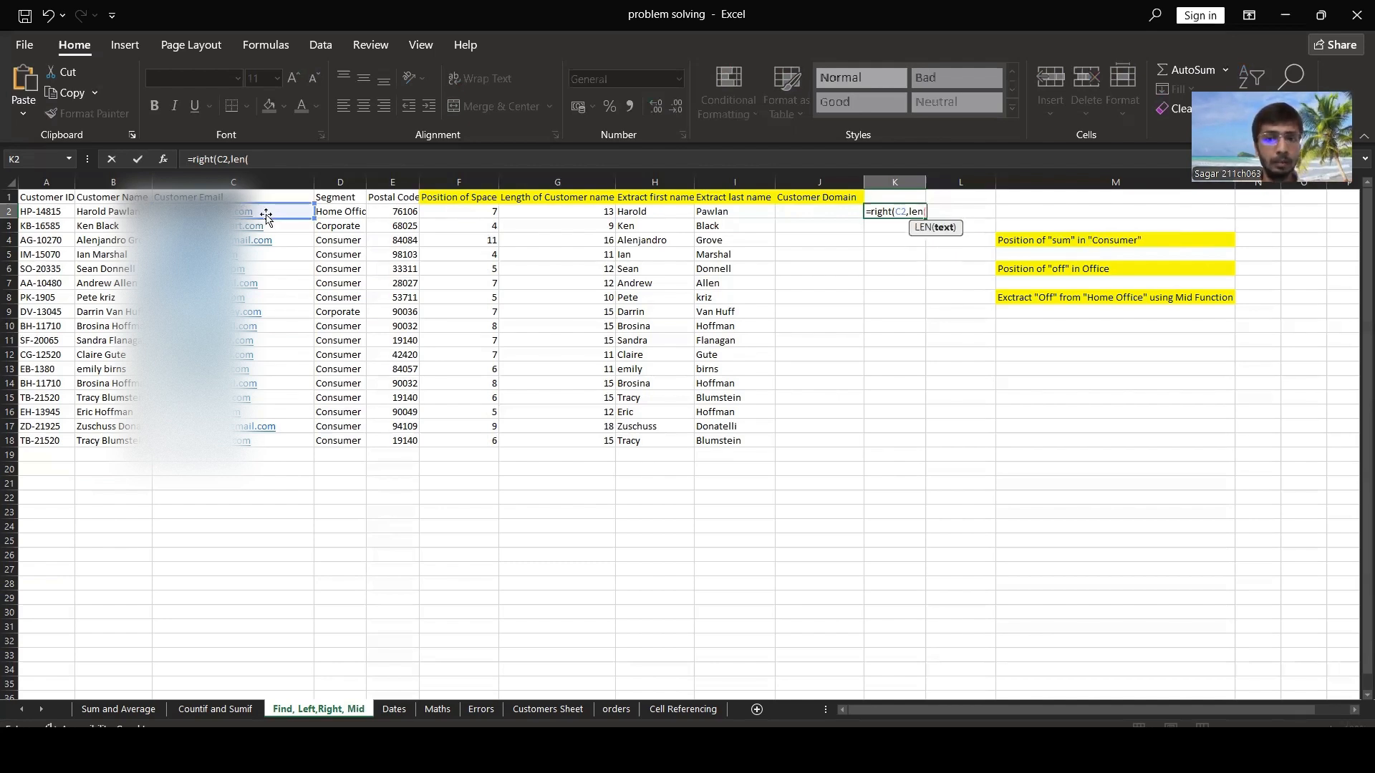
{"action": "type", "text": "C2)"}
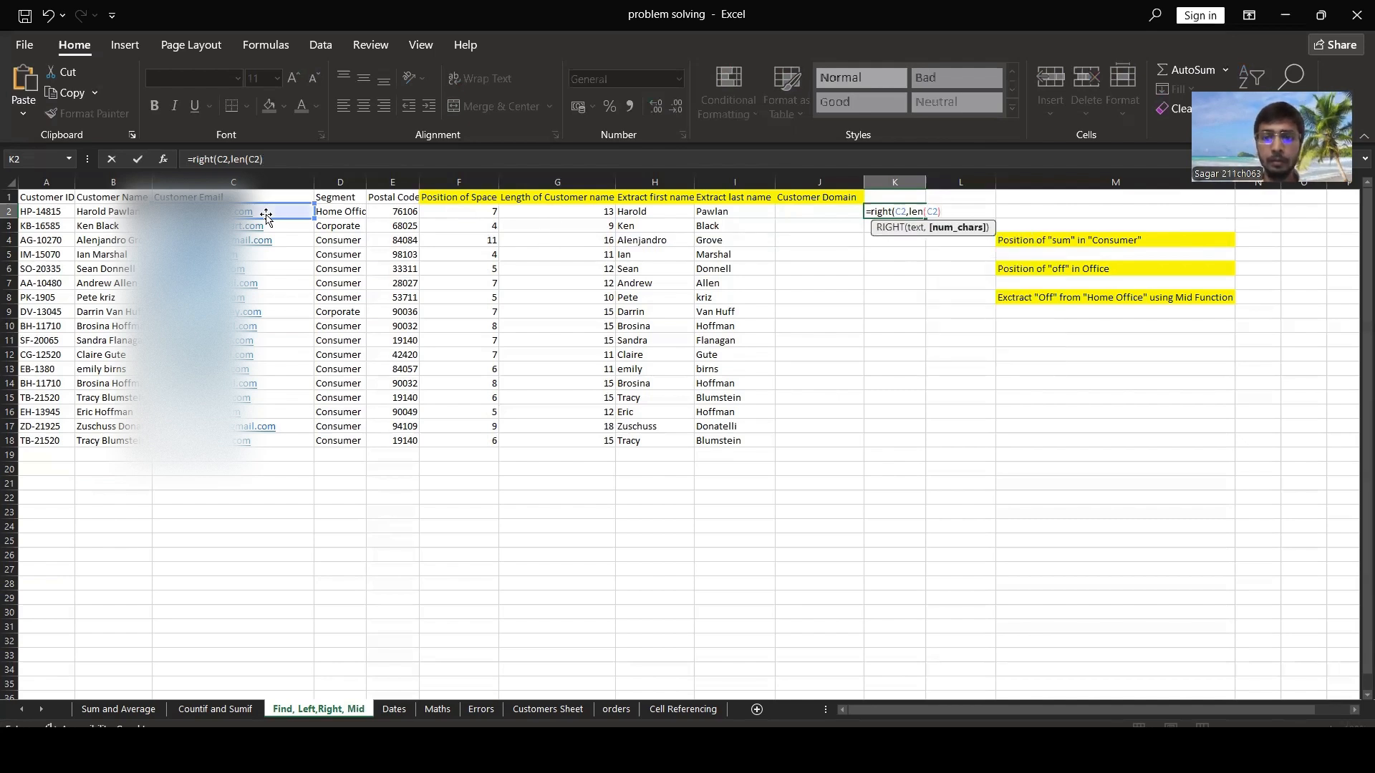
{"action": "type", "text": "-"}
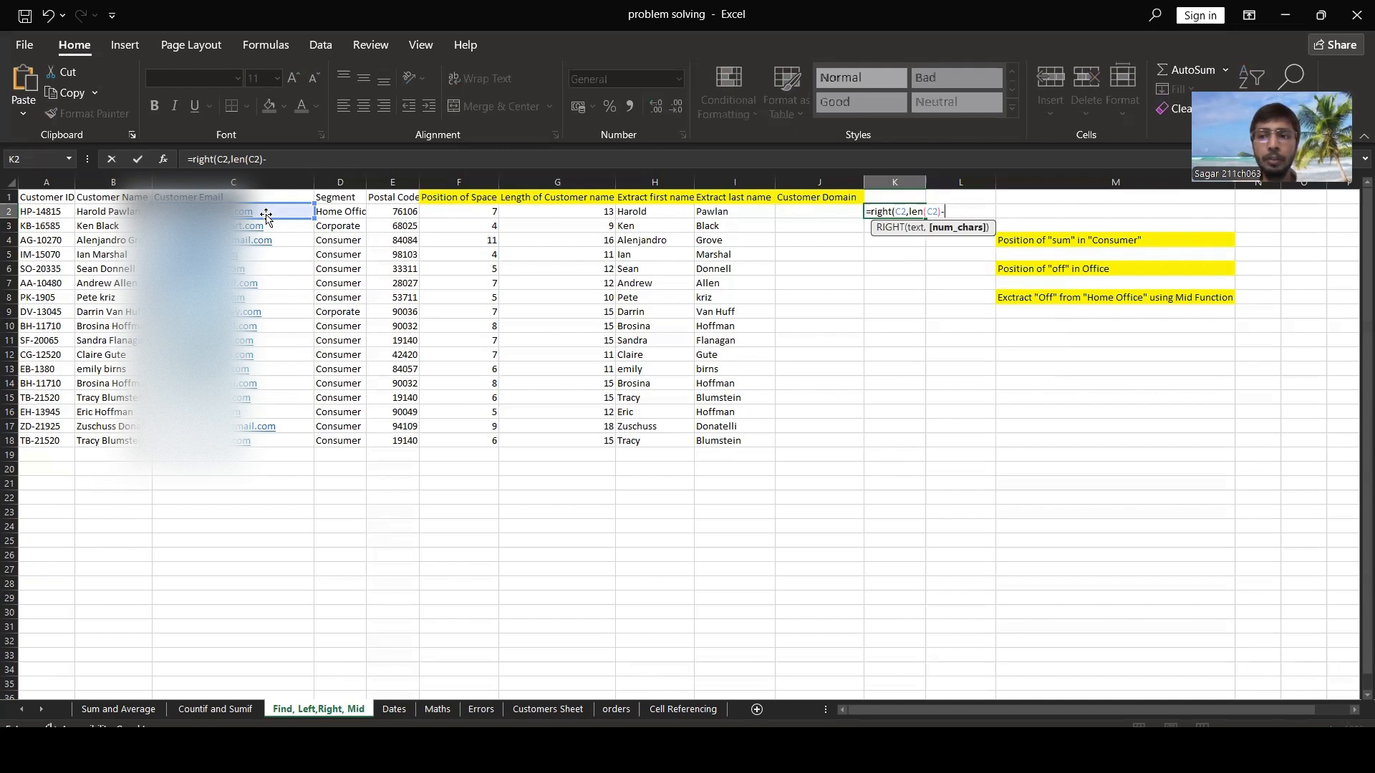
{"action": "type", "text": "f"}
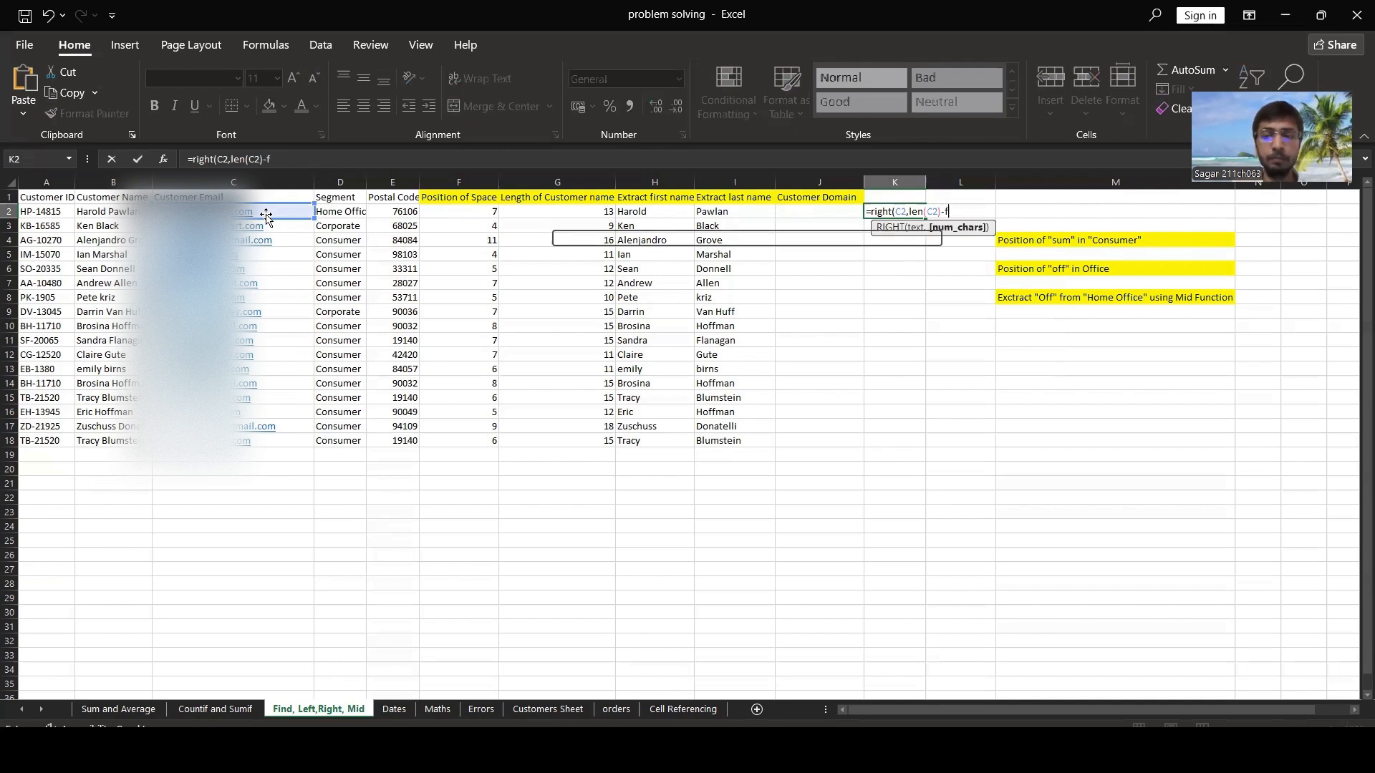
{"action": "type", "text": "ind(\"@\""}
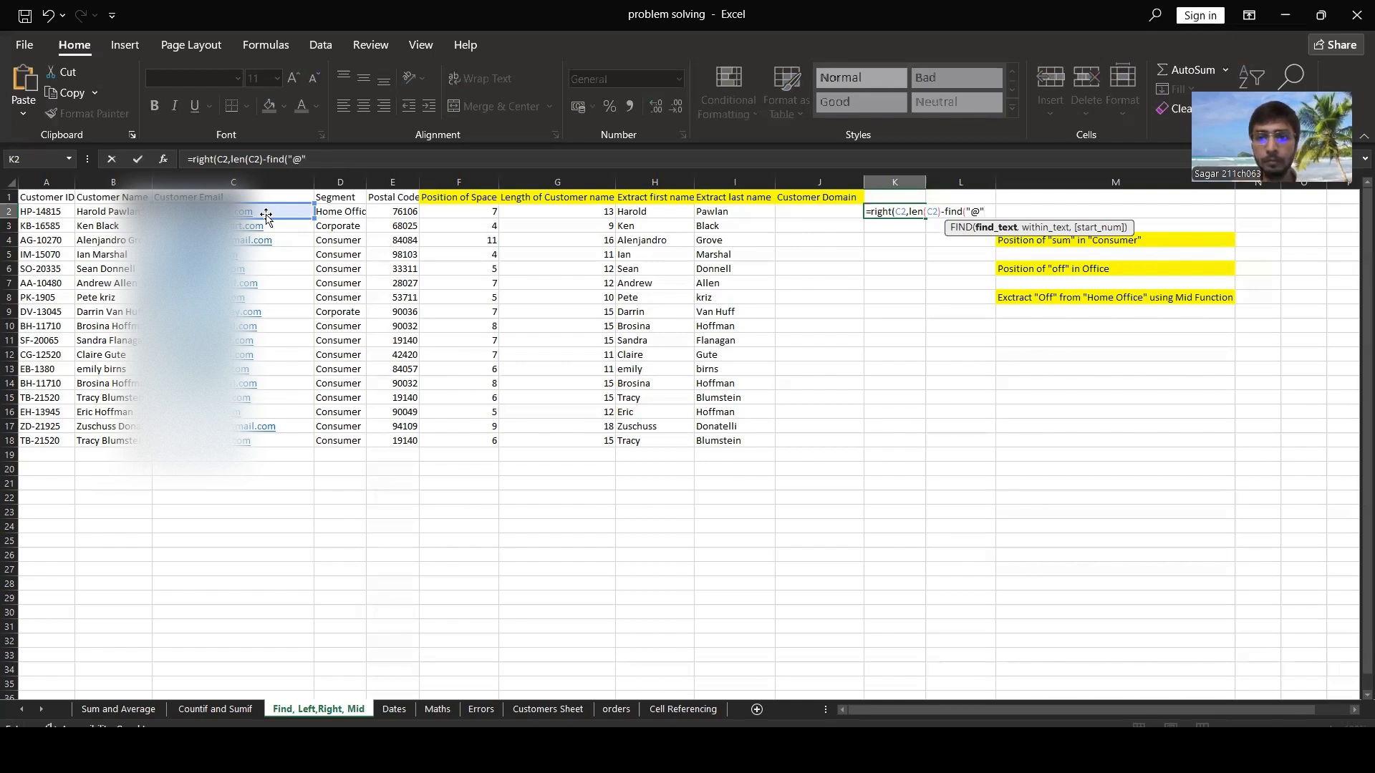
{"action": "type", "text": ","}
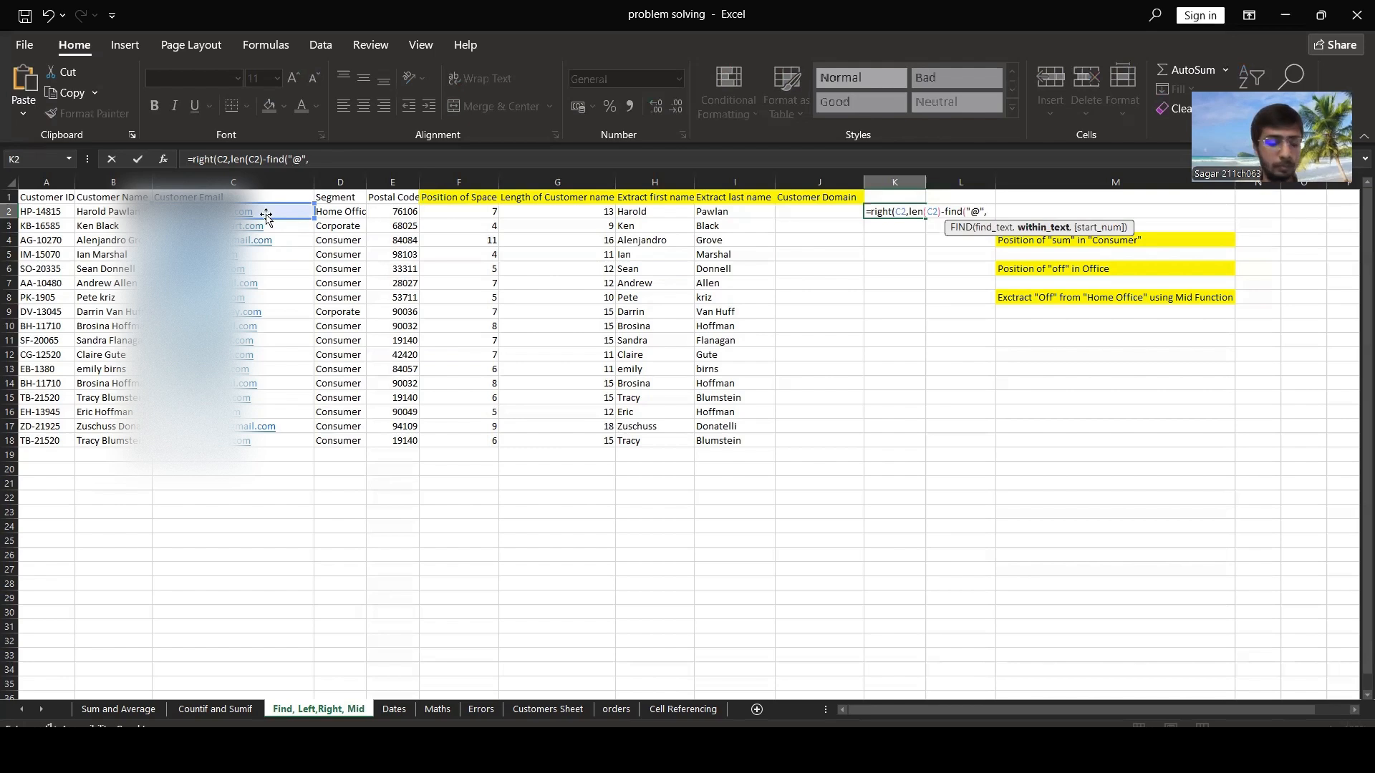
{"action": "type", "text": "C2)"}
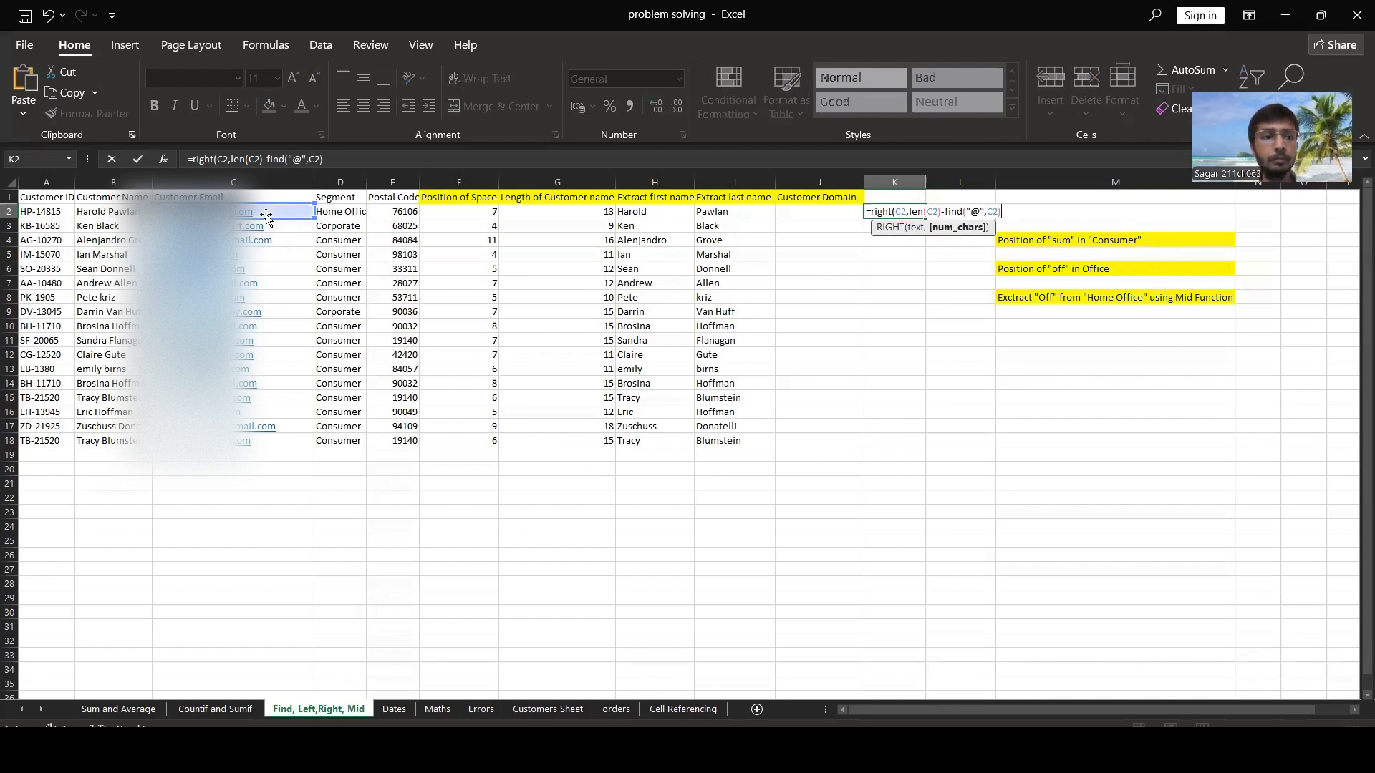
{"action": "type", "text": ")"}
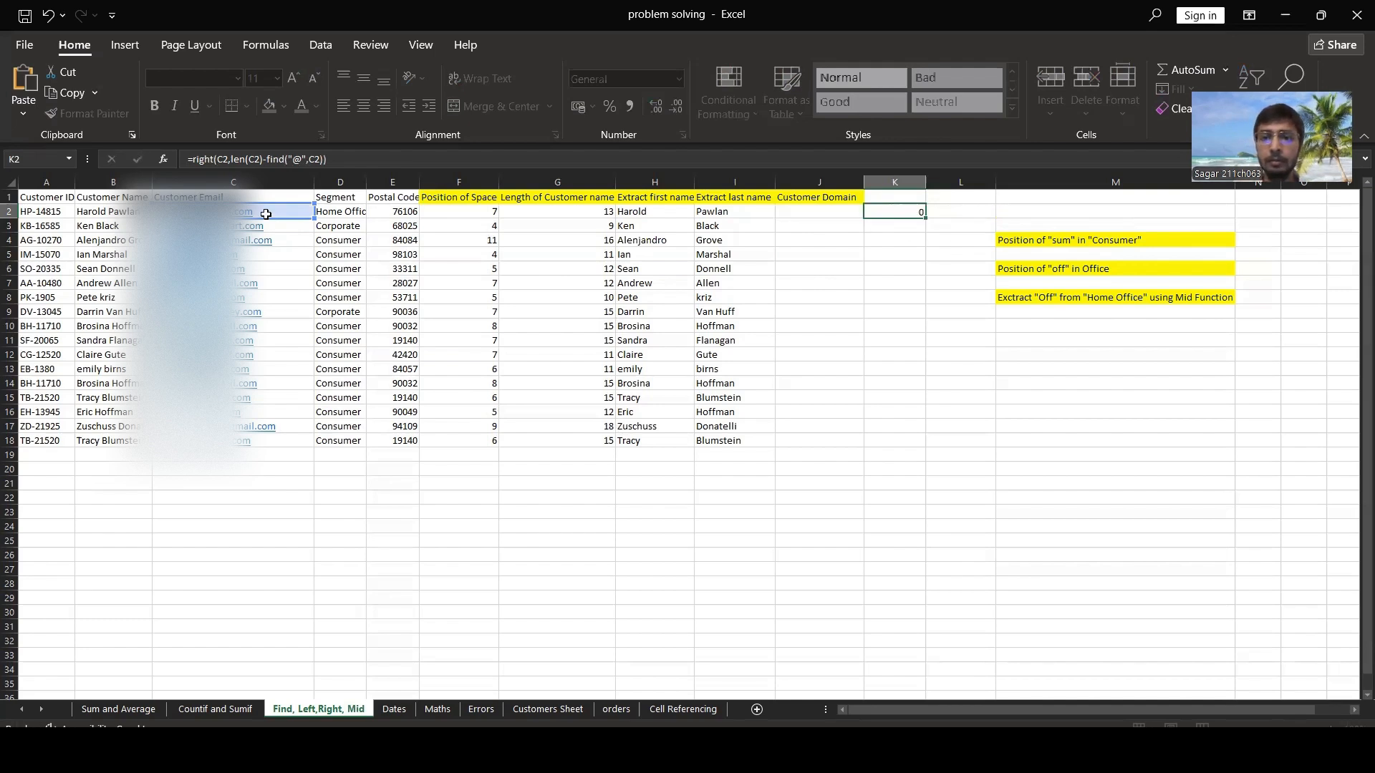
{"action": "key", "text": "Return"}
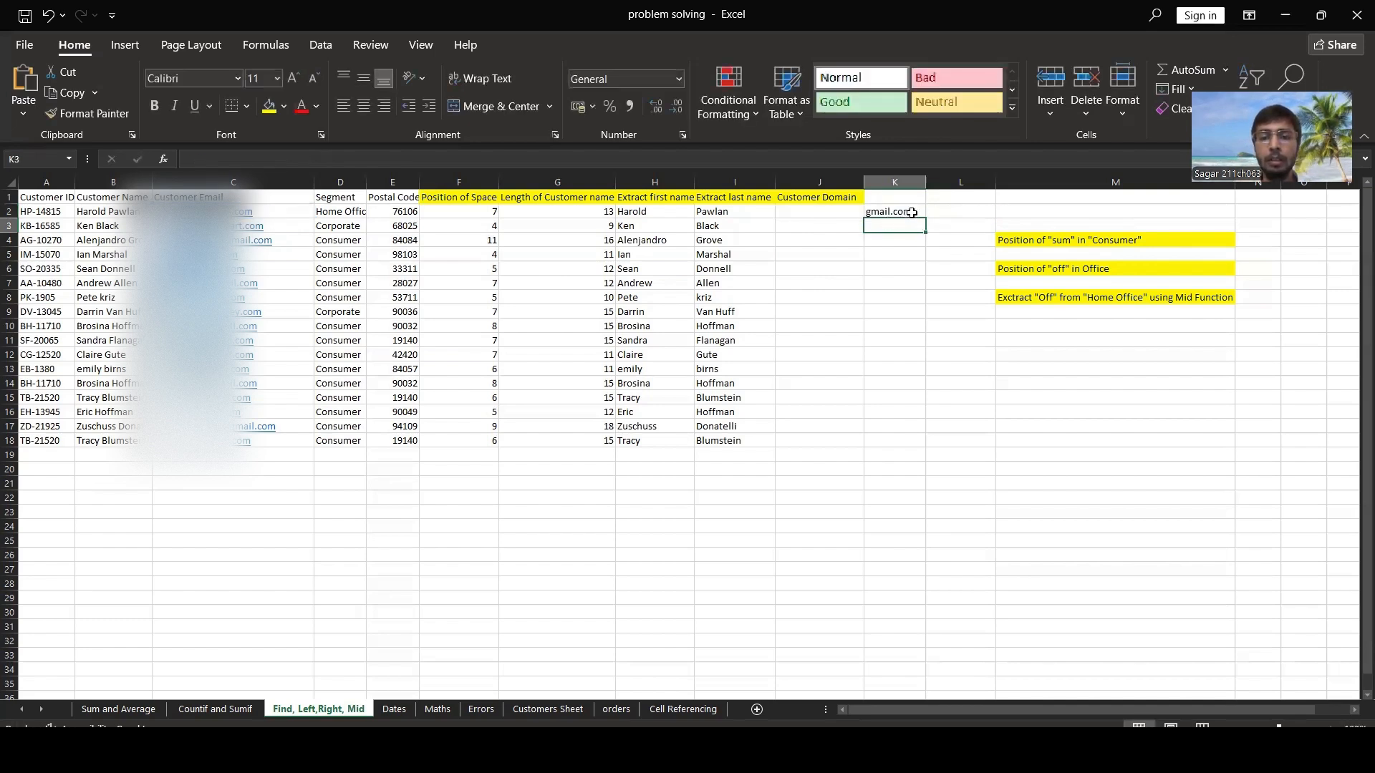
{"action": "left_click", "coordinate": [909, 213]}
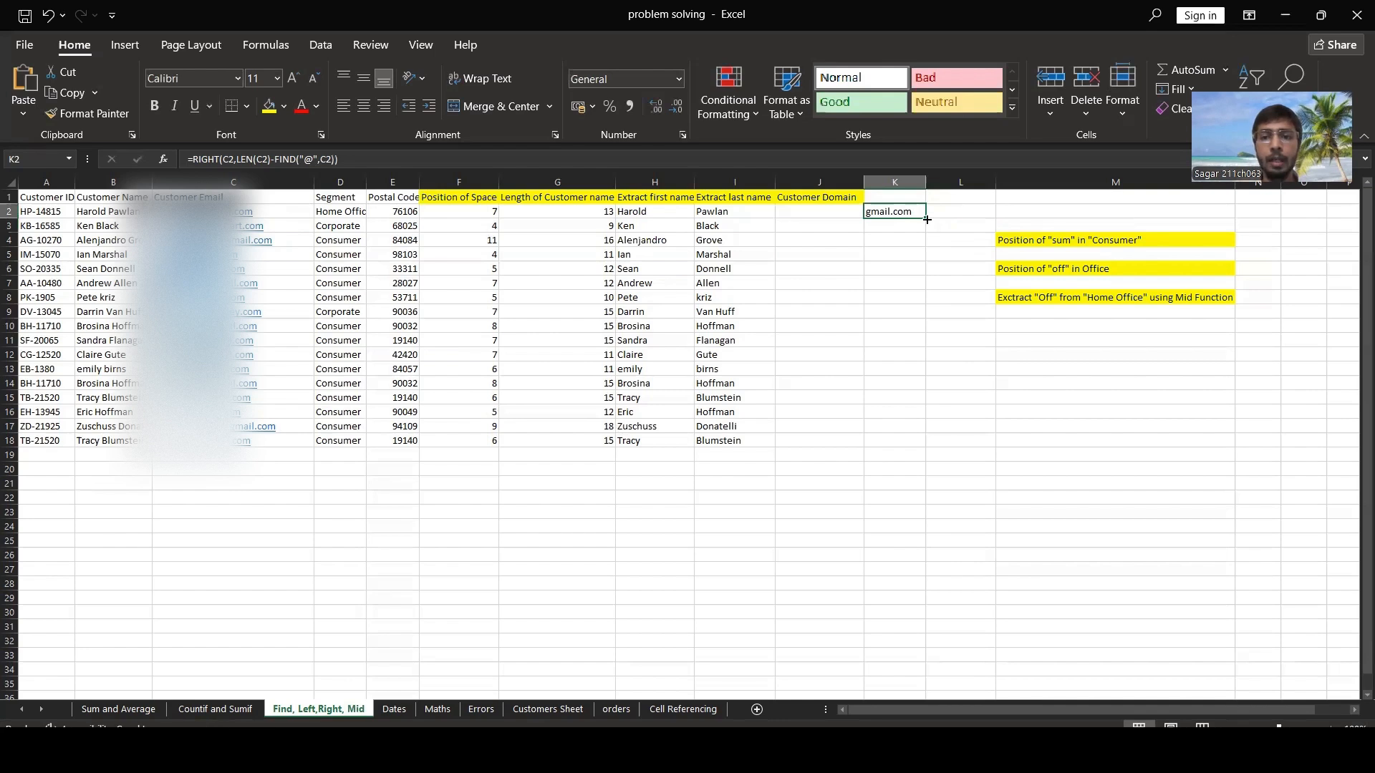
{"action": "double_click", "coordinate": [924, 217]}
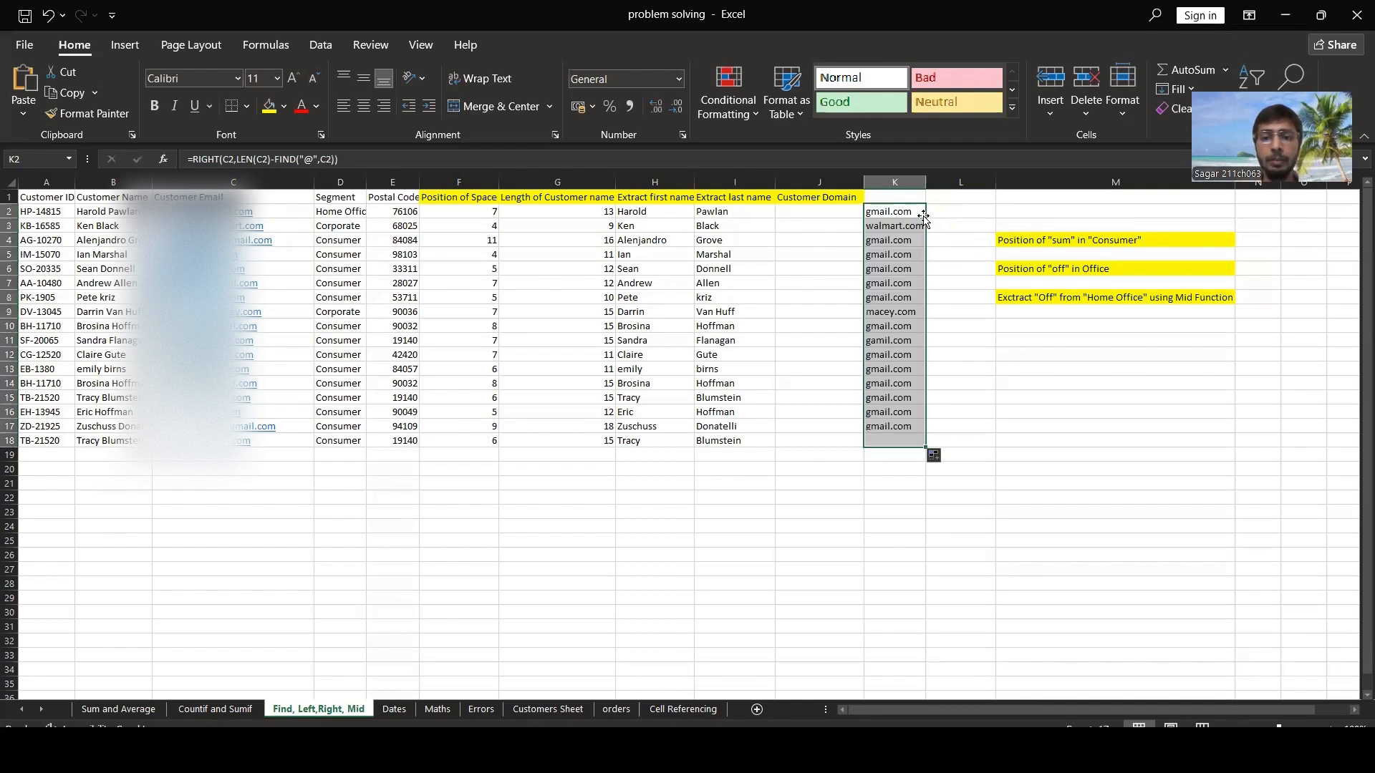
- Extract each customer's domain name without the extension using =LEFT(K2,FIND(".",K2)-1) in J2 and fill the formula down to J18
{"action": "left_click", "coordinate": [834, 215]}
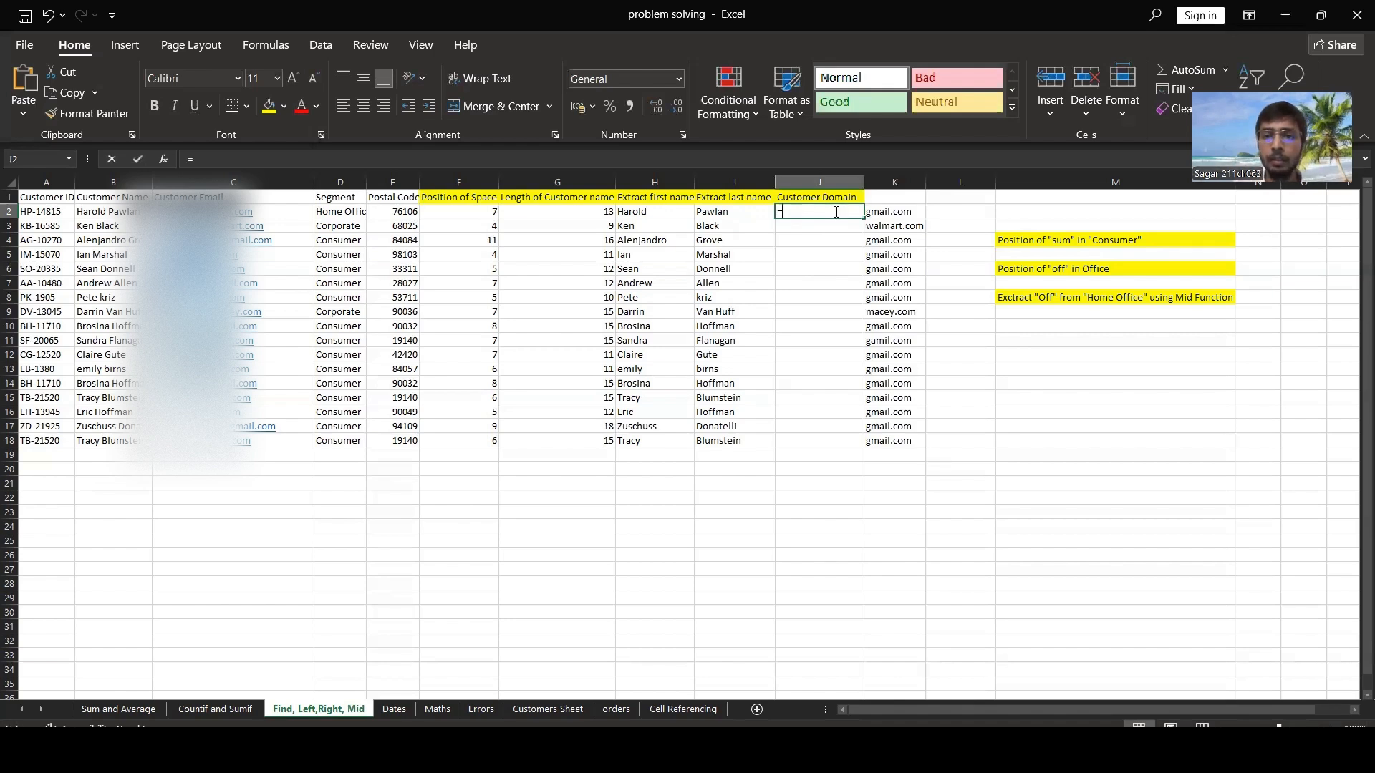
{"action": "type", "text": "=left("}
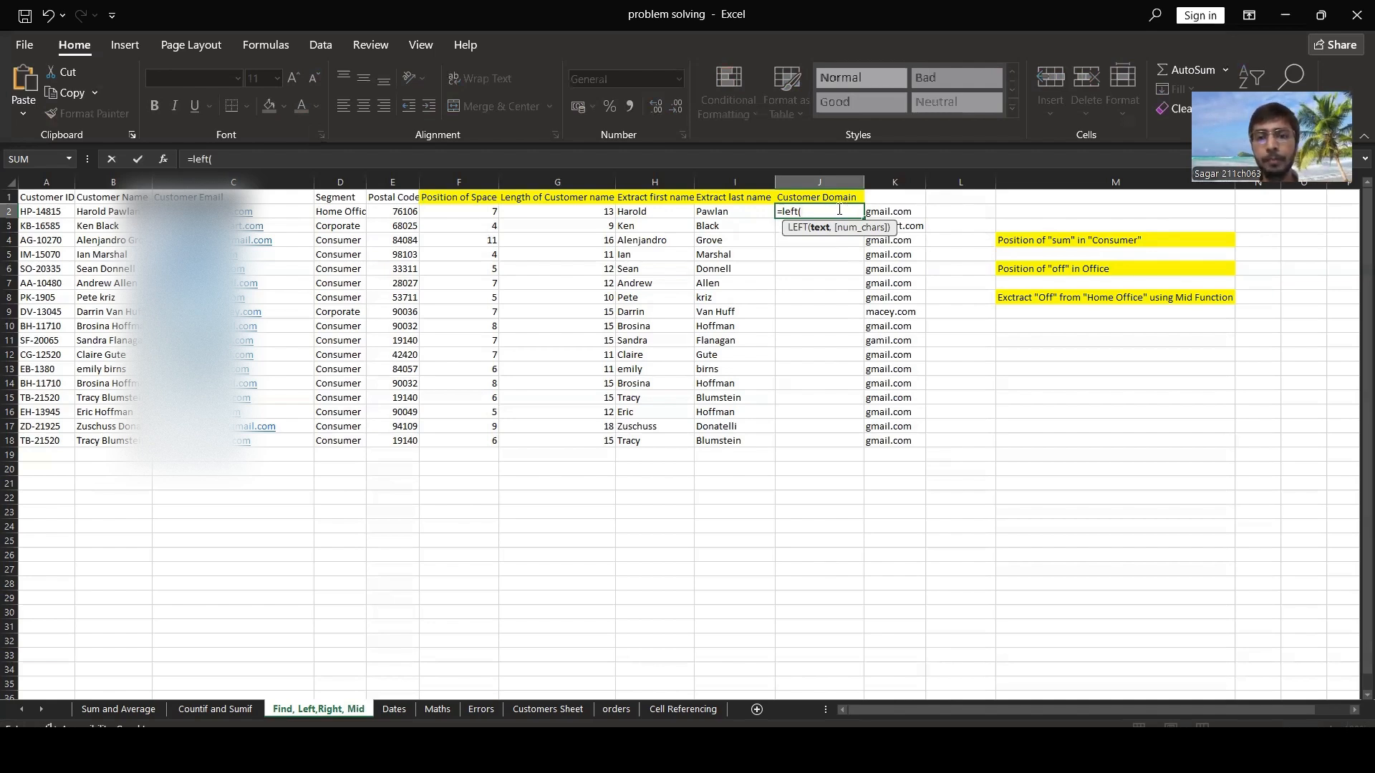
{"action": "left_click", "coordinate": [881, 212]}
{"action": "type", "text": ","}
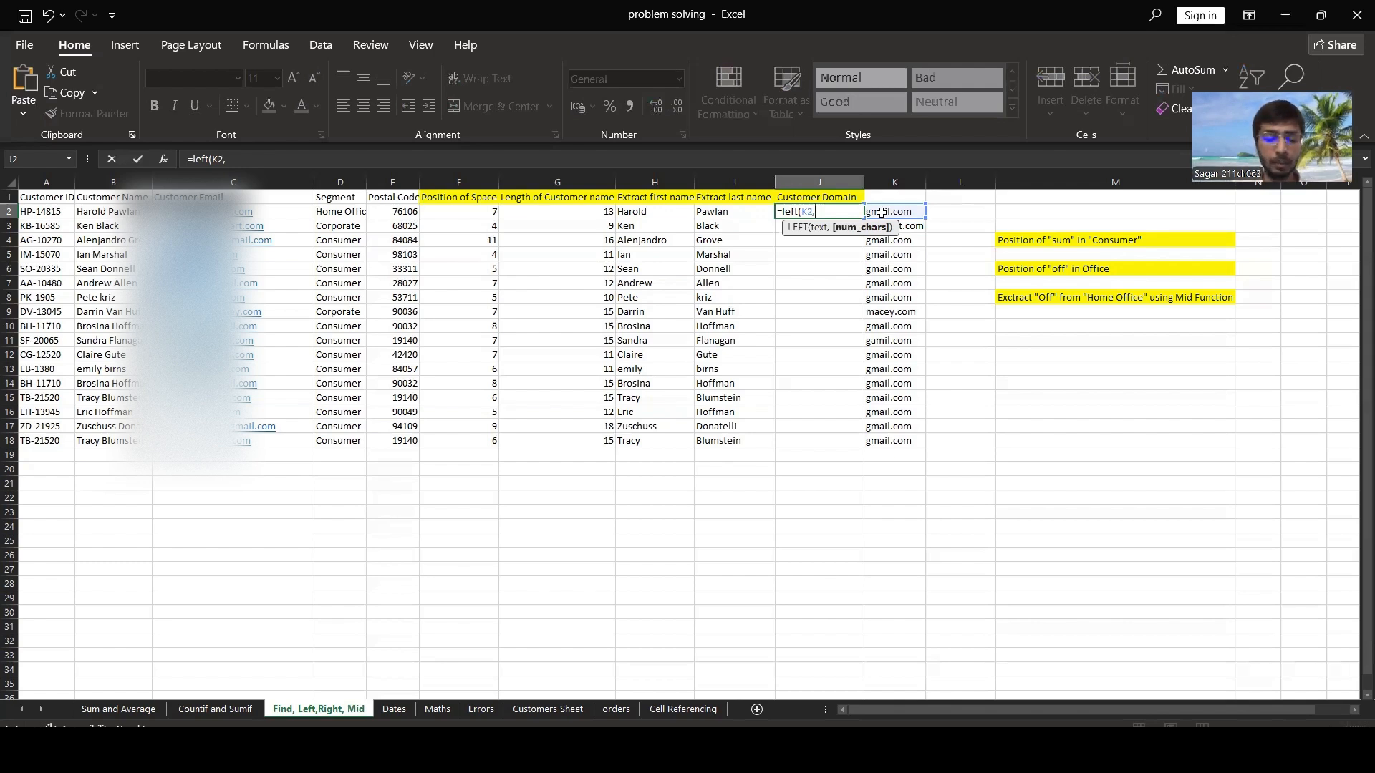
{"action": "type", "text": "find"}
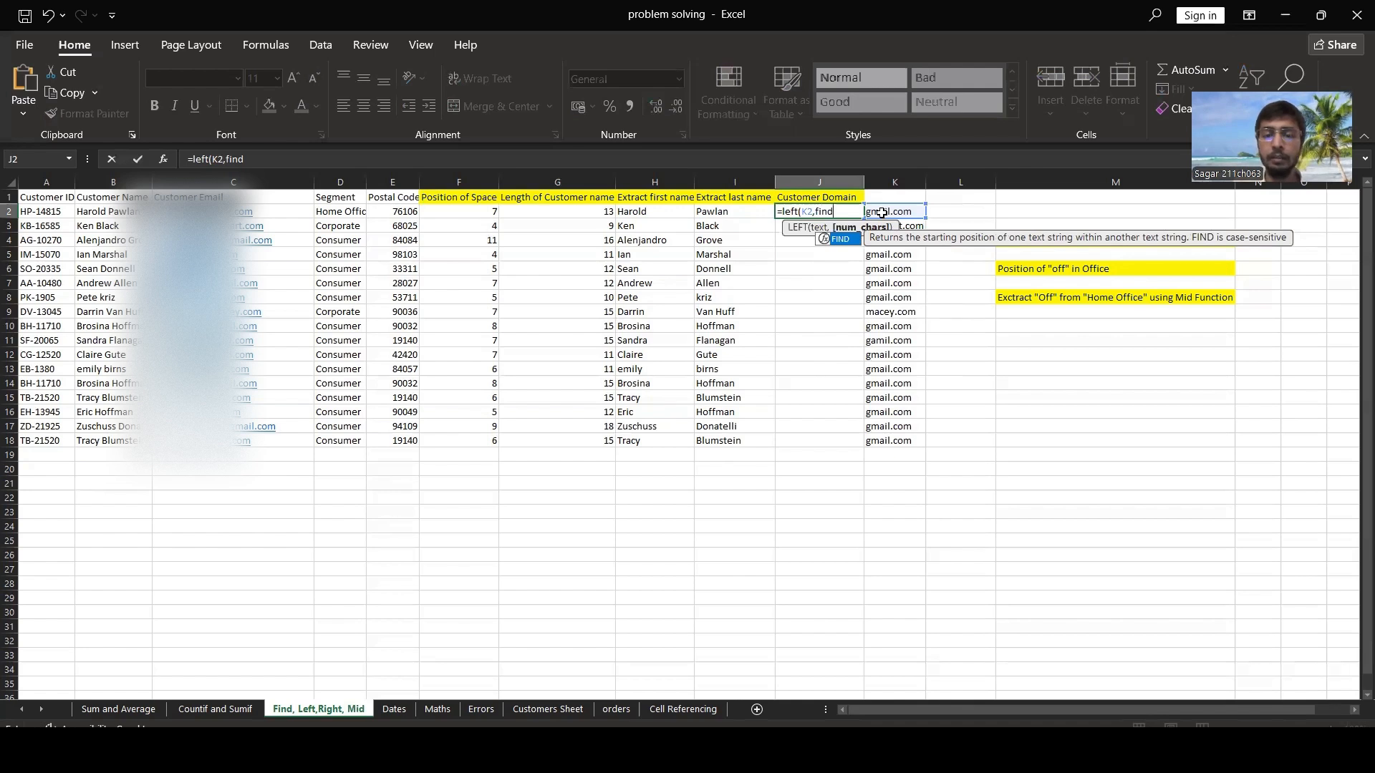
{"action": "type", "text": "(\""}
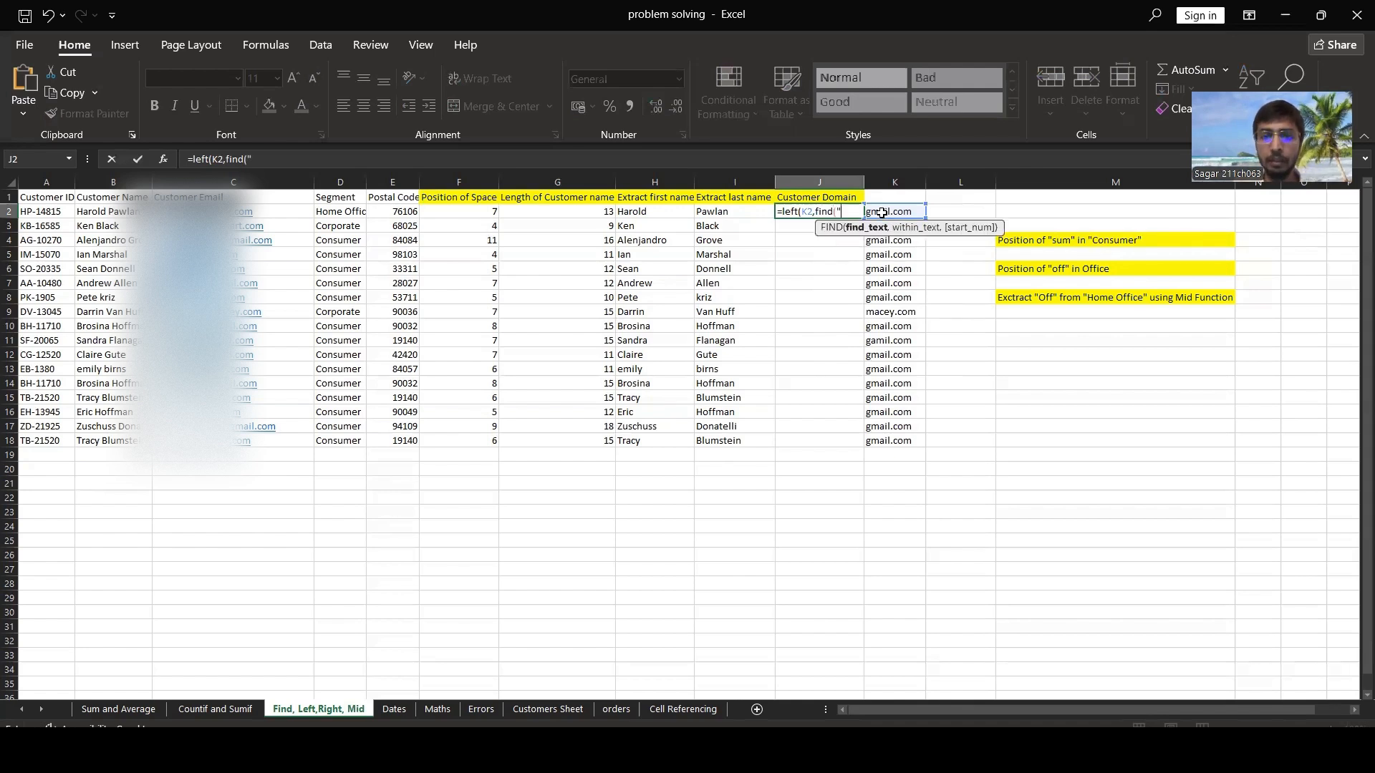
{"action": "type", "text": ".\","}
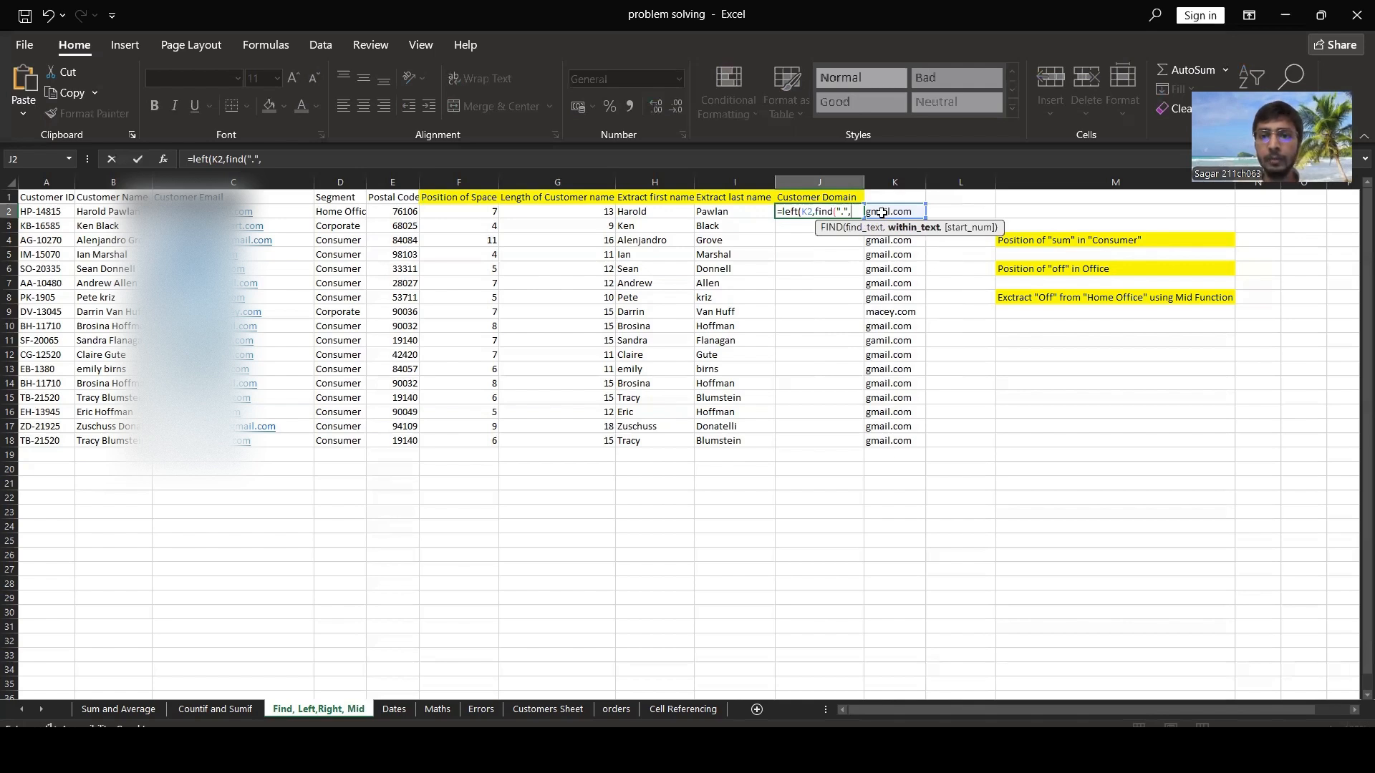
{"action": "left_click", "coordinate": [881, 212]}
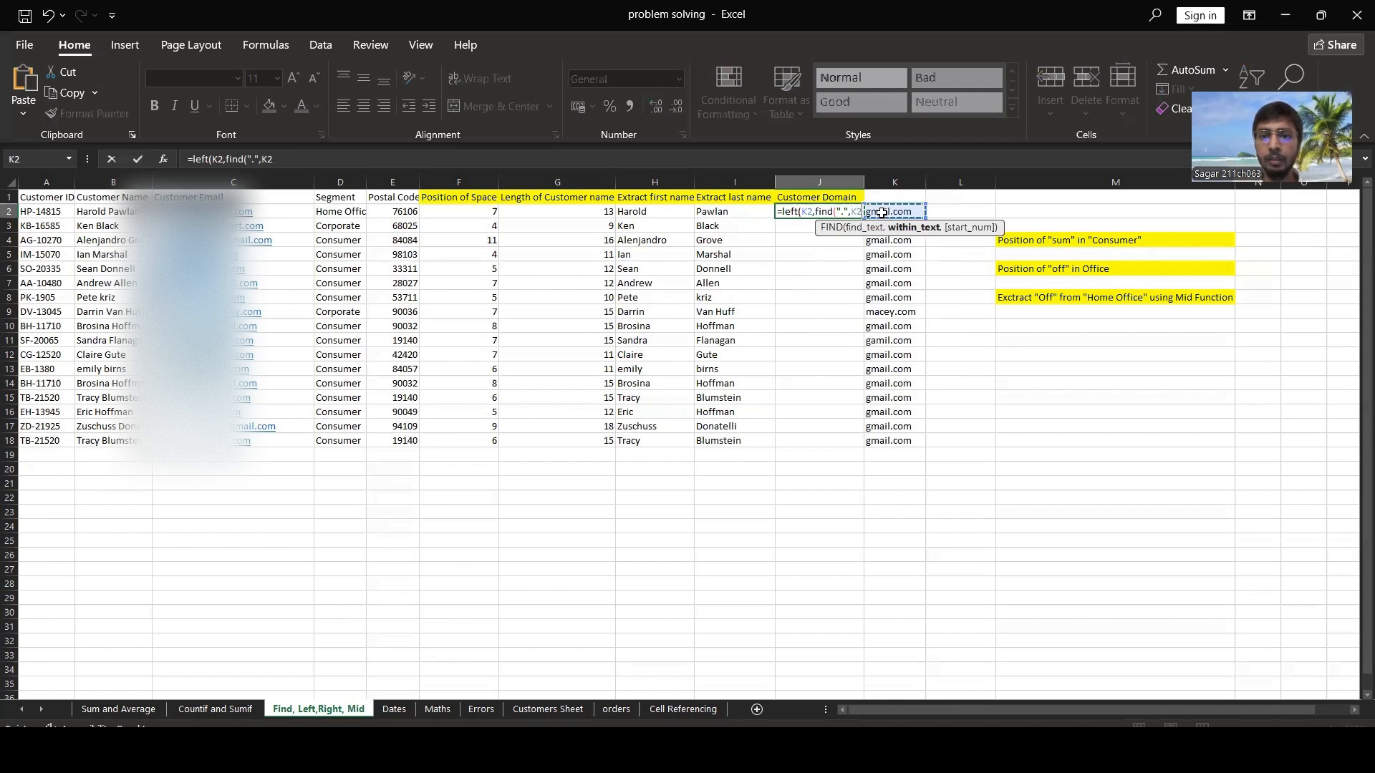
{"action": "type", "text": ")-1"}
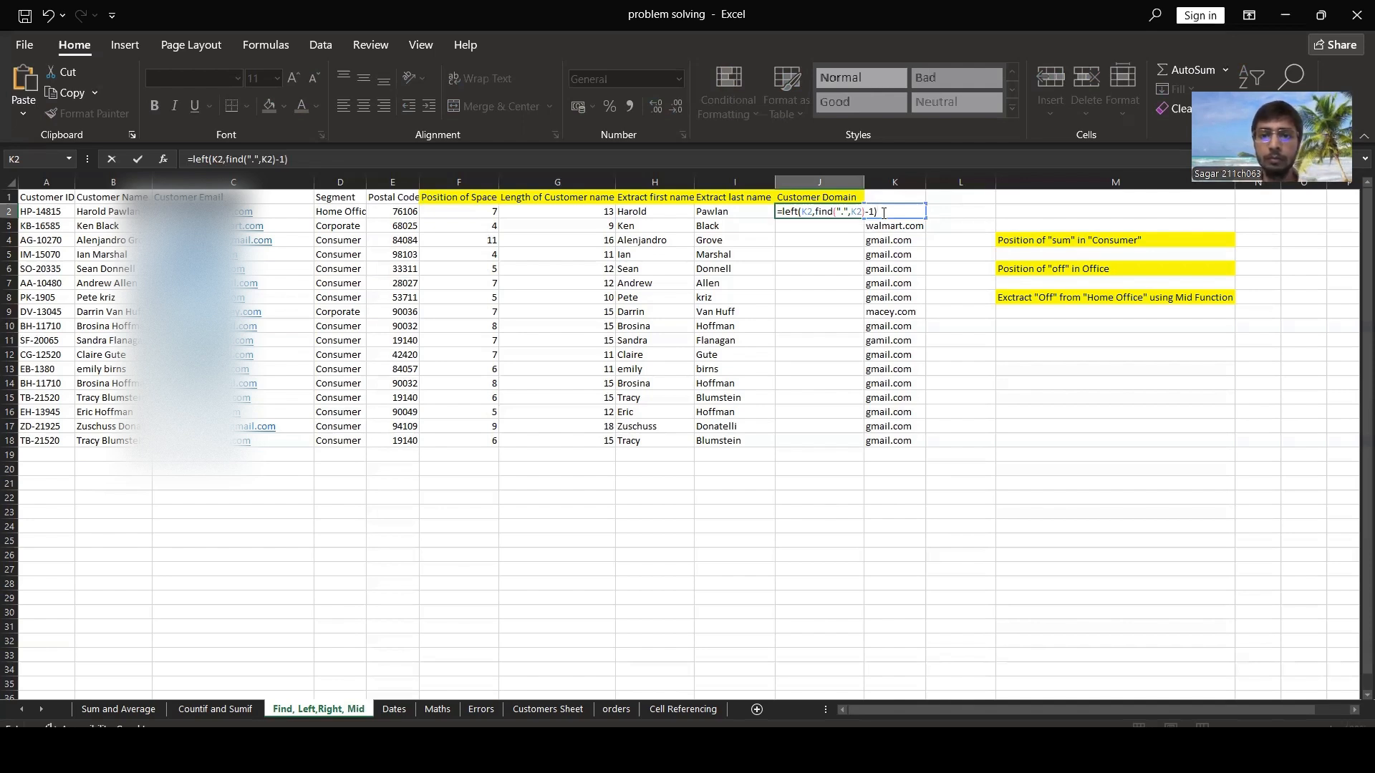
{"action": "key", "text": "Return"}
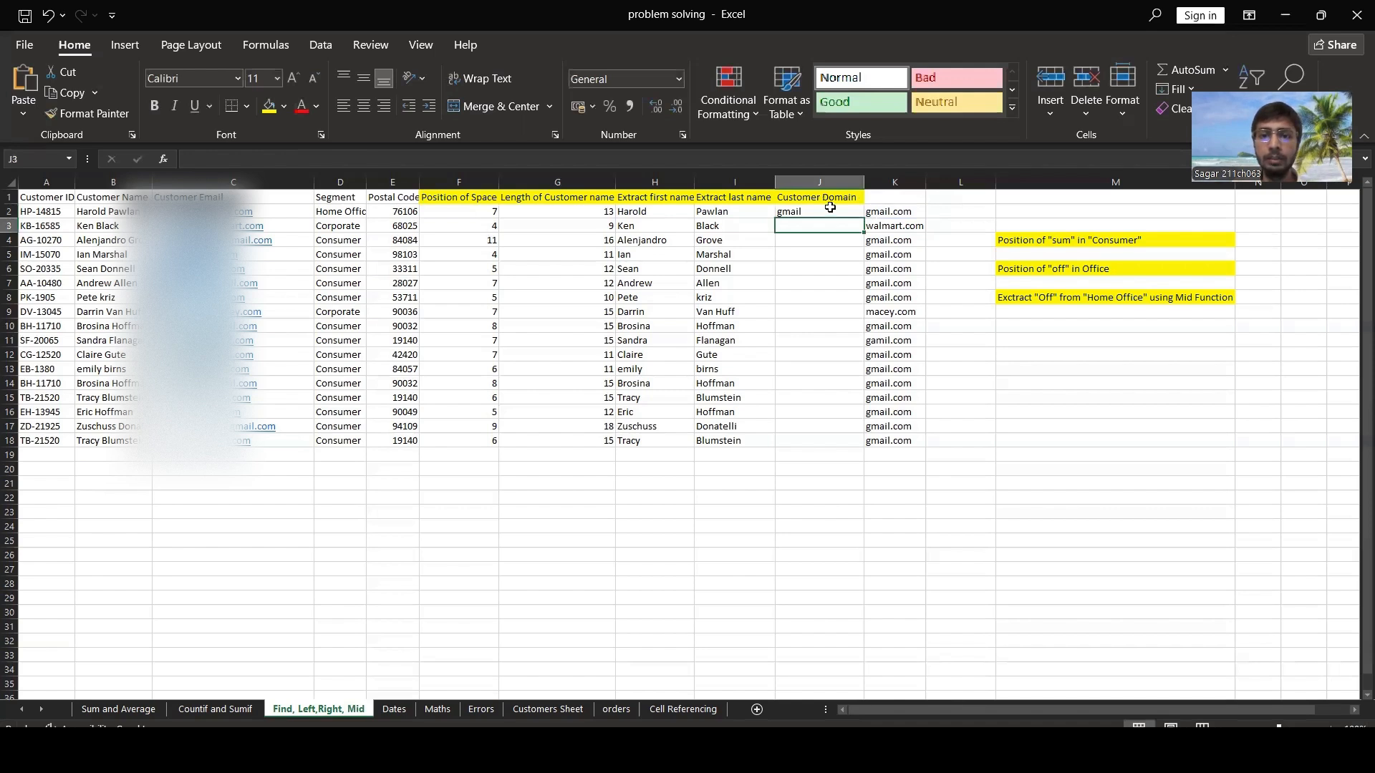
{"action": "left_click", "coordinate": [848, 280]}
{"action": "left_click", "coordinate": [829, 212]}
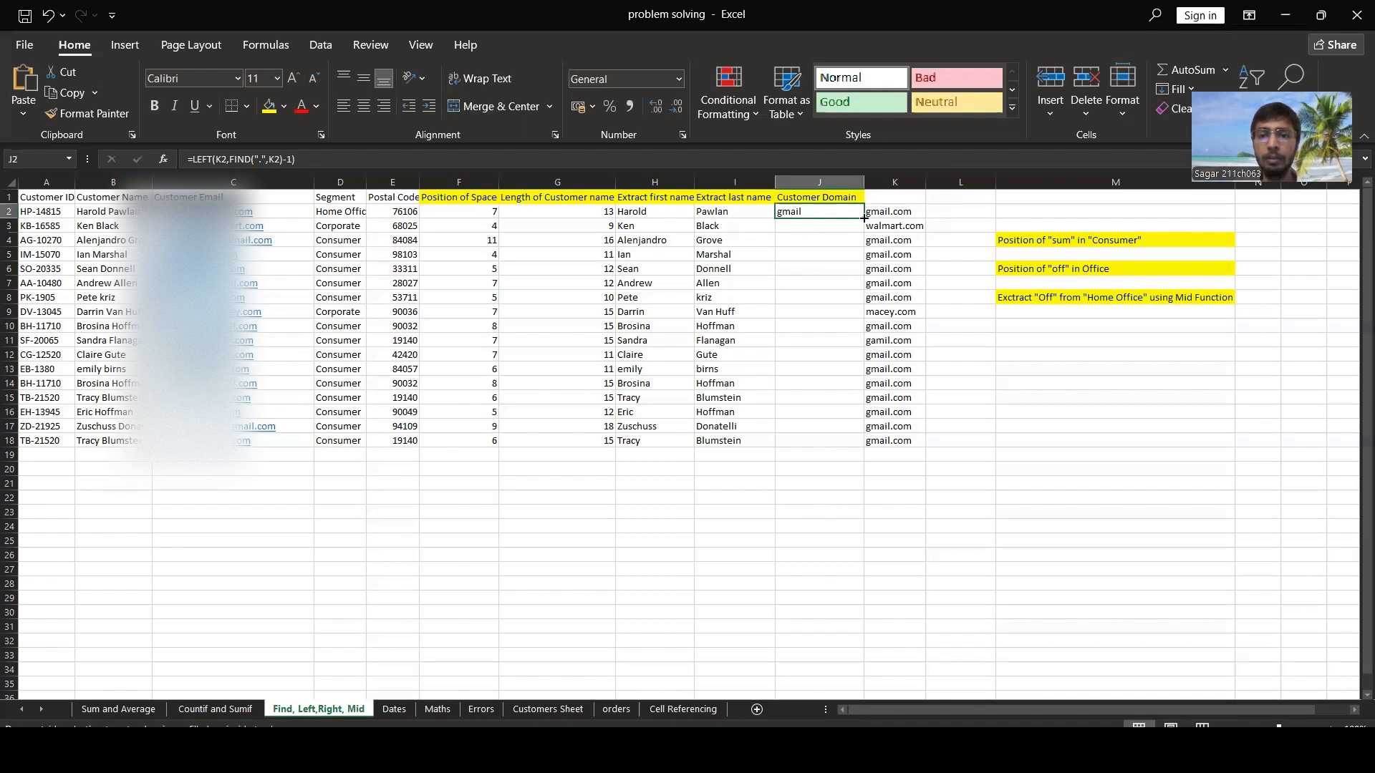
{"action": "double_click", "coordinate": [864, 216]}
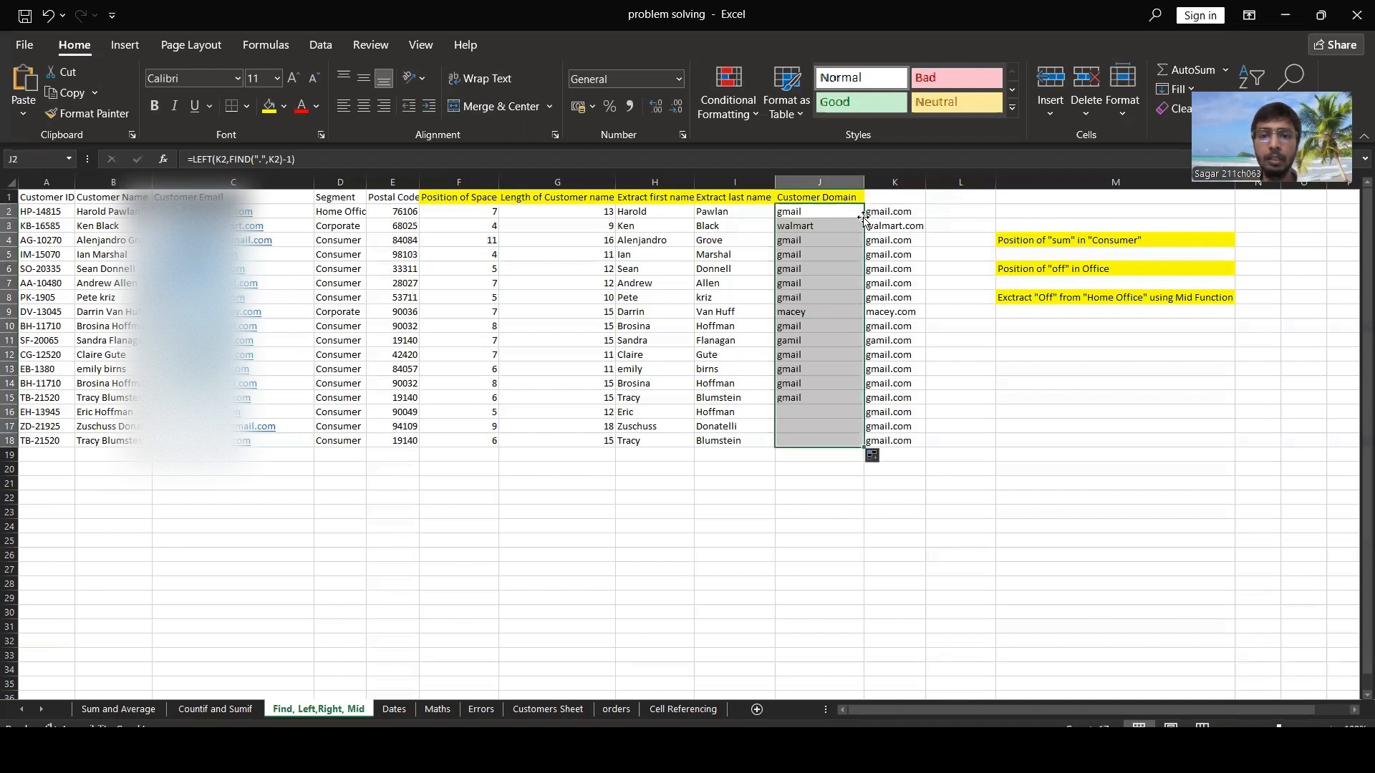
- Review the formulas for space position, name length, first name and last name in F2 through I2
{"action": "left_click", "coordinate": [1055, 254]}
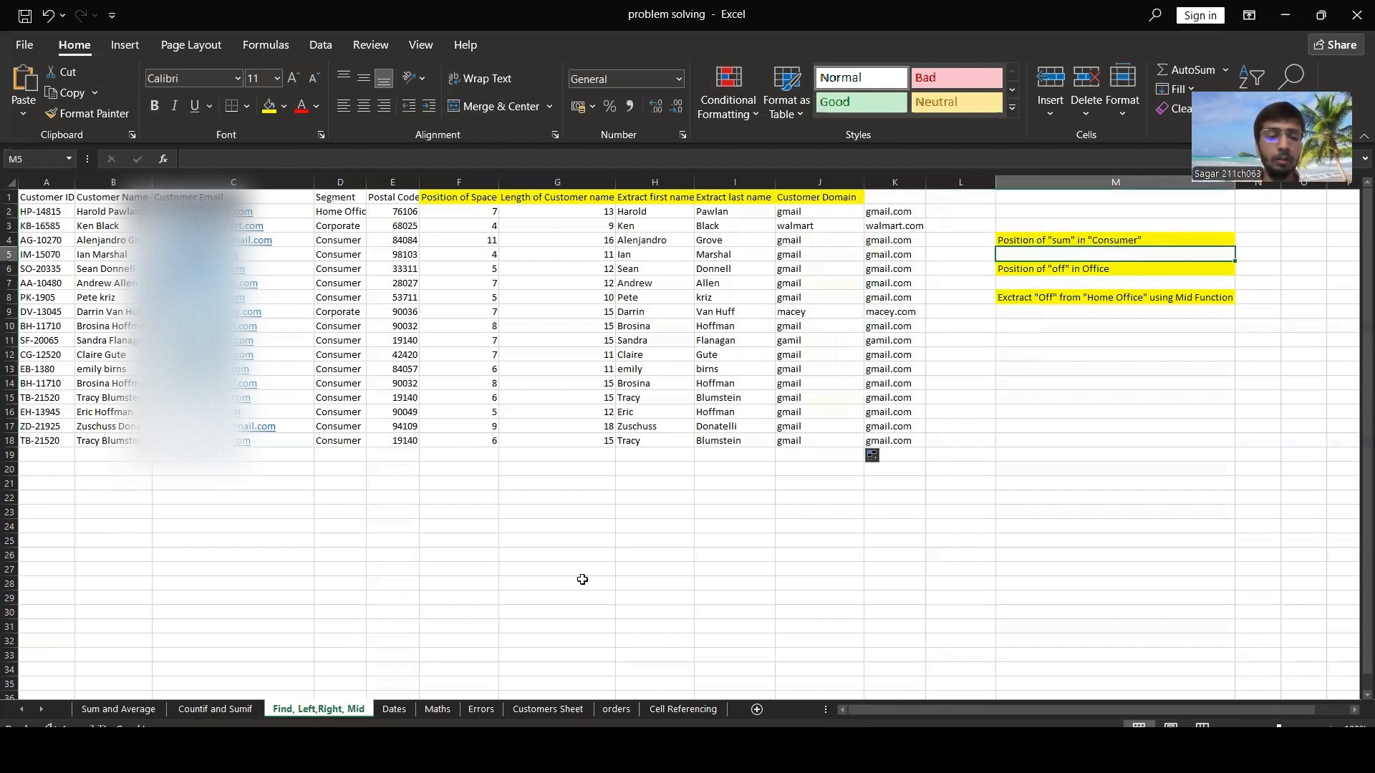
{"action": "left_click", "coordinate": [476, 211]}
{"action": "left_click", "coordinate": [547, 210]}
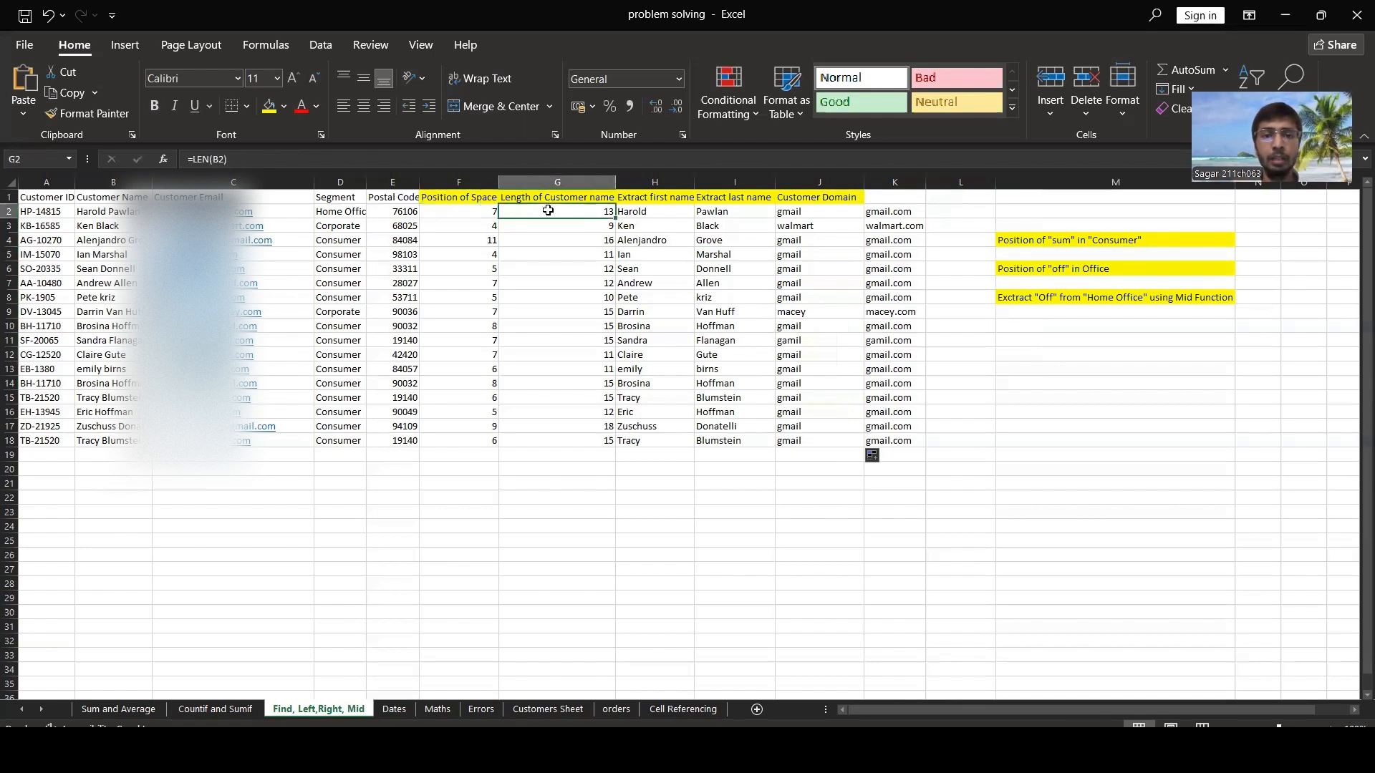
{"action": "left_click", "coordinate": [649, 211]}
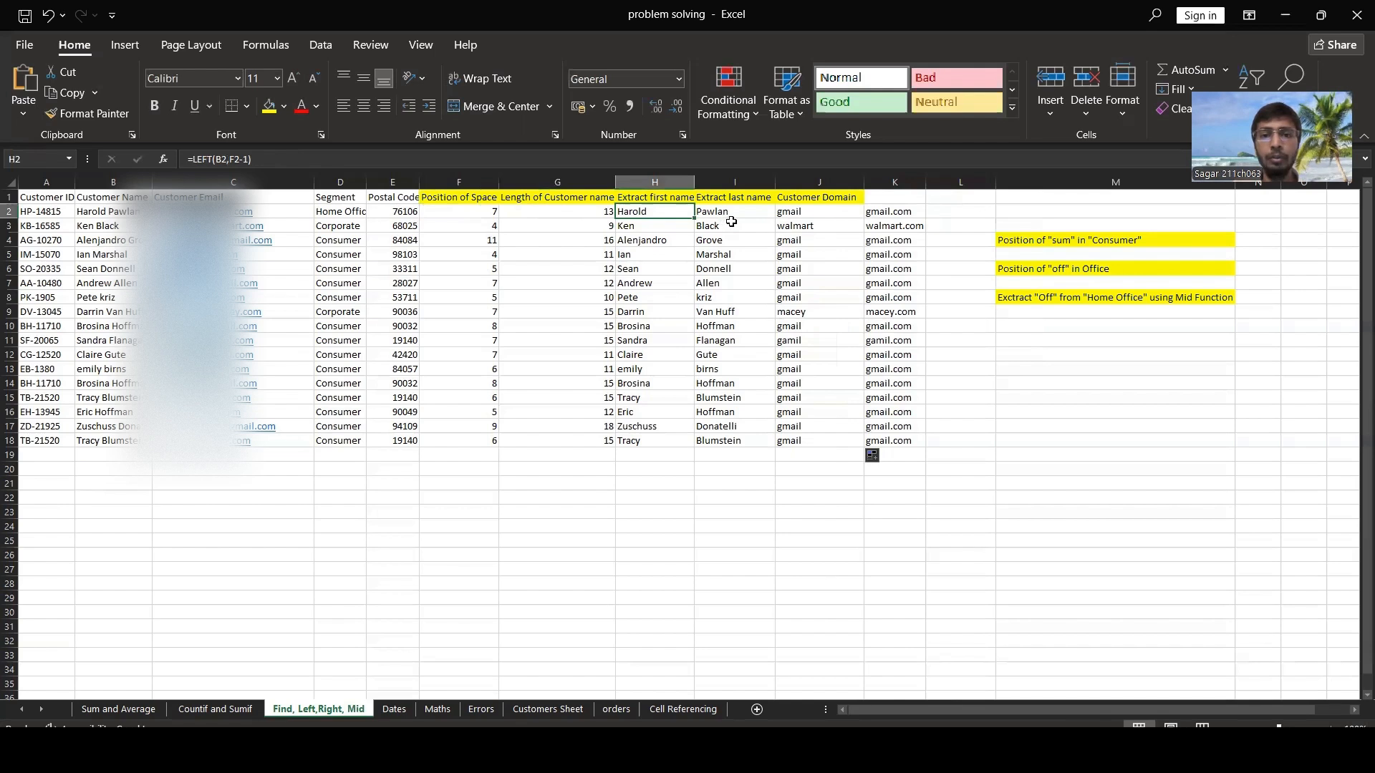
{"action": "left_click", "coordinate": [751, 215]}
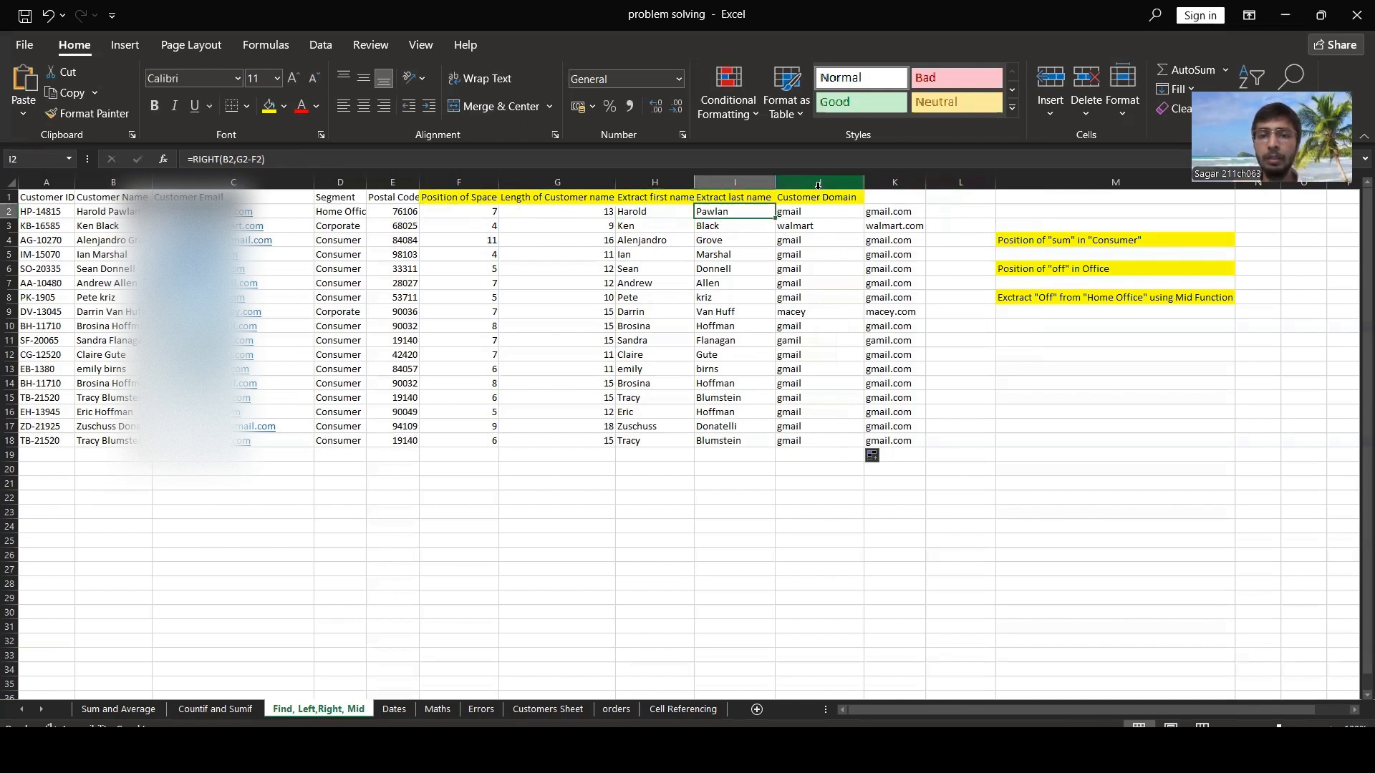
- Find the position of "sum" in the Consumer segment with =FIND("sum",D4) in M5
{"action": "double_click", "coordinate": [1069, 255]}
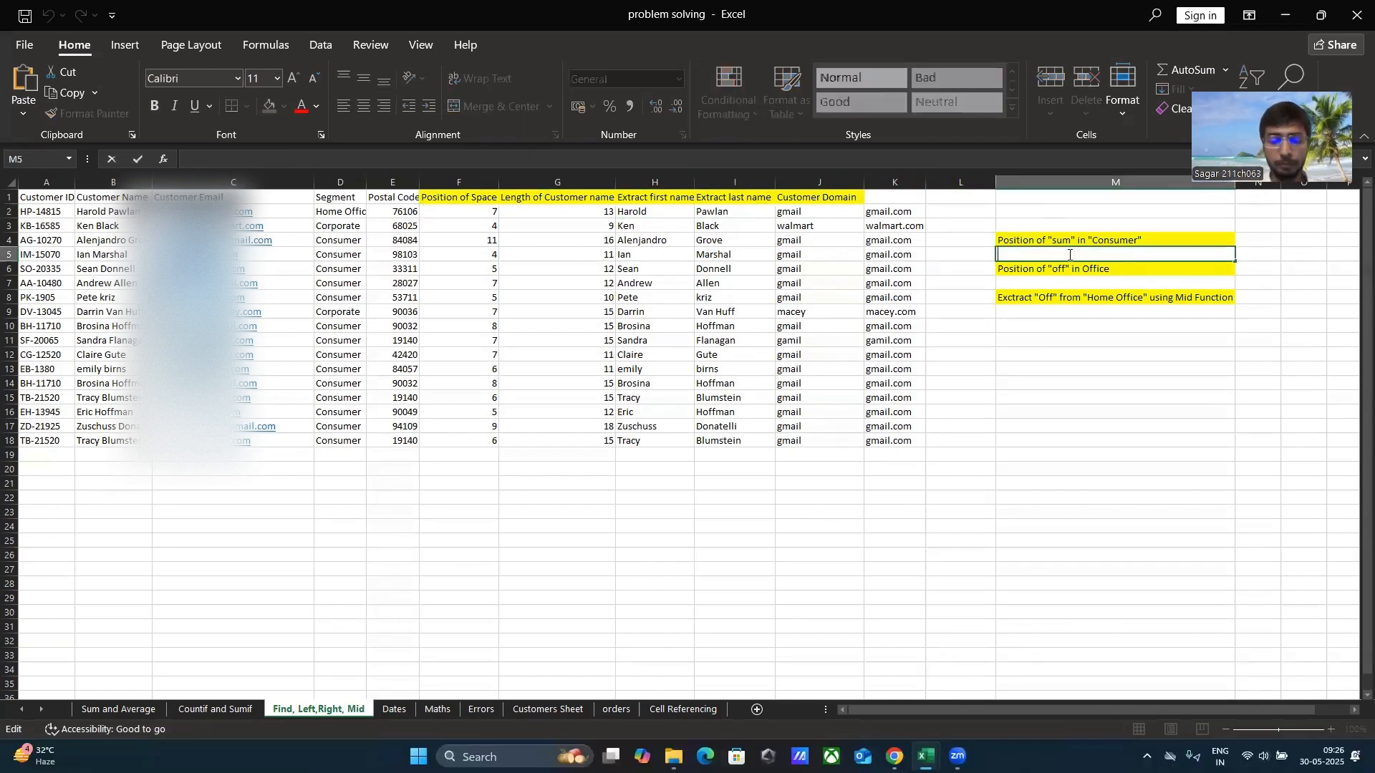
{"action": "type", "text": "=d"}
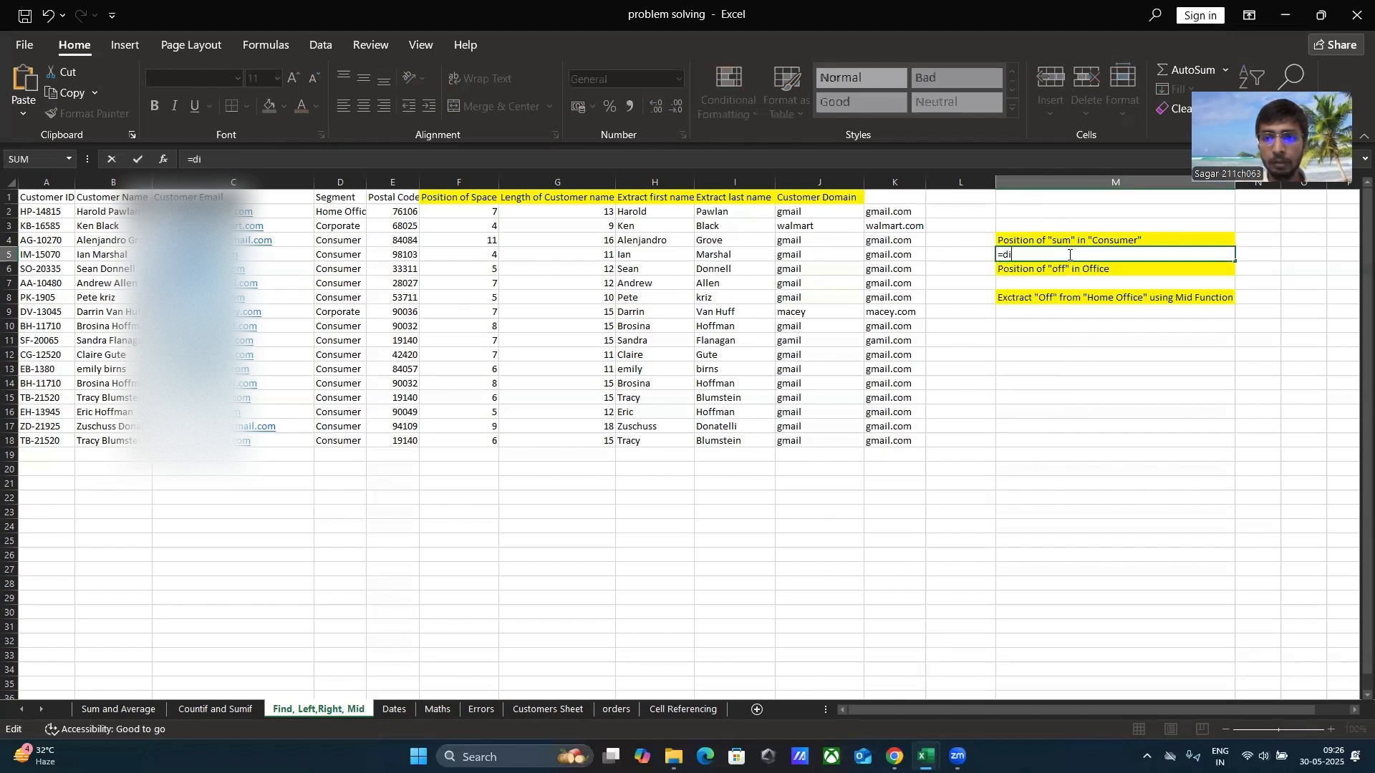
{"action": "key", "text": "BackSpace"}
{"action": "type", "text": "find("}
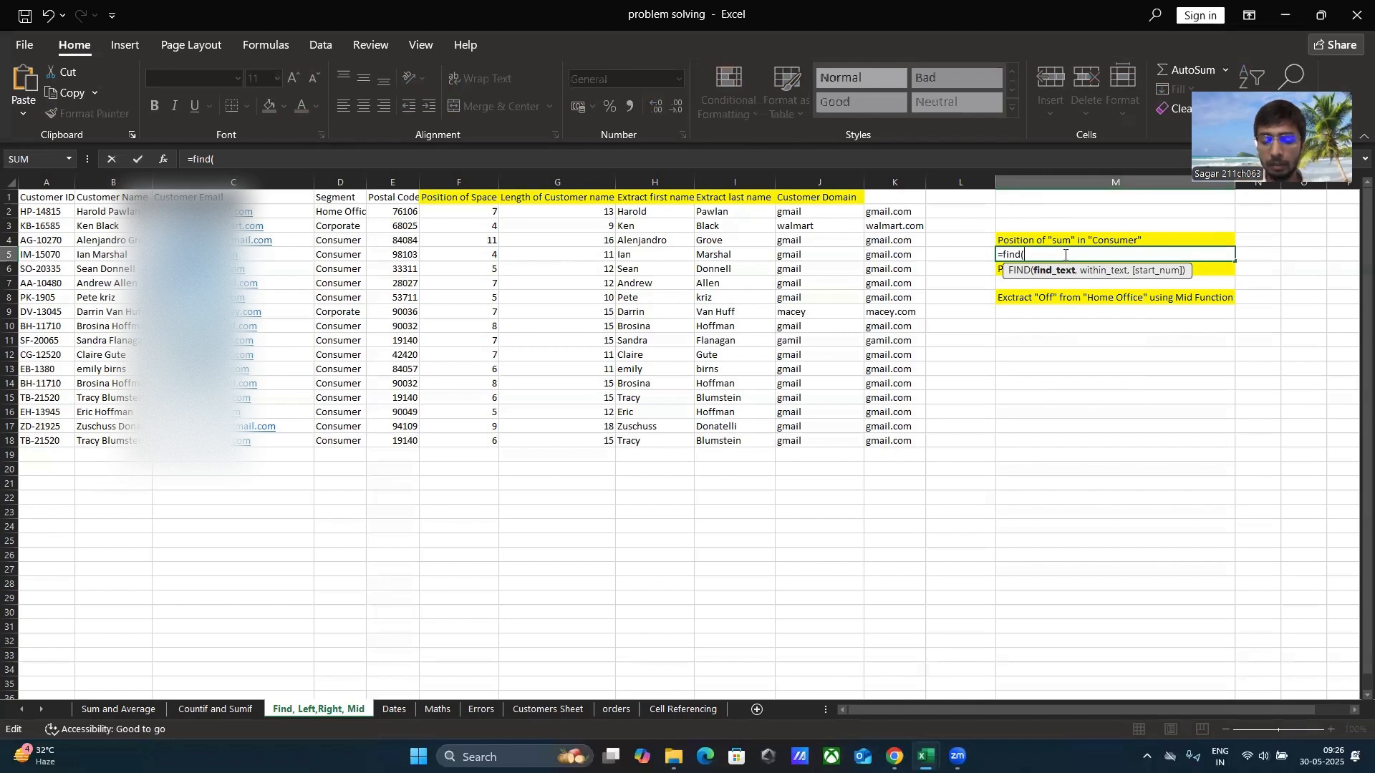
{"action": "type", "text": "\""}
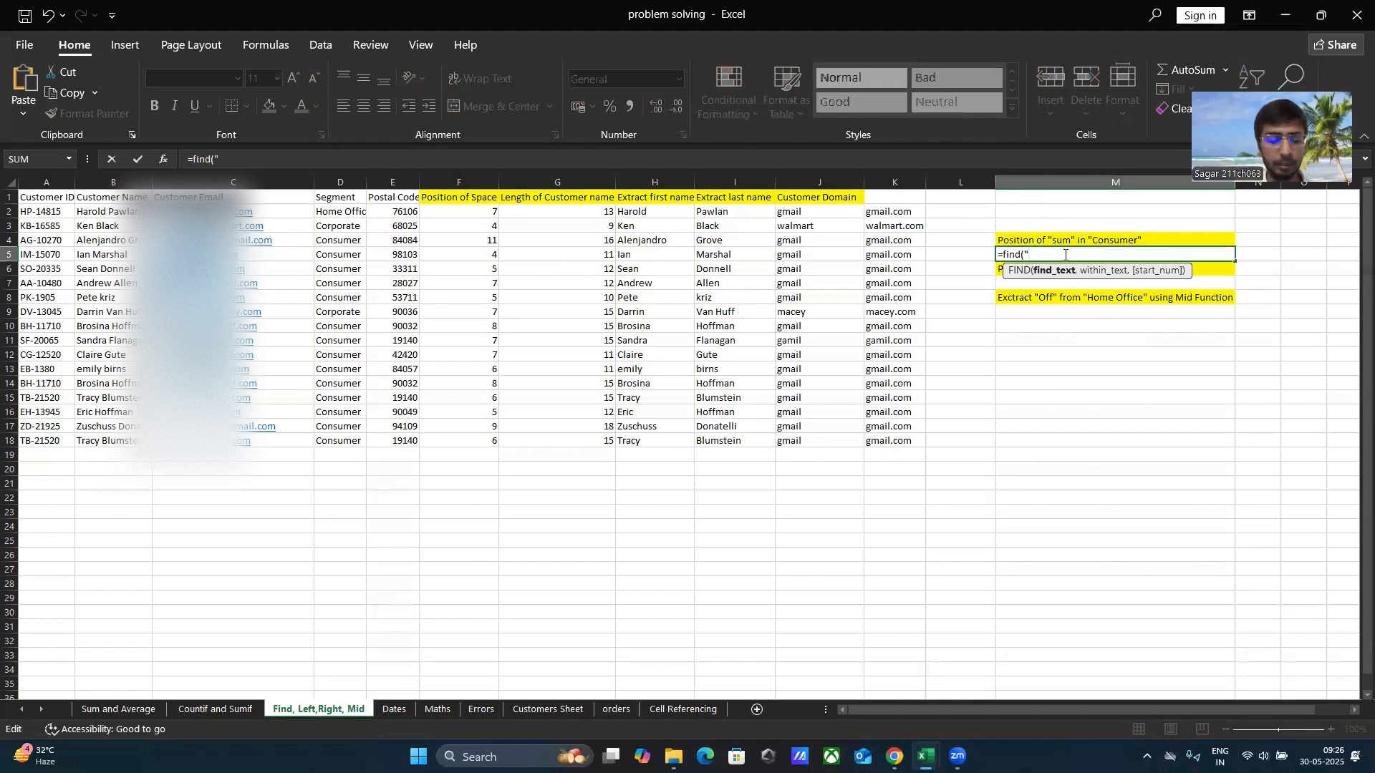
{"action": "type", "text": "sum\","}
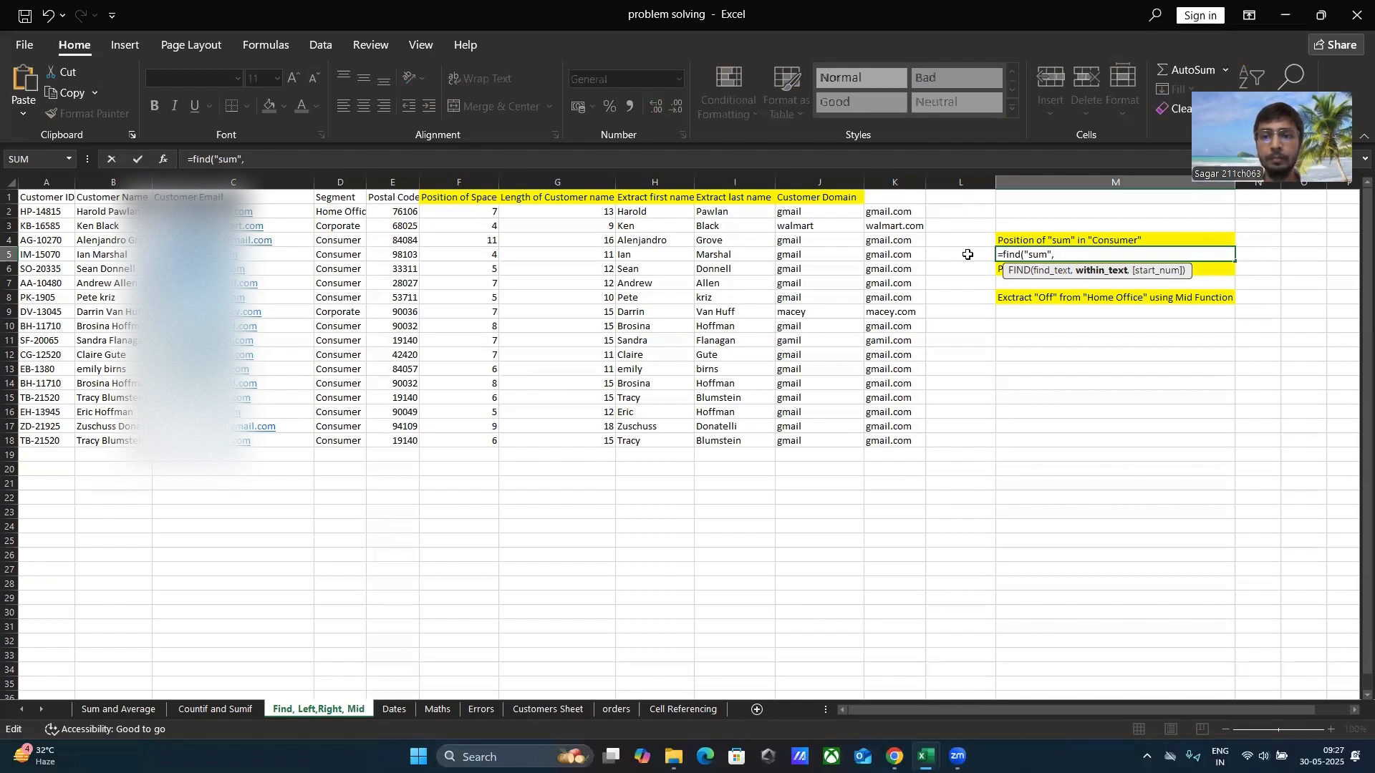
{"action": "left_click", "coordinate": [354, 243]}
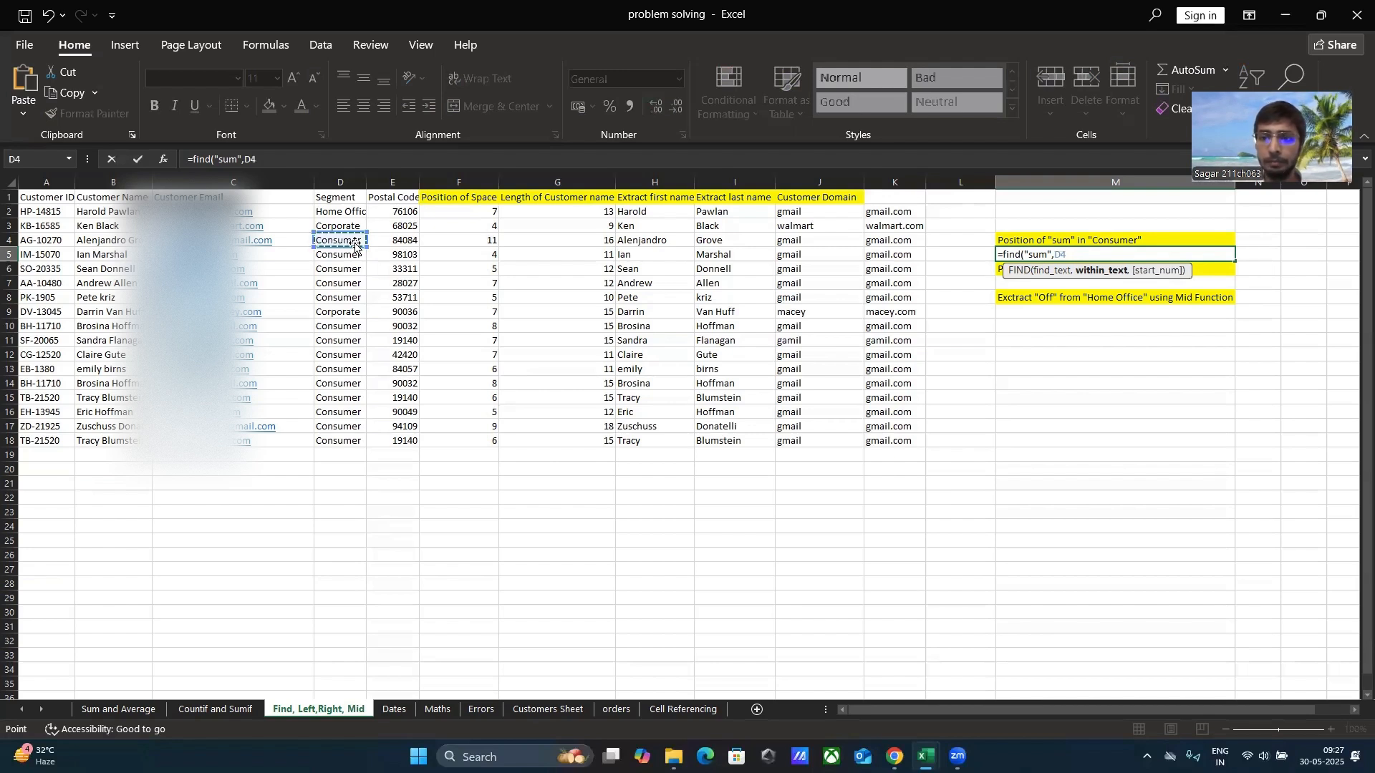
{"action": "type", "text": ")"}
{"action": "key", "text": "Return"}
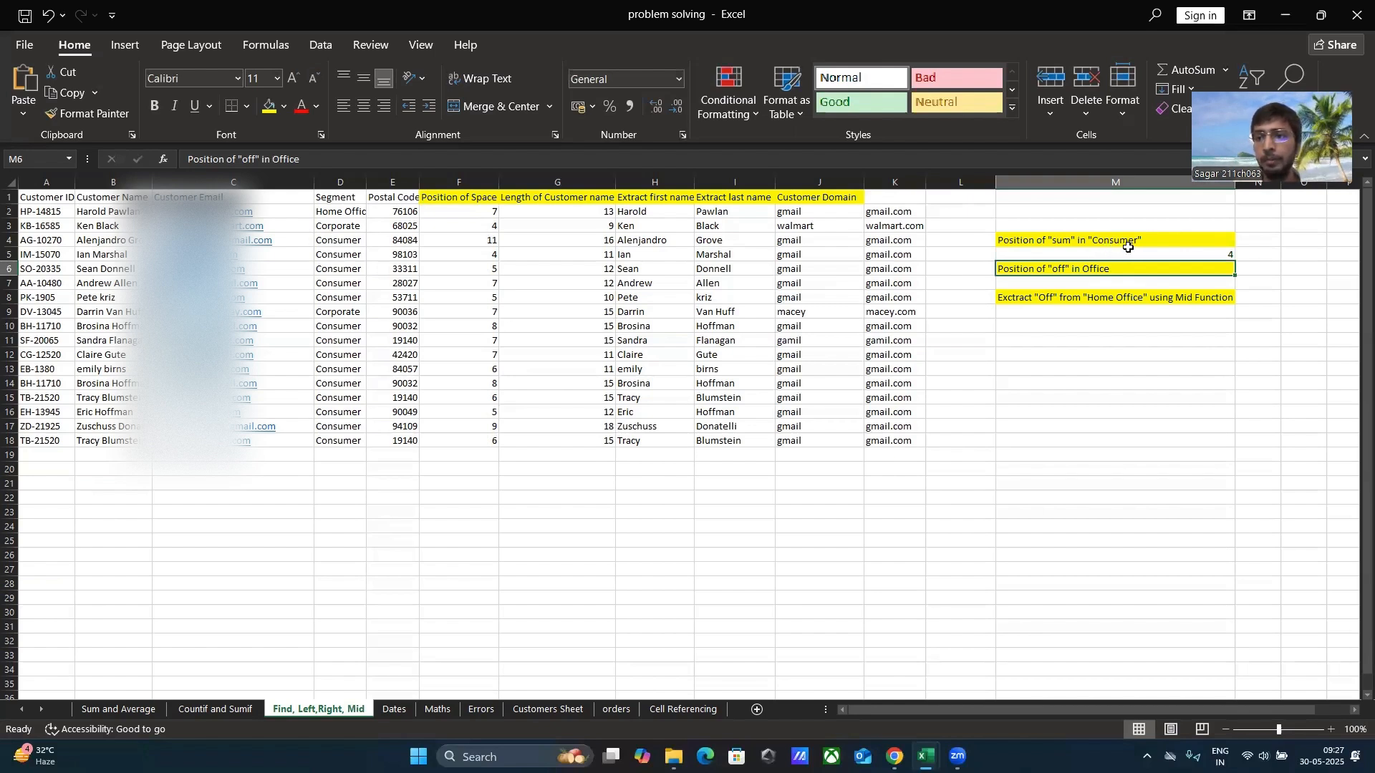
- Find the position of "off" in the word "office" with =FIND("off","office") in M7
{"action": "left_click", "coordinate": [1046, 283]}
{"action": "type", "text": "="}
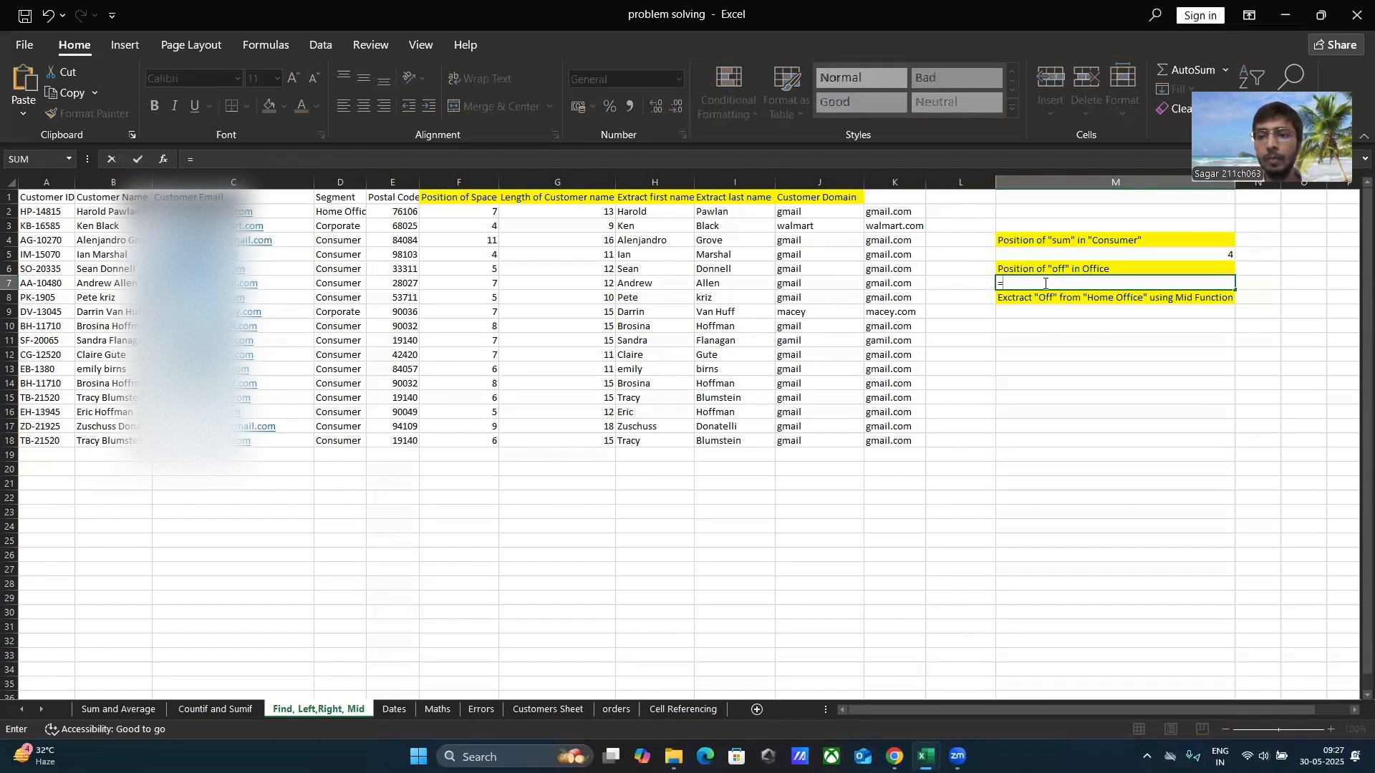
{"action": "type", "text": "o"}
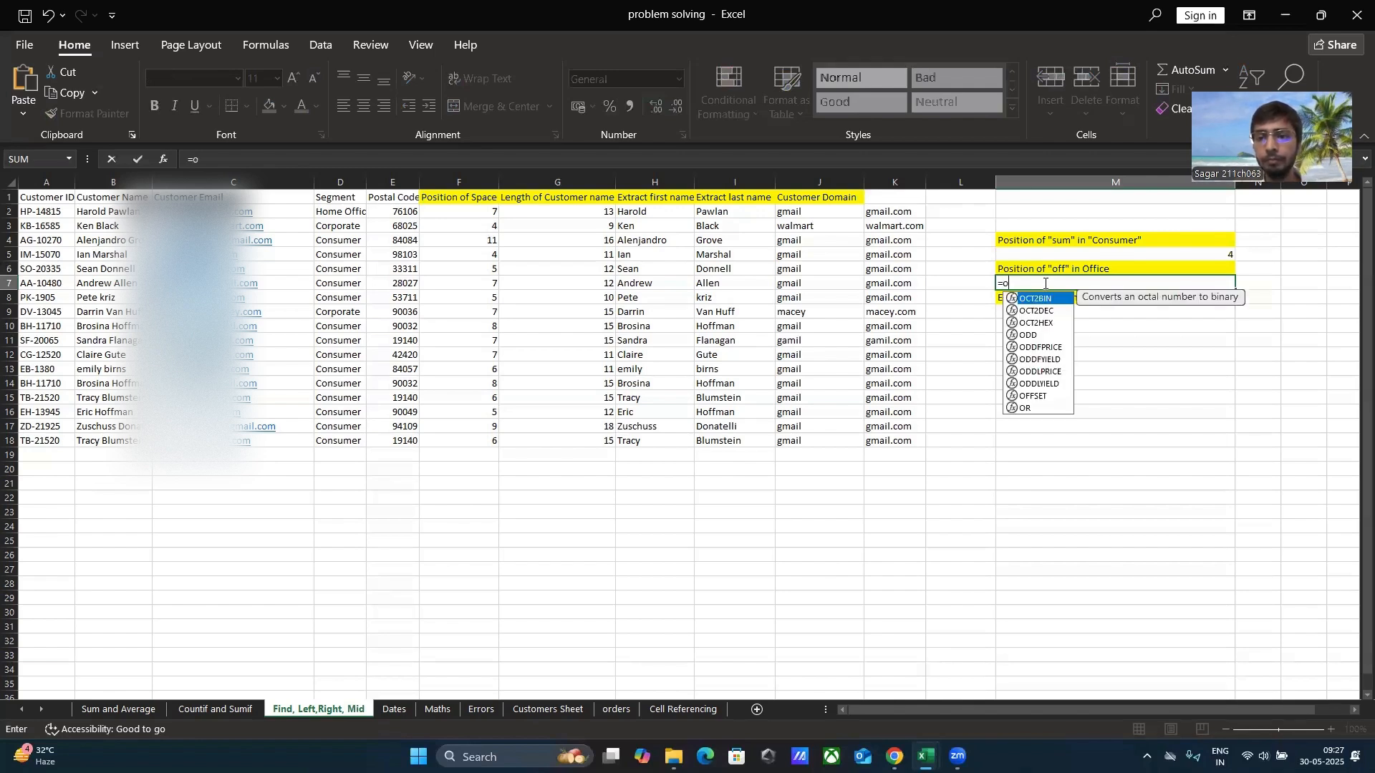
{"action": "key", "text": "BackSpace"}
{"action": "type", "text": "find*"}
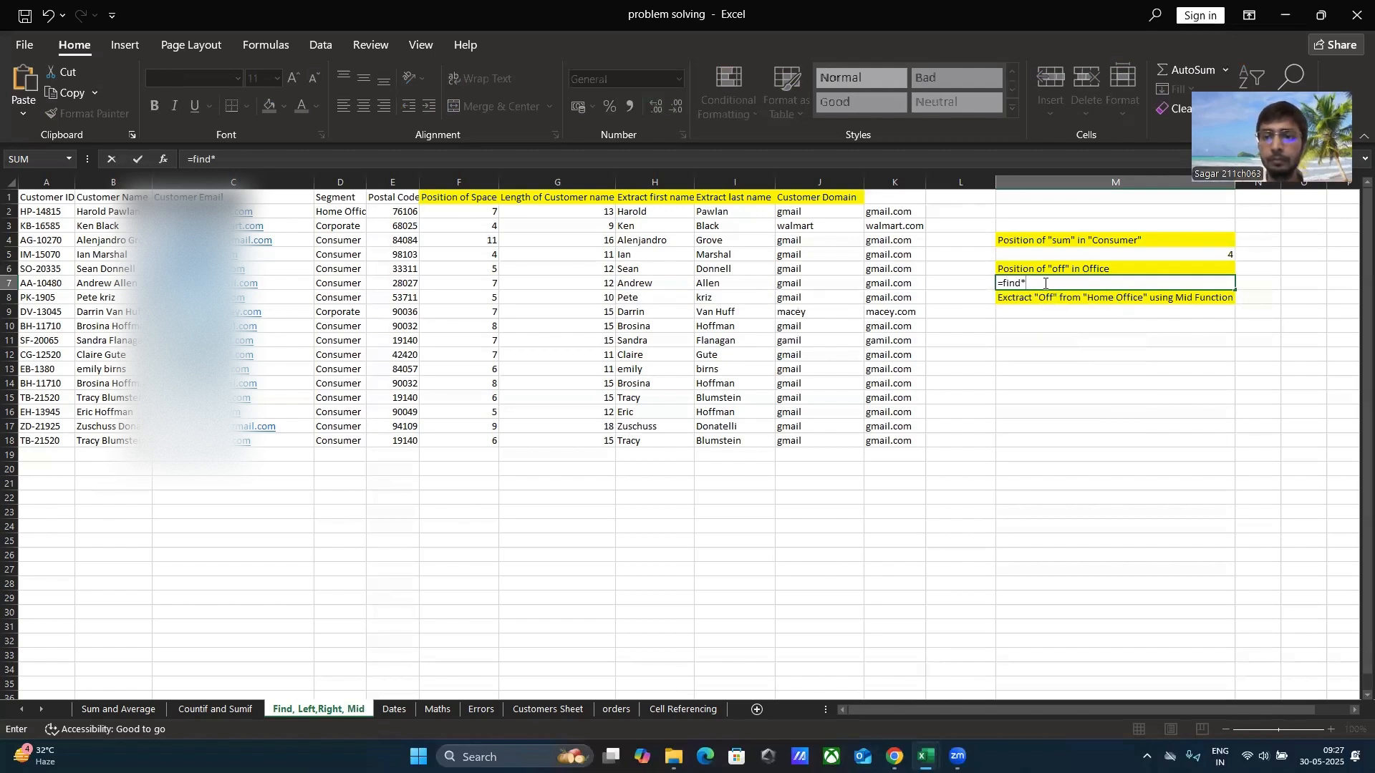
{"action": "key", "text": "BackSpace"}
{"action": "type", "text": "(\"o"}
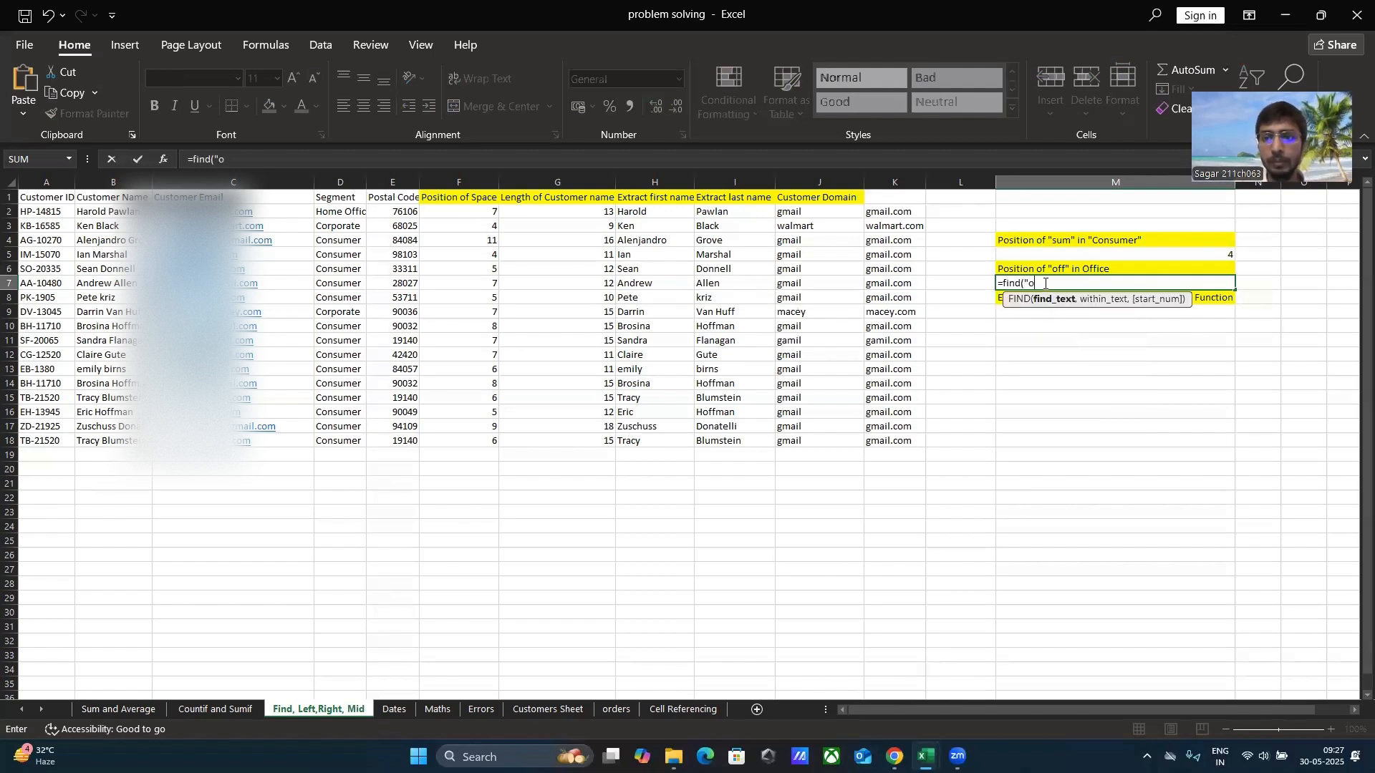
{"action": "type", "text": "ff\","}
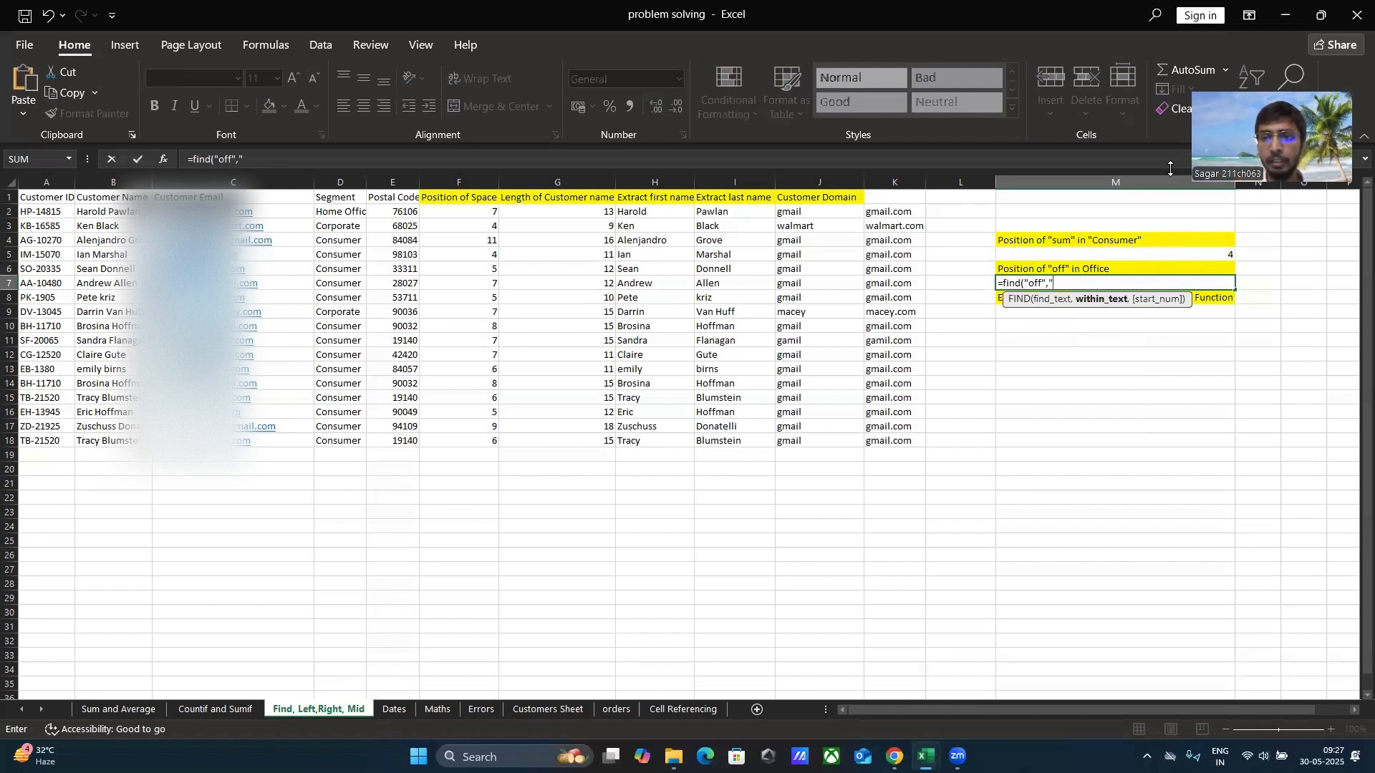
{"action": "type", "text": "\"offic"}
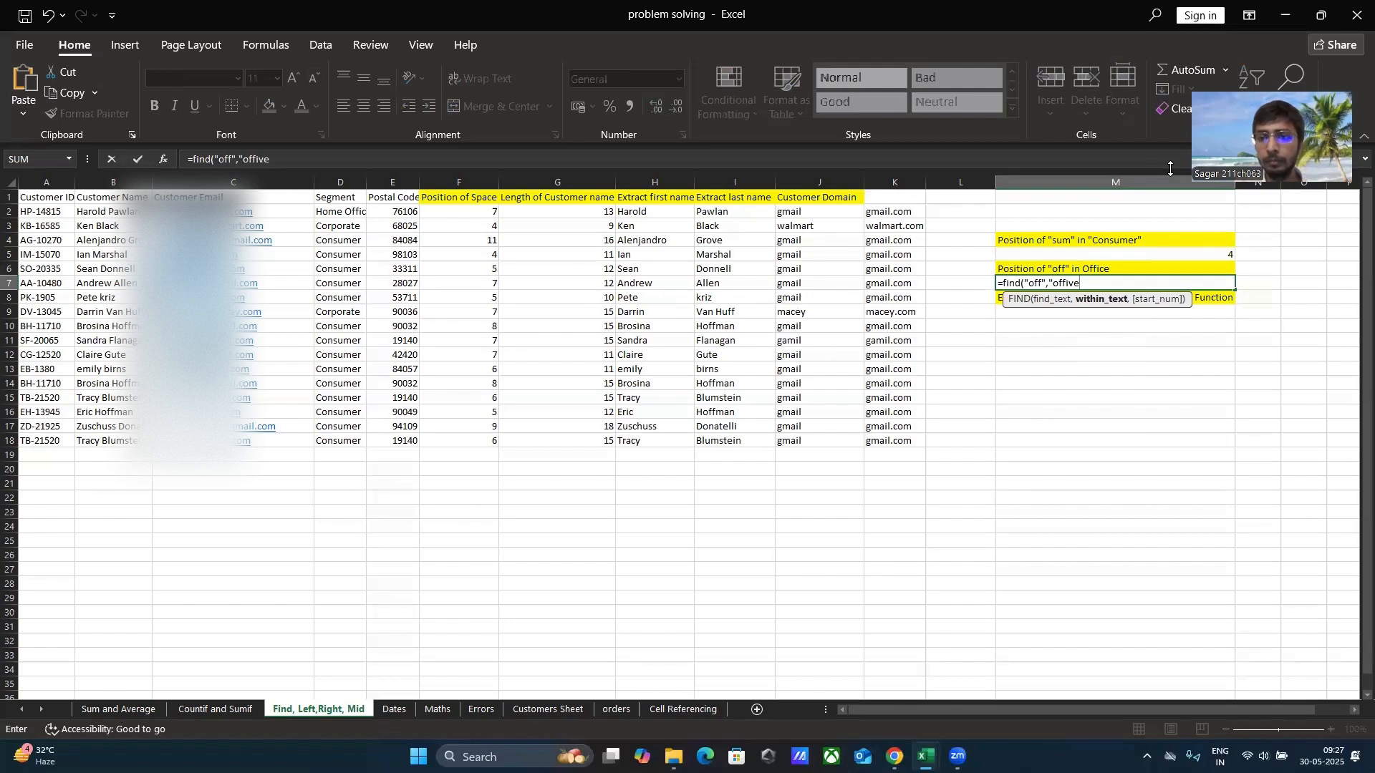
{"action": "type", "text": "e\""}
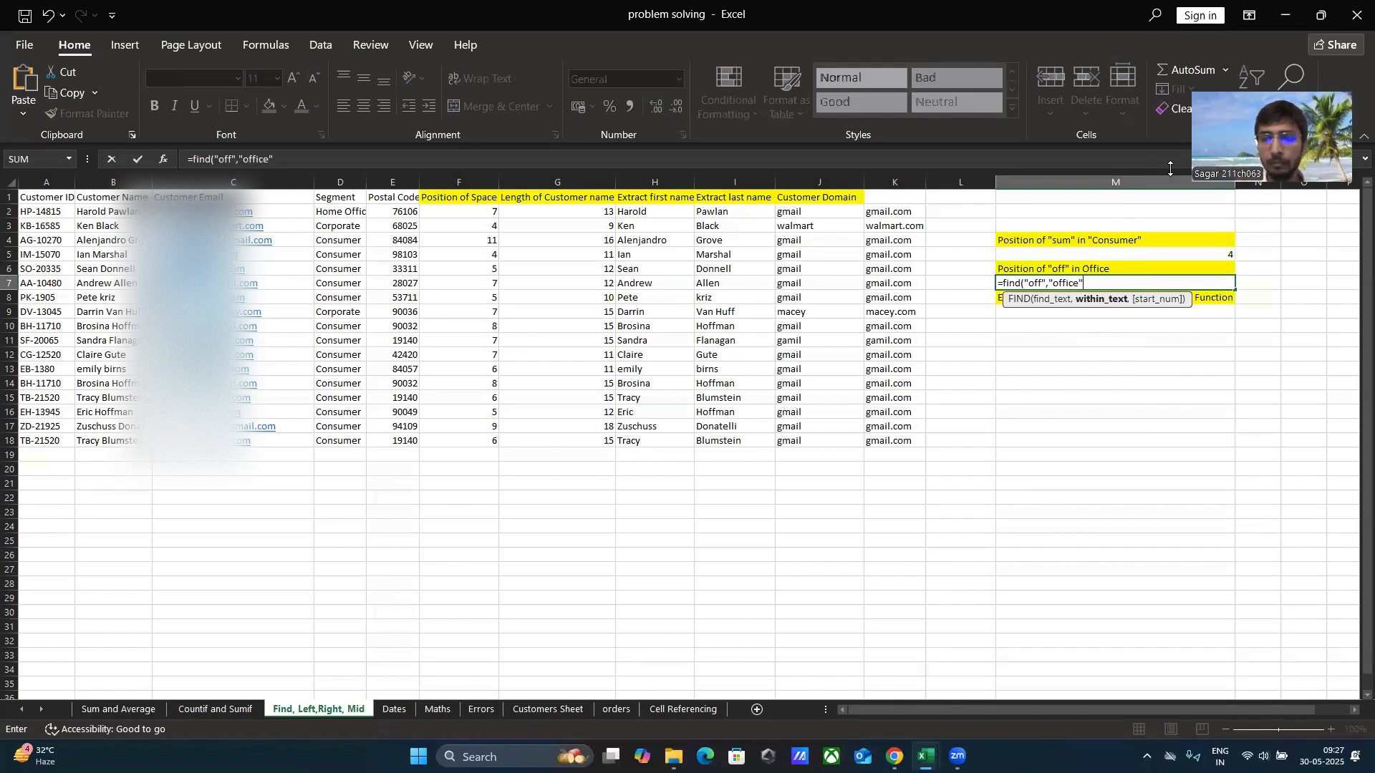
{"action": "type", "text": ")"}
{"action": "key", "text": "Return"}
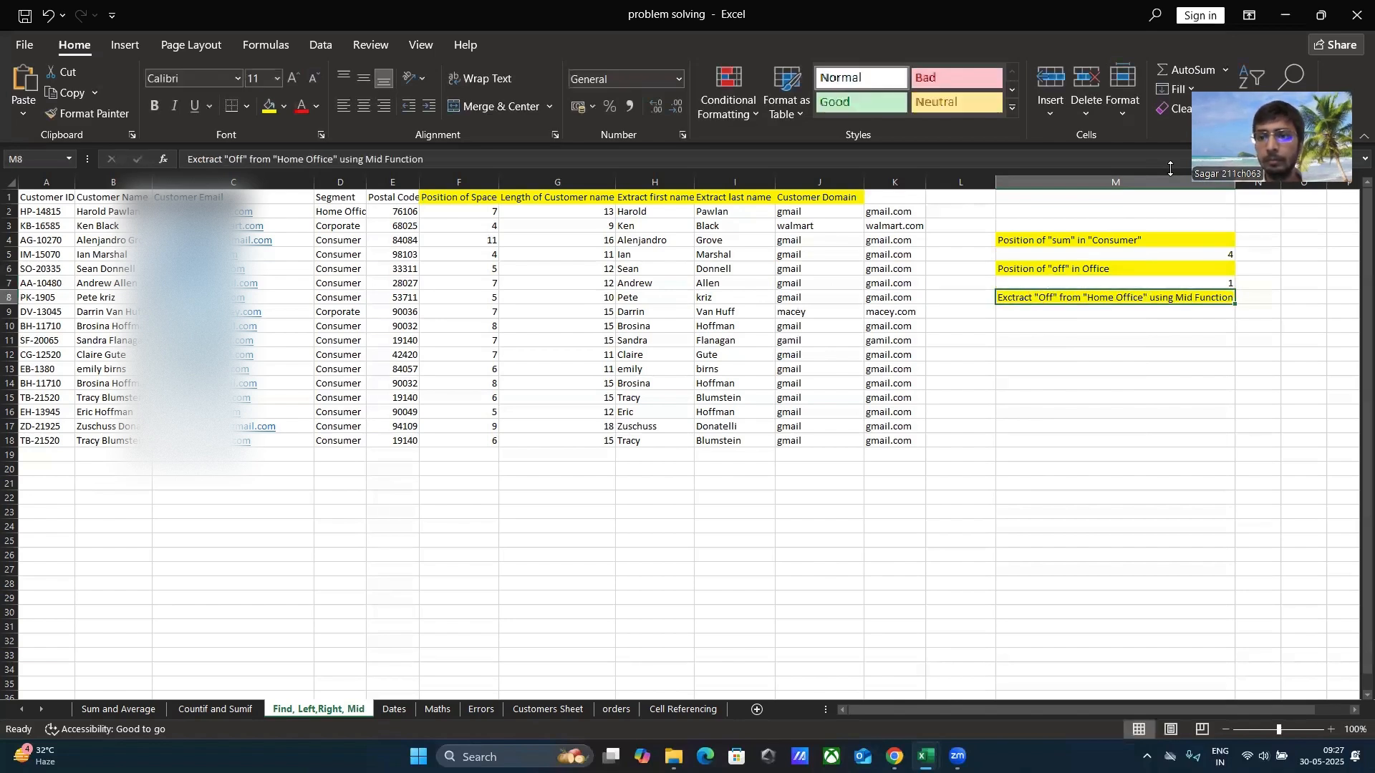
- Extract "Off" from the Home Office segment with =MID(D2,6,3) in M9
{"action": "left_click", "coordinate": [1135, 321]}
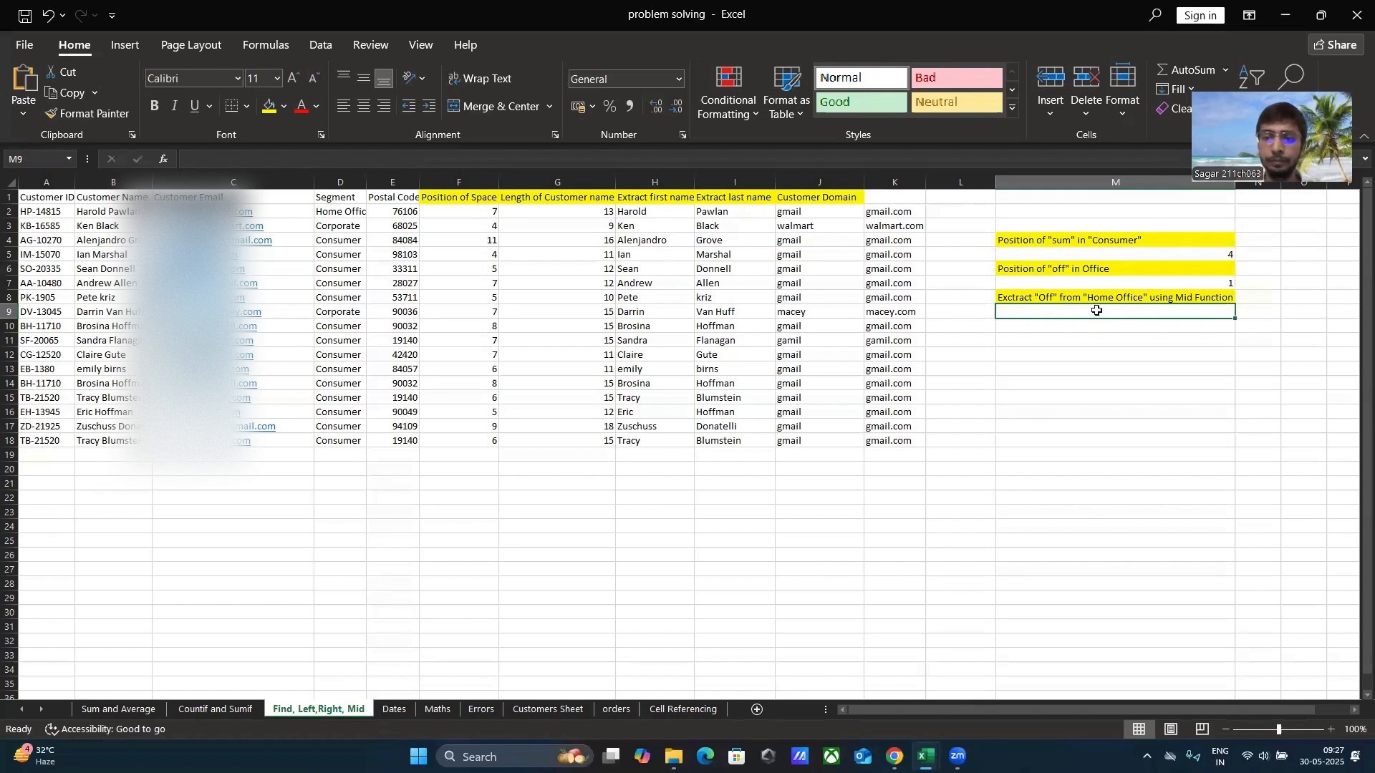
{"action": "type", "text": "=mid"}
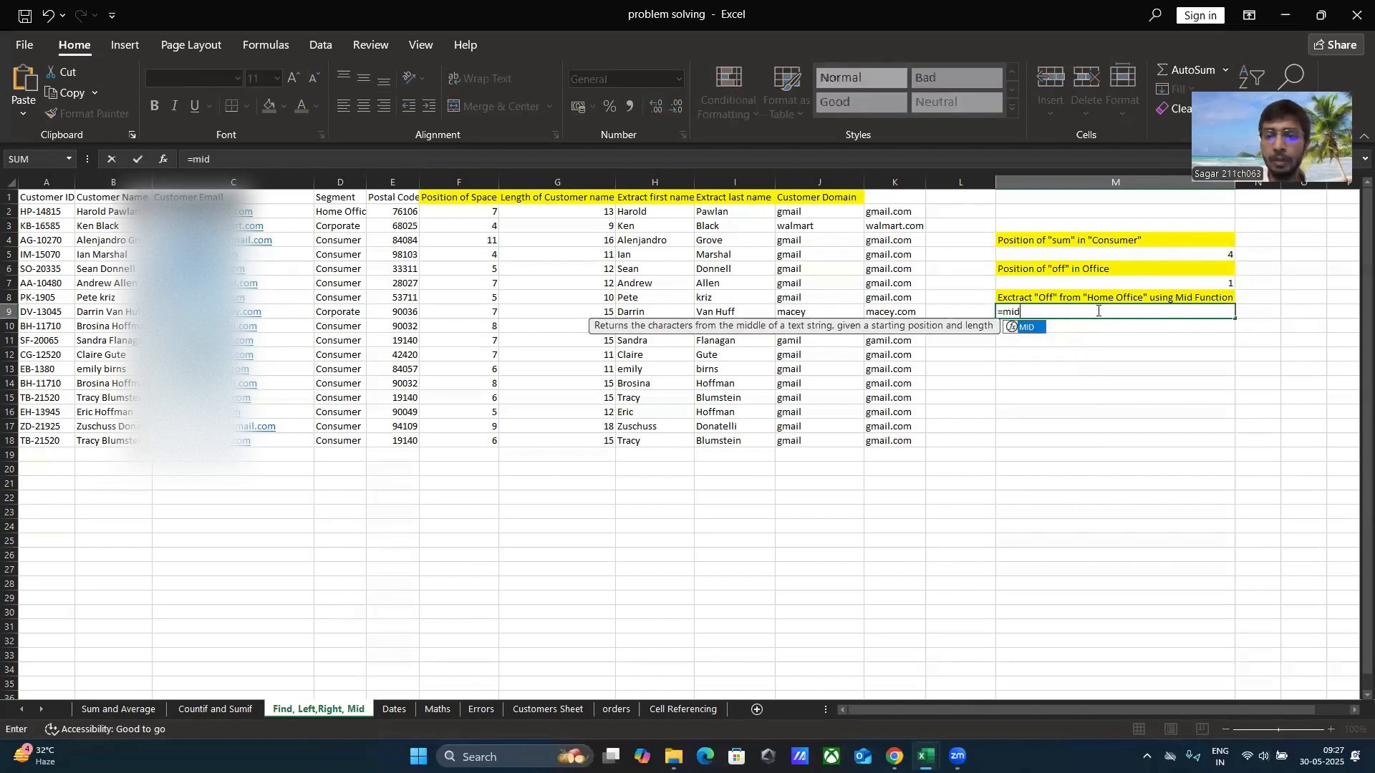
{"action": "type", "text": "("}
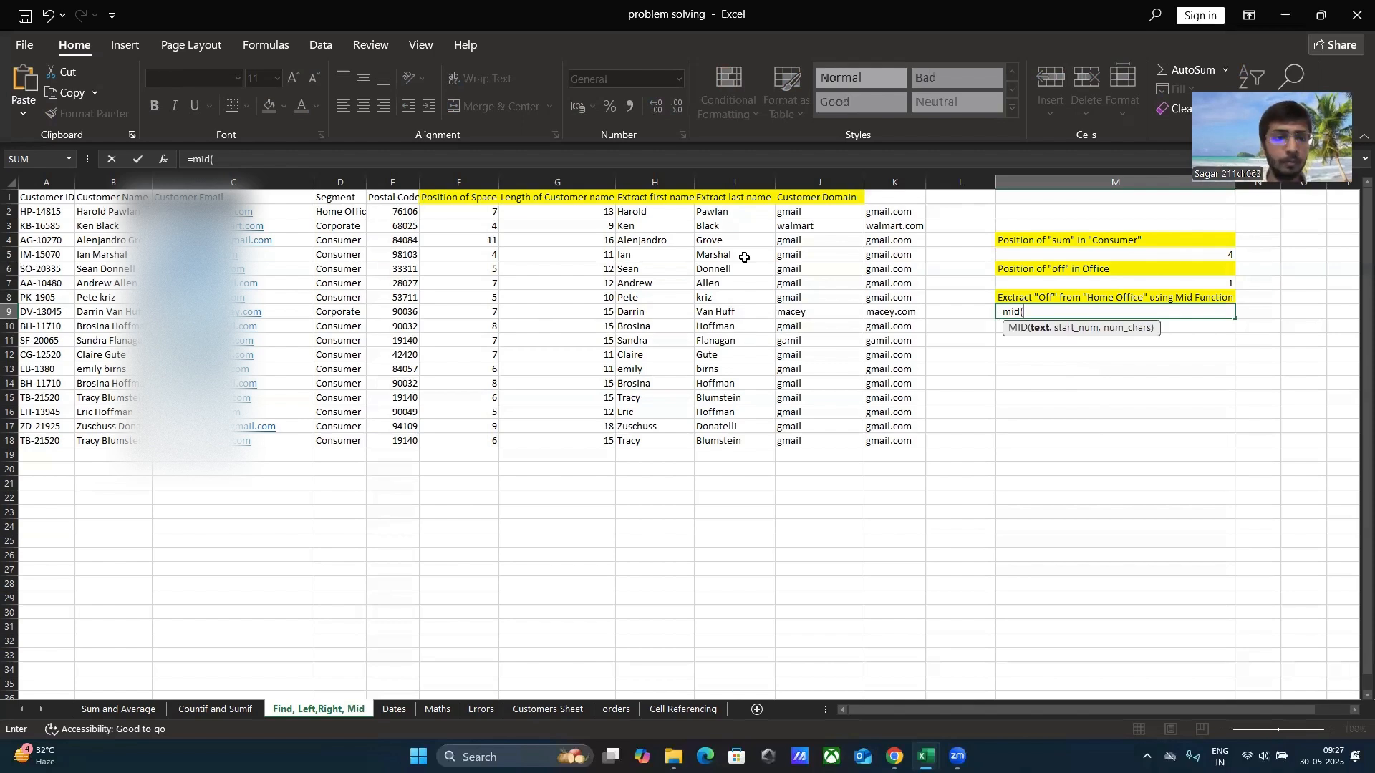
{"action": "left_click", "coordinate": [344, 210]}
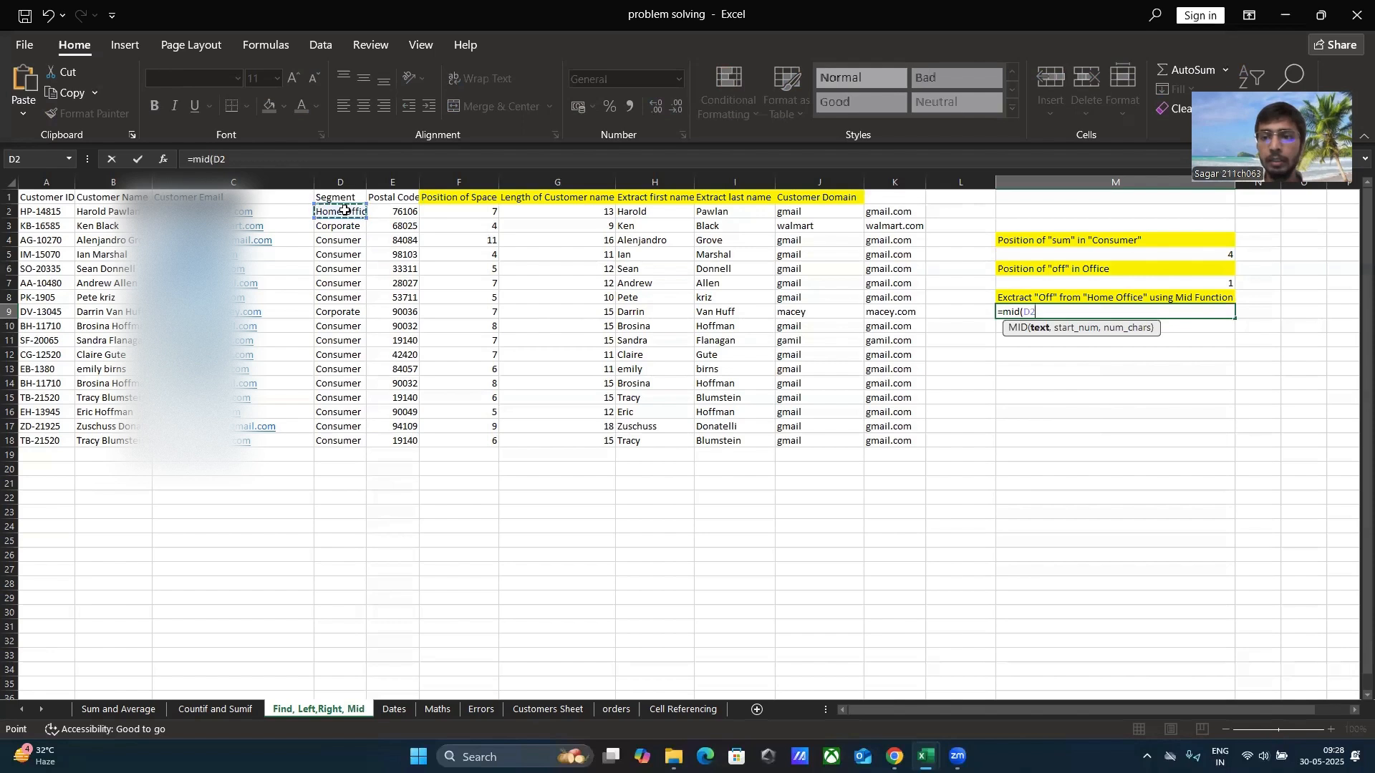
{"action": "type", "text": ","}
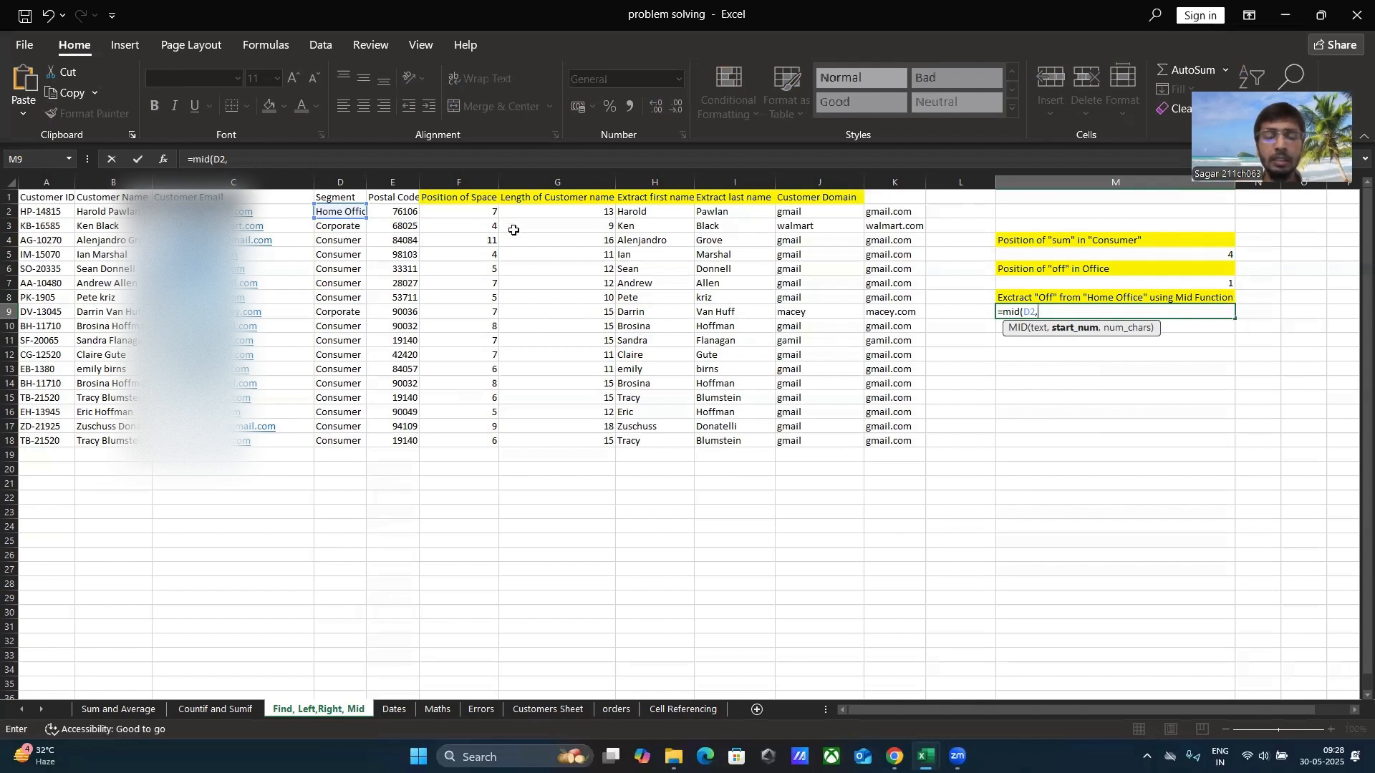
{"action": "type", "text": "6"}
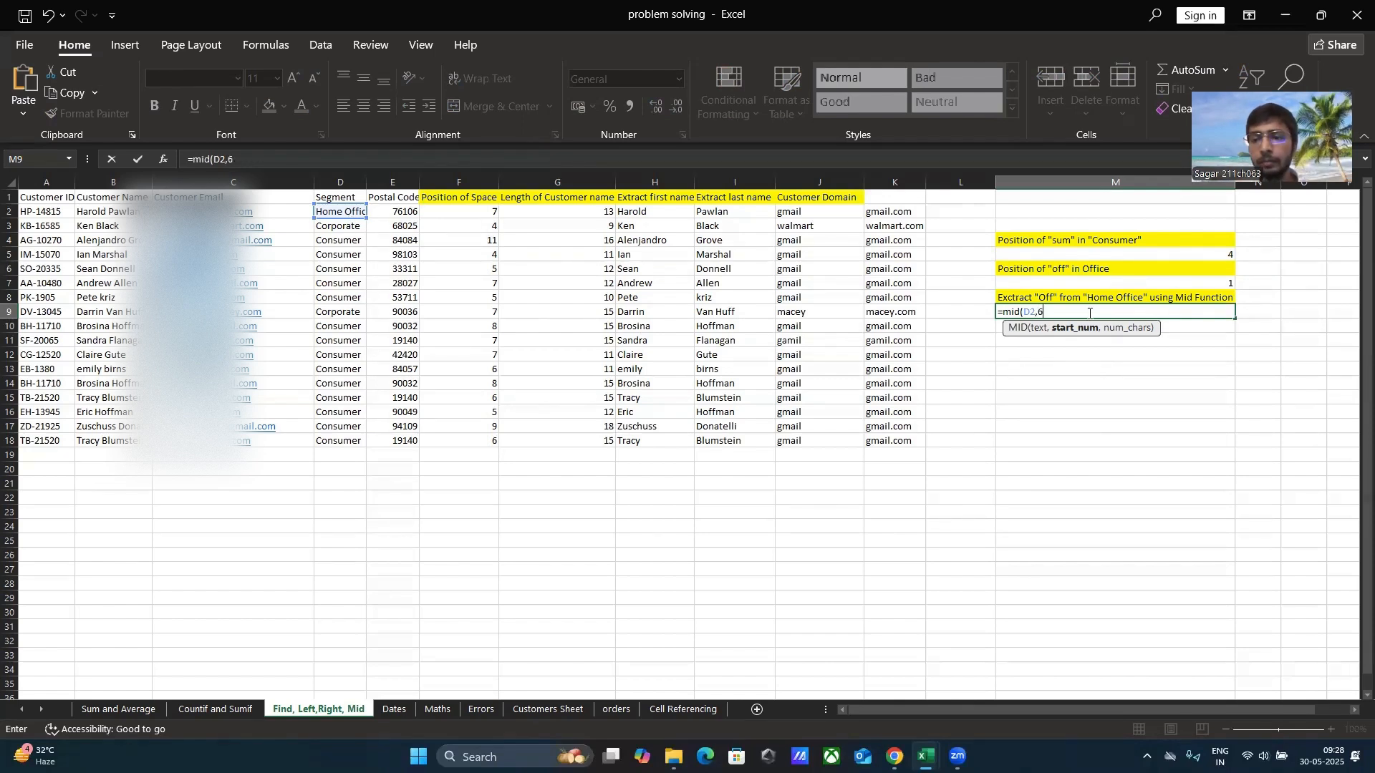
{"action": "type", "text": ",3"}
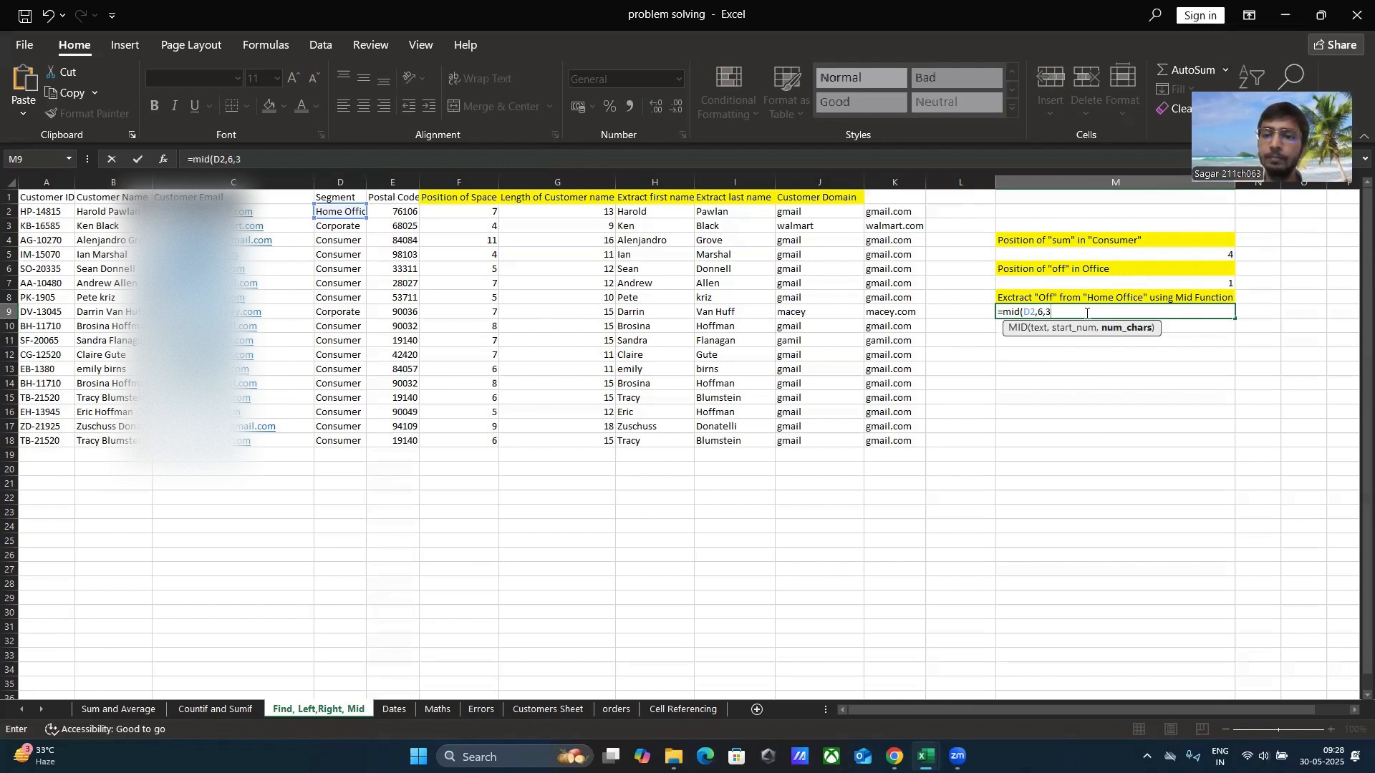
{"action": "type", "text": ")"}
{"action": "key", "text": "Return"}
{"action": "left_click", "coordinate": [1148, 381]}
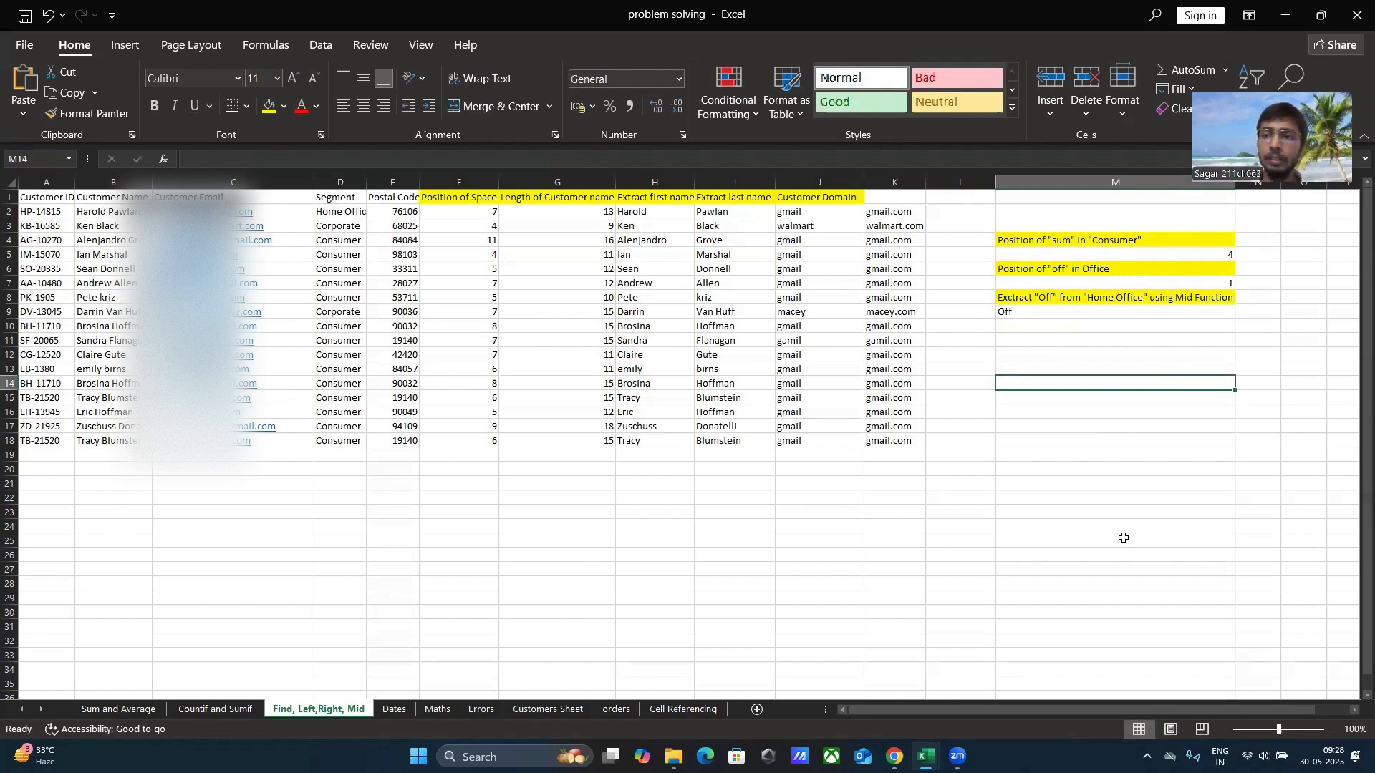